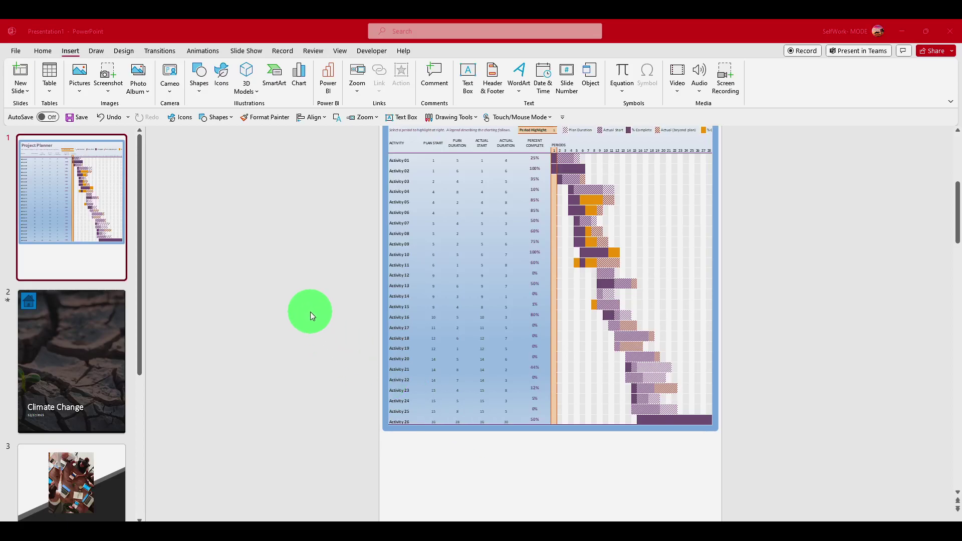
Delete the Project Planner slide so Climate Change becomes slide 1.
{"action": "left_click", "coordinate": [106, 205]}
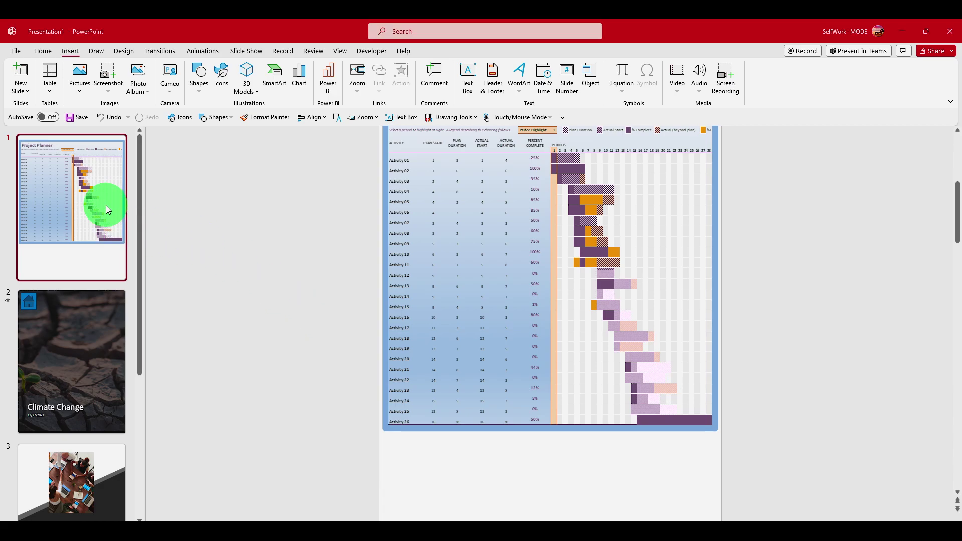
{"action": "right_click", "coordinate": [106, 206]}
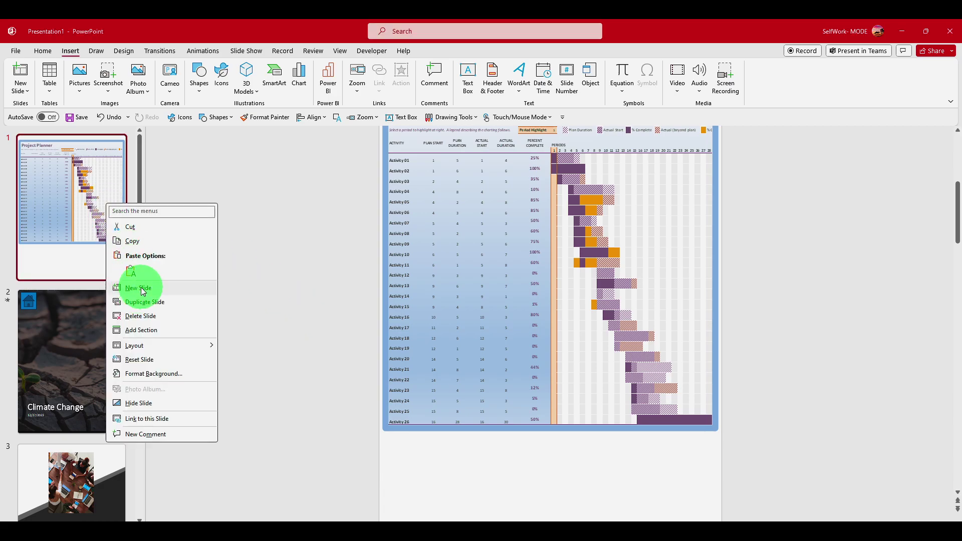
{"action": "left_click", "coordinate": [133, 229]}
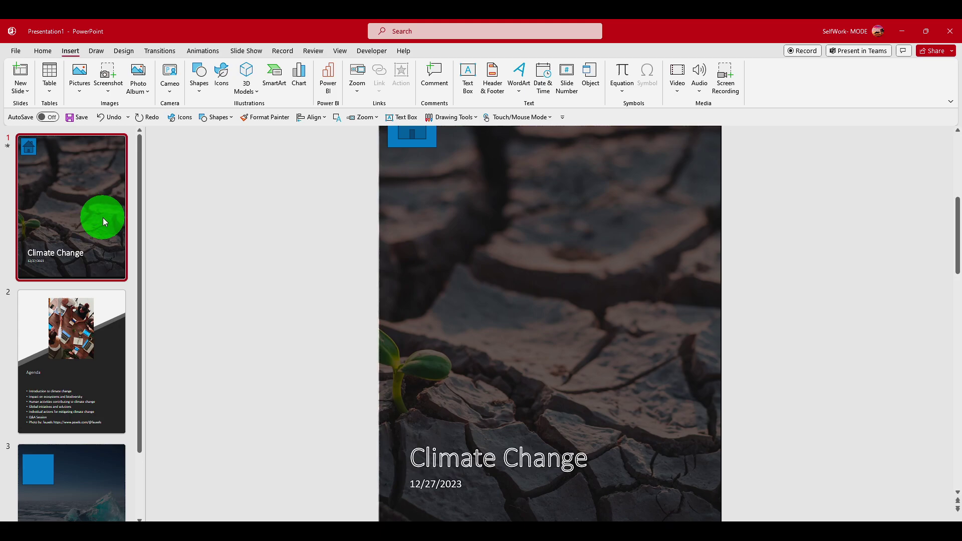
{"action": "scroll", "coordinate": [375, 326], "scroll_direction": "down", "scroll_amount": 5}
{"action": "scroll", "coordinate": [462, 391], "scroll_direction": "up", "scroll_amount": 5}
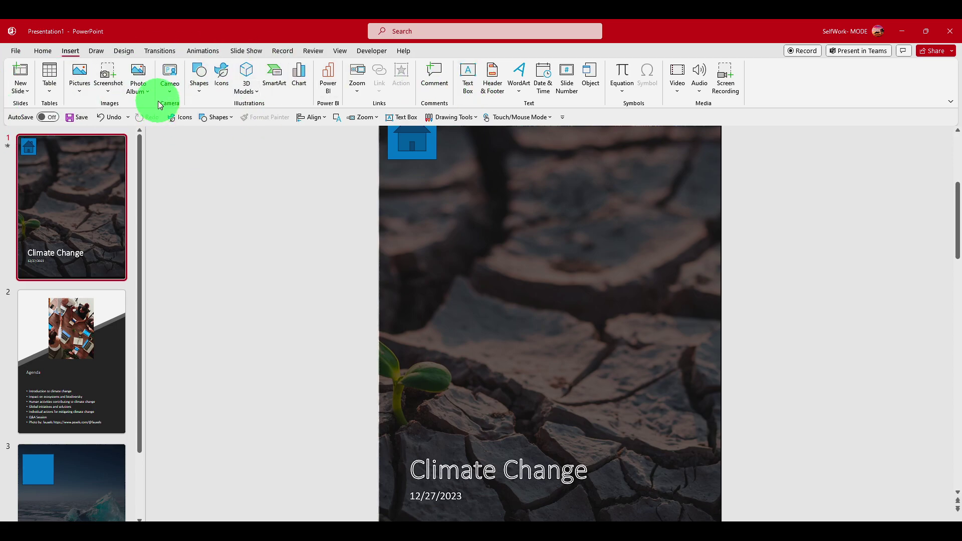
Browse the Shapes gallery, then move across the ribbon to the Insert tab.
{"action": "left_click", "coordinate": [198, 91]}
{"action": "left_click", "coordinate": [197, 94]}
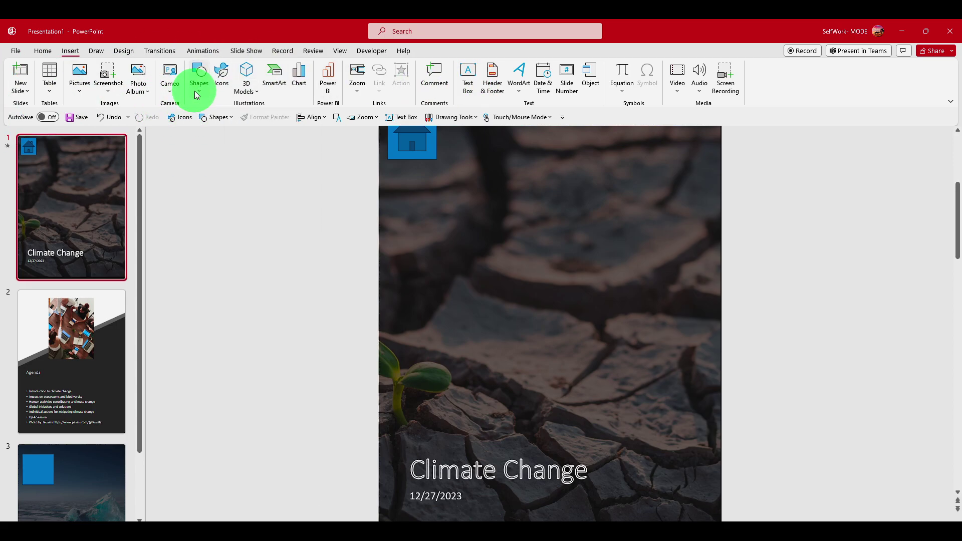
{"action": "left_click", "coordinate": [42, 50]}
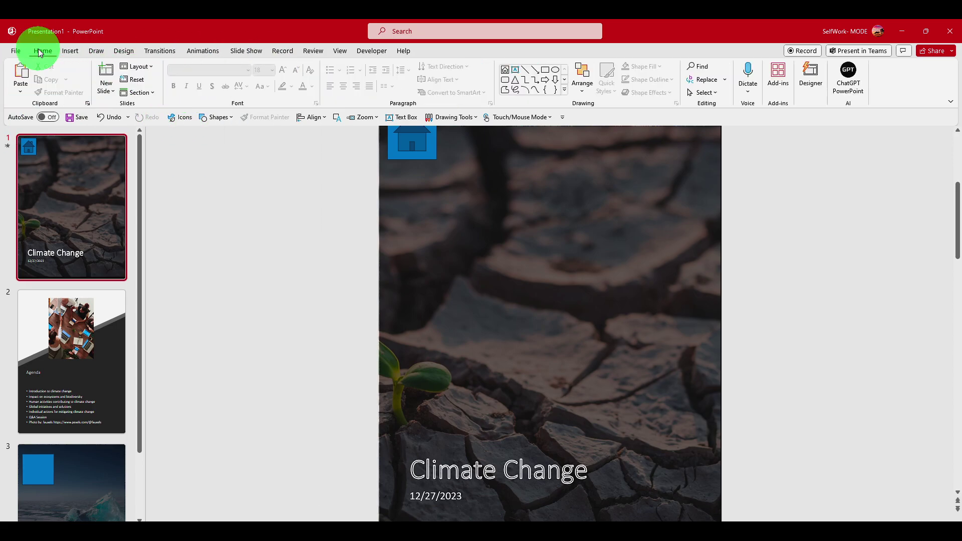
{"action": "left_click", "coordinate": [70, 50]}
{"action": "left_click", "coordinate": [96, 50]}
{"action": "left_click", "coordinate": [71, 50]}
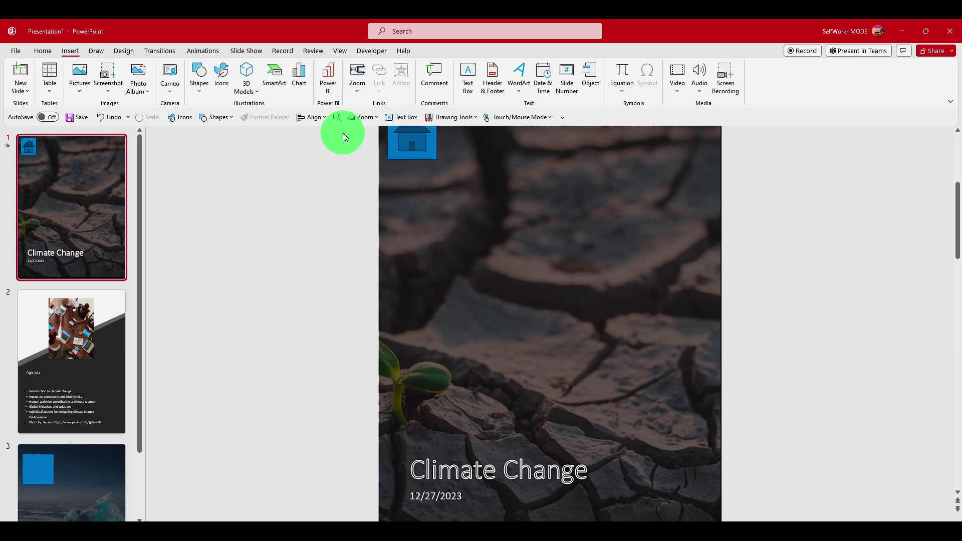
Draw a text box near the slide top and fill it with =LOREM placeholder paragraphs.
{"action": "left_click", "coordinate": [467, 79]}
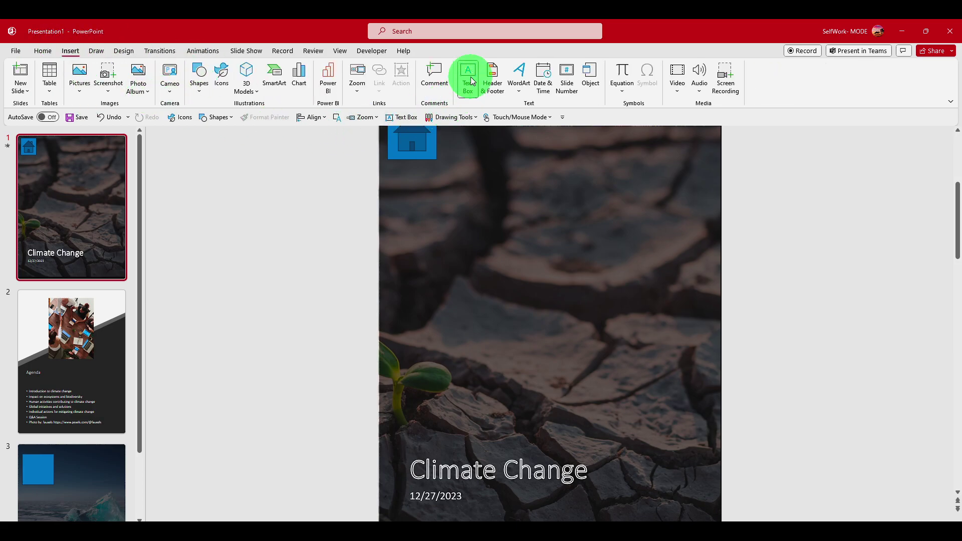
{"action": "left_click_drag", "start_coordinate": [406, 182], "coordinate": [694, 423]}
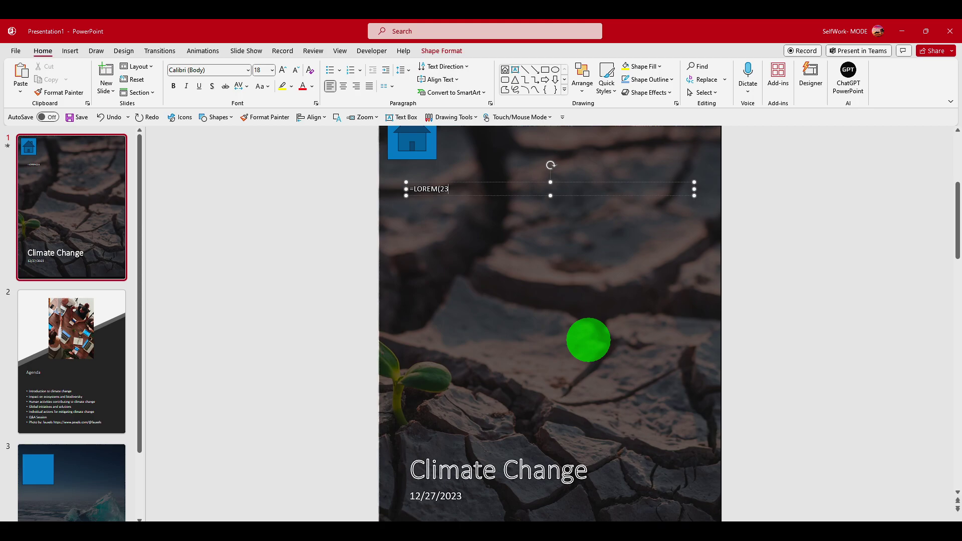
{"action": "key", "text": "Return"}
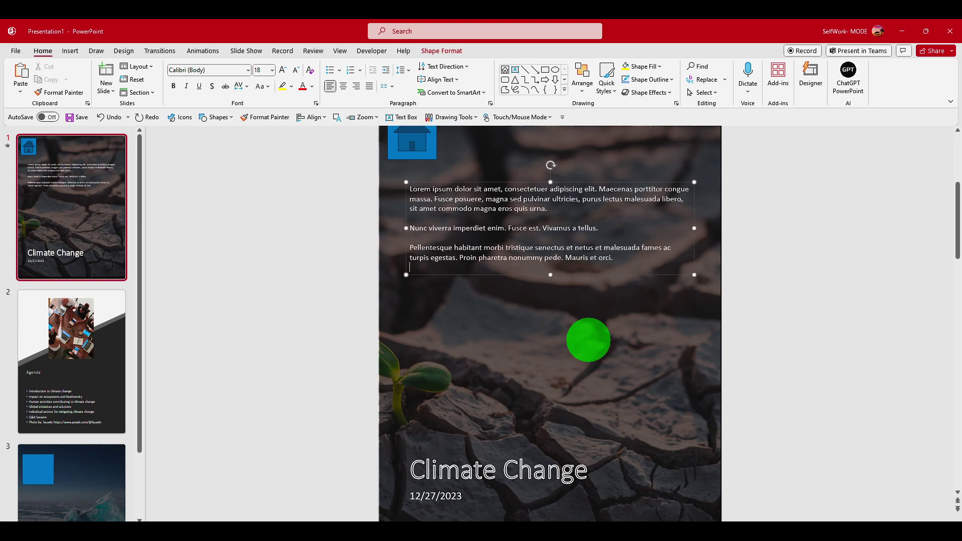
{"action": "left_click_drag", "start_coordinate": [695, 275], "coordinate": [699, 440]}
Set all the lorem ipsum text to 32 pt.
{"action": "key", "text": "ctrl+a"}
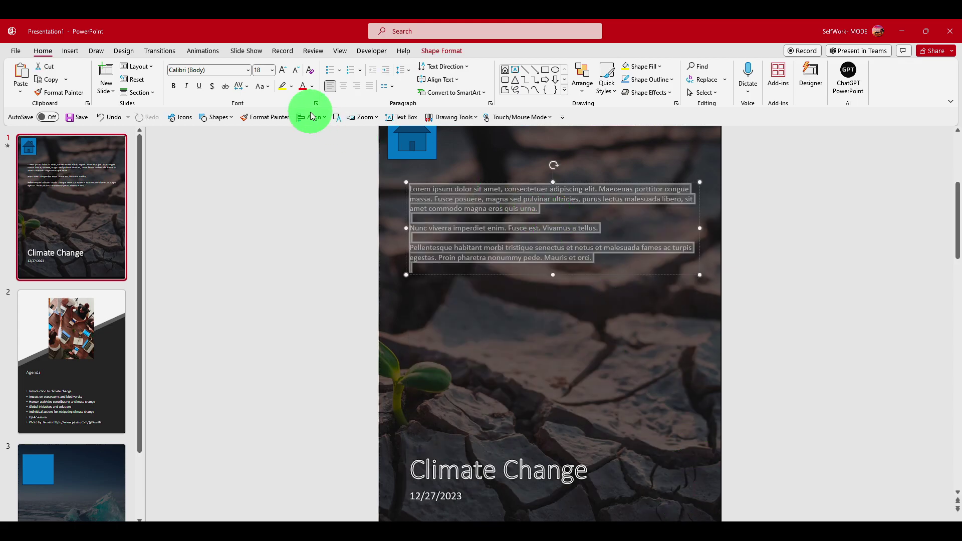
{"action": "left_click", "coordinate": [288, 70]}
{"action": "left_click", "coordinate": [289, 71]}
{"action": "left_click", "coordinate": [288, 71]}
{"action": "left_click", "coordinate": [289, 71]}
{"action": "left_click", "coordinate": [289, 71]}
{"action": "left_click", "coordinate": [289, 71]}
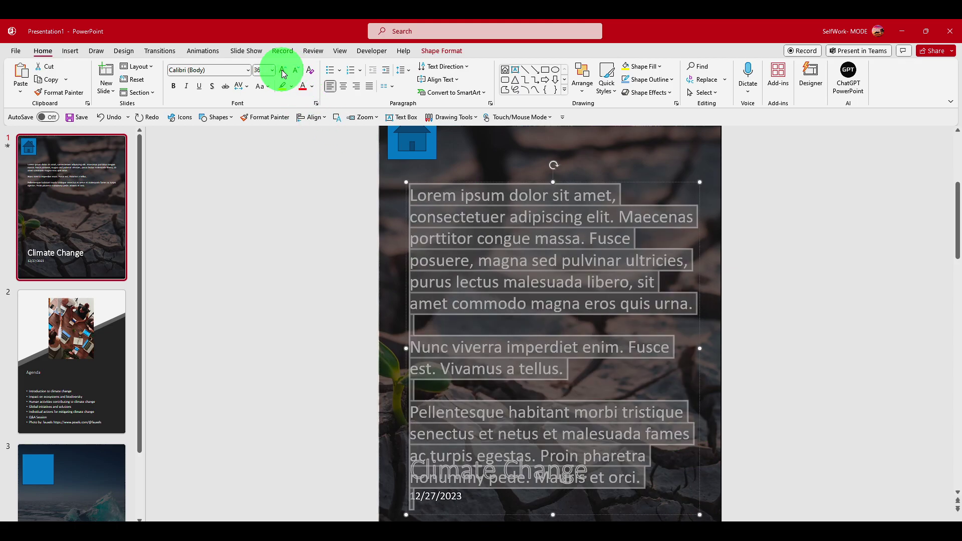
{"action": "left_click", "coordinate": [297, 73]}
{"action": "left_click", "coordinate": [296, 73]}
{"action": "left_click", "coordinate": [445, 209]}
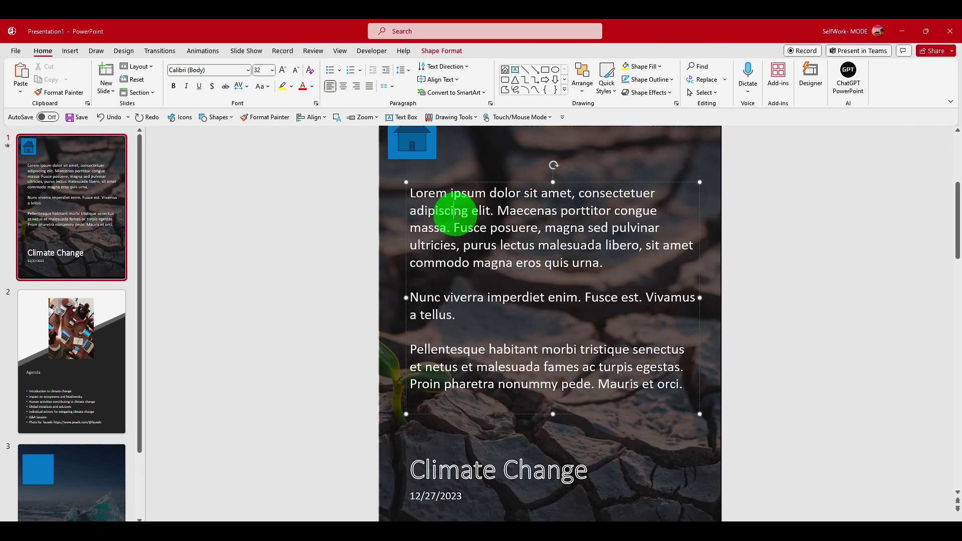
{"action": "key", "text": "ctrl+a"}
Change the lorem ipsum text font to Berlin Sans FB Demi.
{"action": "left_click", "coordinate": [248, 74]}
{"action": "scroll", "coordinate": [230, 204], "scroll_direction": "down", "scroll_amount": 5}
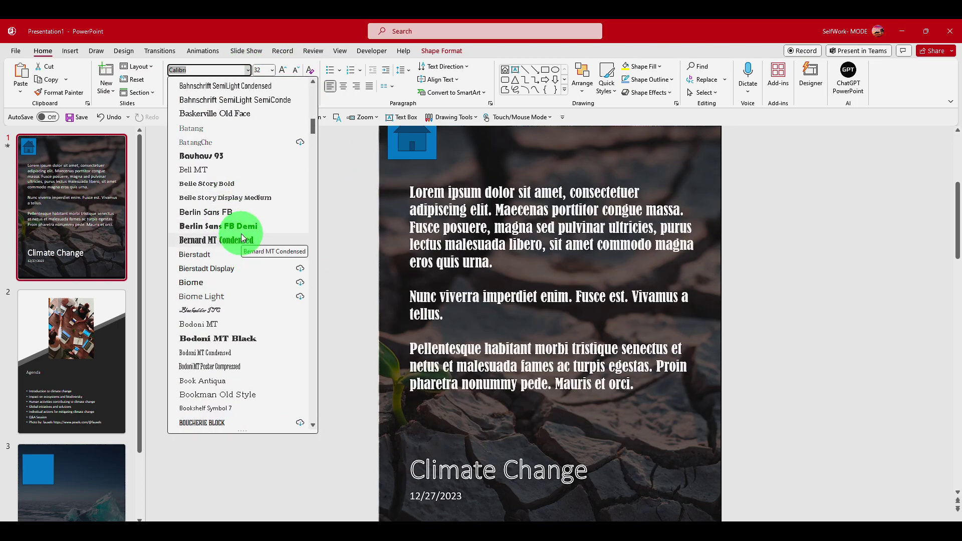
{"action": "left_click", "coordinate": [241, 225]}
Move the lorem ipsum text box up and to the left.
{"action": "left_click", "coordinate": [483, 188]}
{"action": "left_click", "coordinate": [486, 180]}
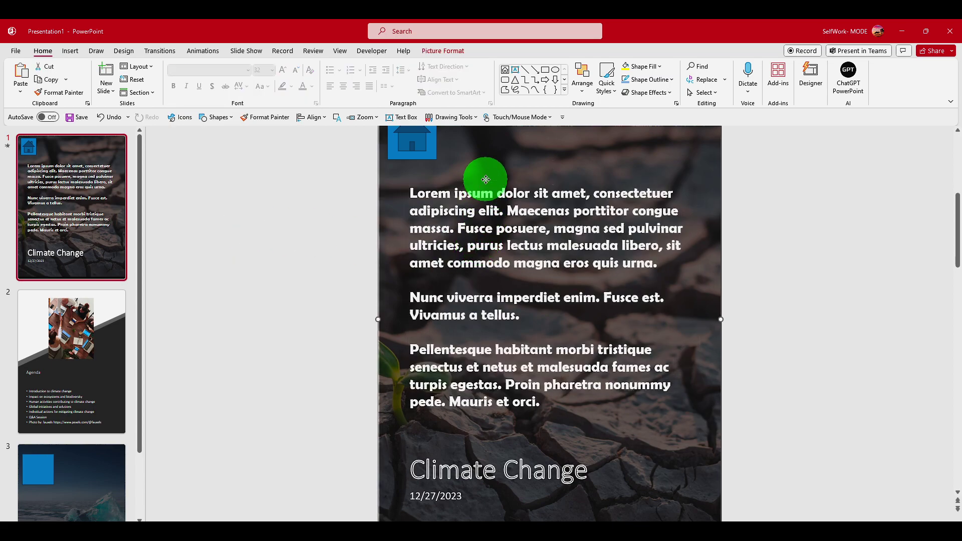
{"action": "left_click", "coordinate": [486, 210]}
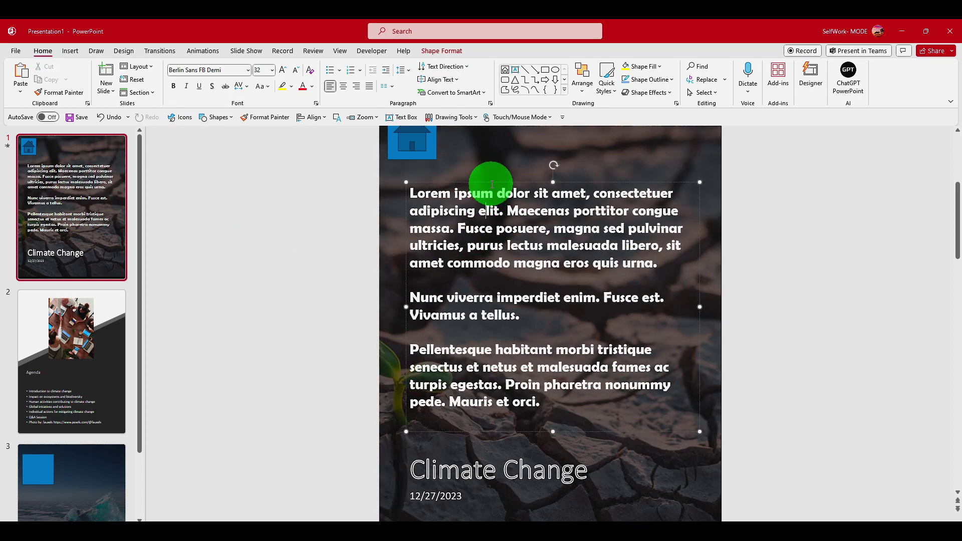
{"action": "left_click_drag", "start_coordinate": [492, 184], "coordinate": [477, 167]}
Set all the text to 40 pt, then make it one size step smaller.
{"action": "left_click", "coordinate": [554, 306]}
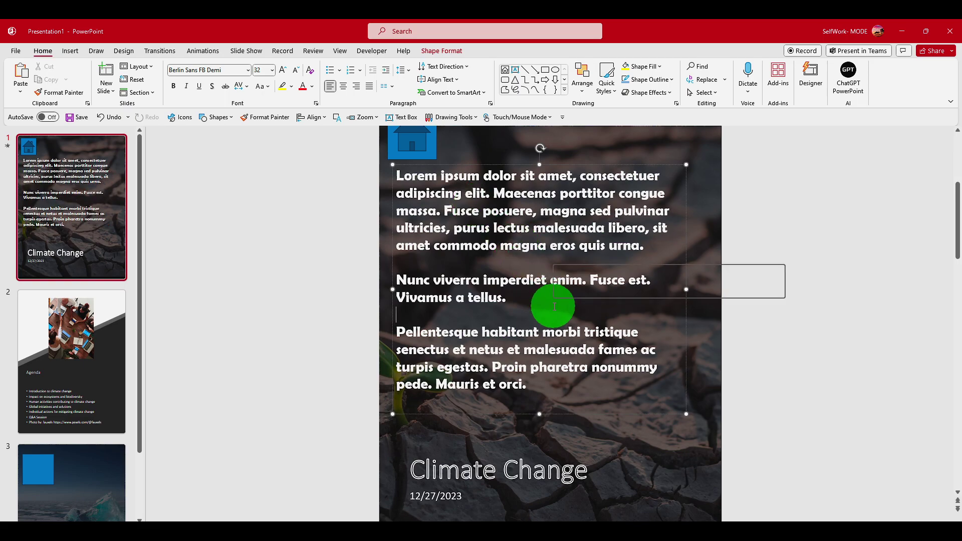
{"action": "key", "text": "ctrl+a"}
{"action": "left_click", "coordinate": [271, 70]}
{"action": "left_click", "coordinate": [263, 241]}
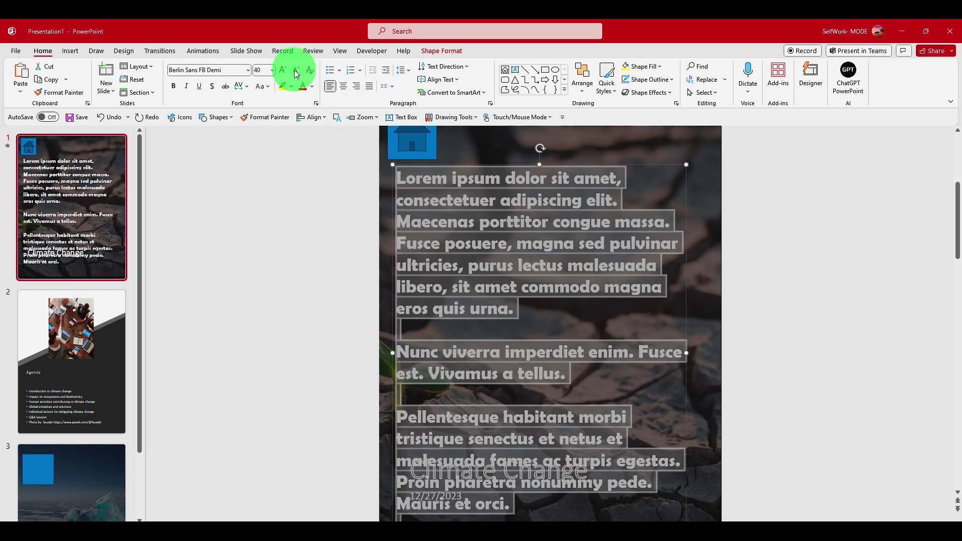
{"action": "left_click", "coordinate": [296, 74]}
View the Transitions options and select the word 'Animate' in the notes.
{"action": "left_click", "coordinate": [158, 53]}
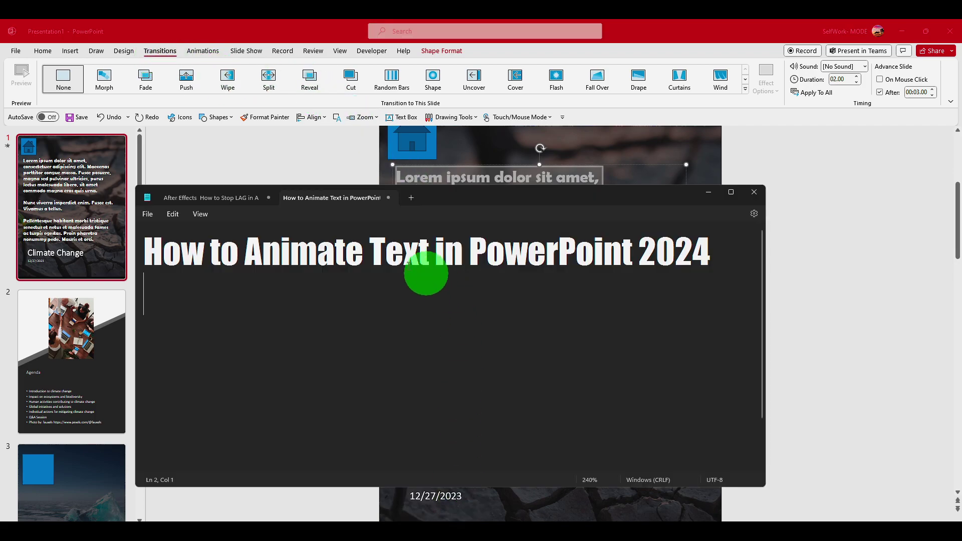
{"action": "double_click", "coordinate": [307, 246]}
{"action": "left_click", "coordinate": [700, 193]}
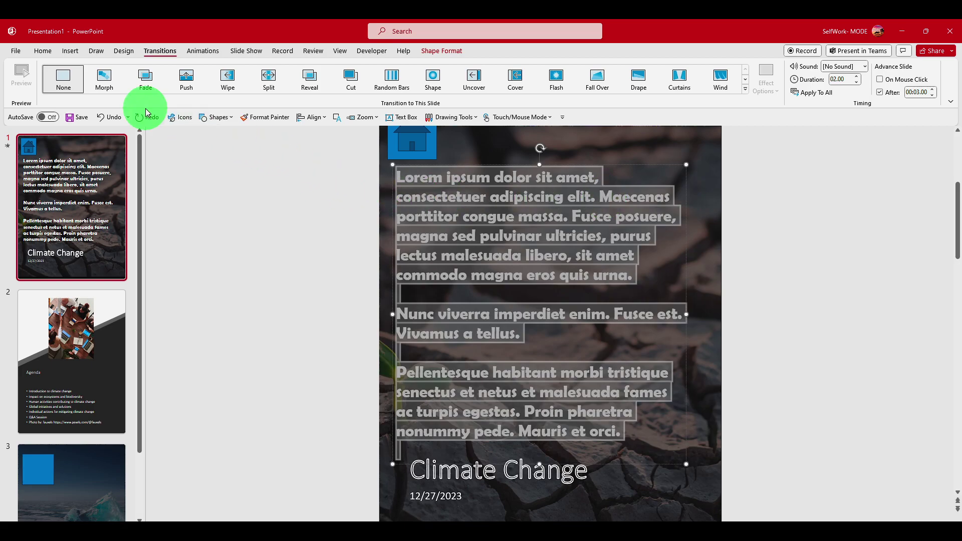
Apply the Fly In entrance animation from the full effects gallery to the lorem ipsum box.
{"action": "left_click", "coordinate": [202, 51]}
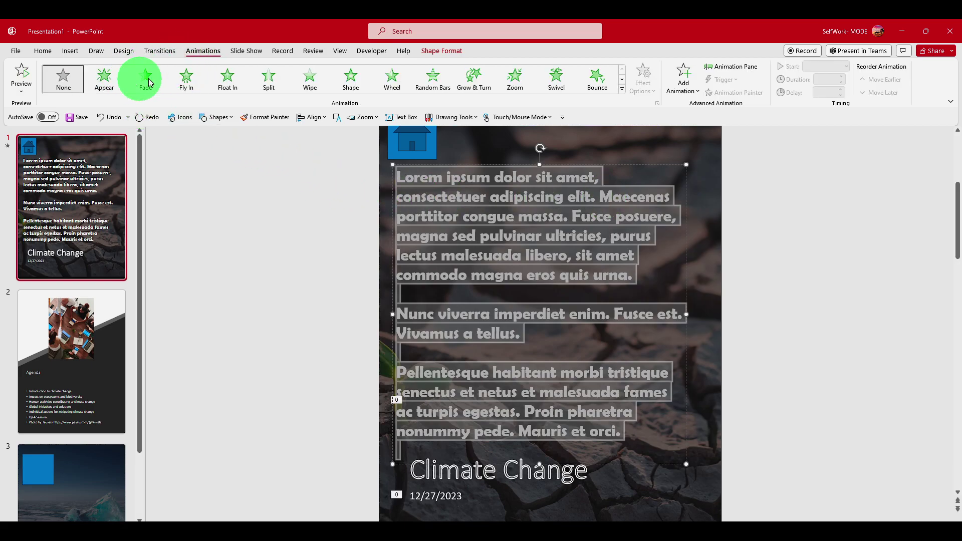
{"action": "left_click", "coordinate": [622, 89]}
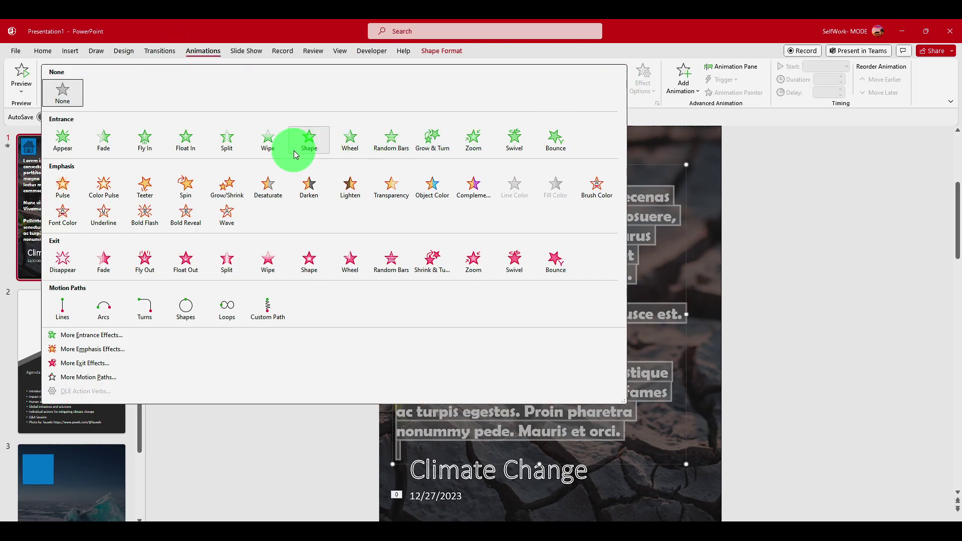
{"action": "left_click", "coordinate": [145, 142]}
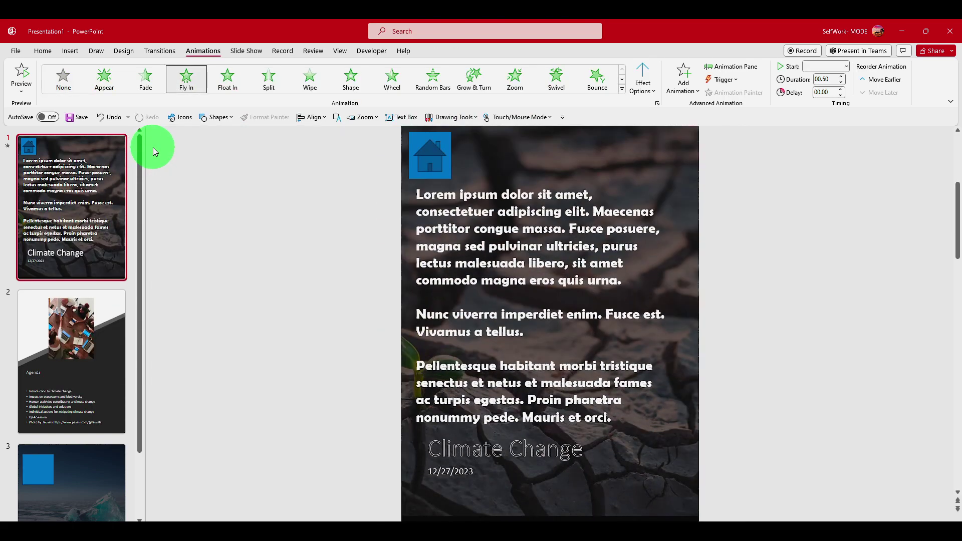
{"action": "scroll", "coordinate": [453, 216], "scroll_direction": "up", "scroll_amount": 1, "text": "ctrl"}
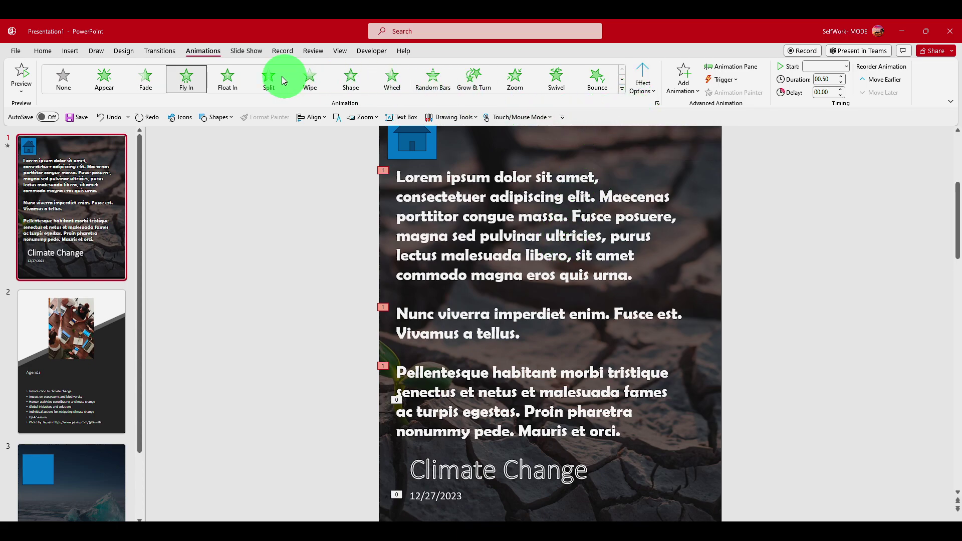
{"action": "left_click", "coordinate": [271, 50]}
{"action": "left_click", "coordinate": [258, 52]}
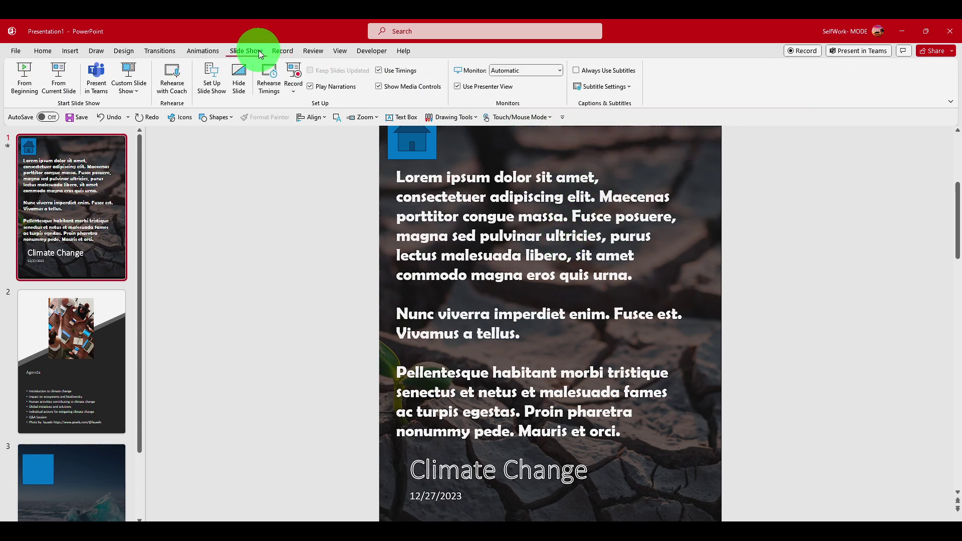
Change the slide size to Widescreen (16:9), choosing Ensure Fit for the content.
{"action": "left_click", "coordinate": [131, 52]}
{"action": "left_click", "coordinate": [853, 85]}
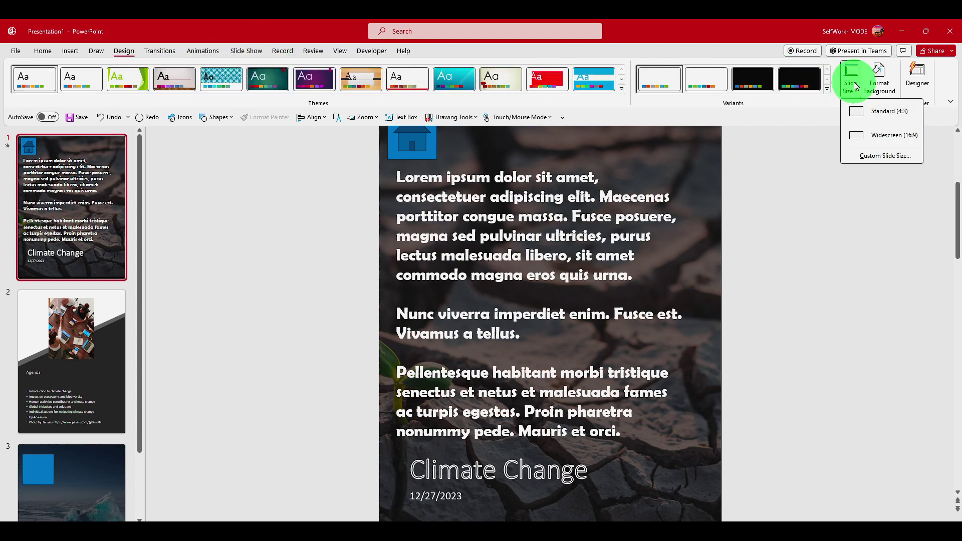
{"action": "left_click", "coordinate": [855, 134]}
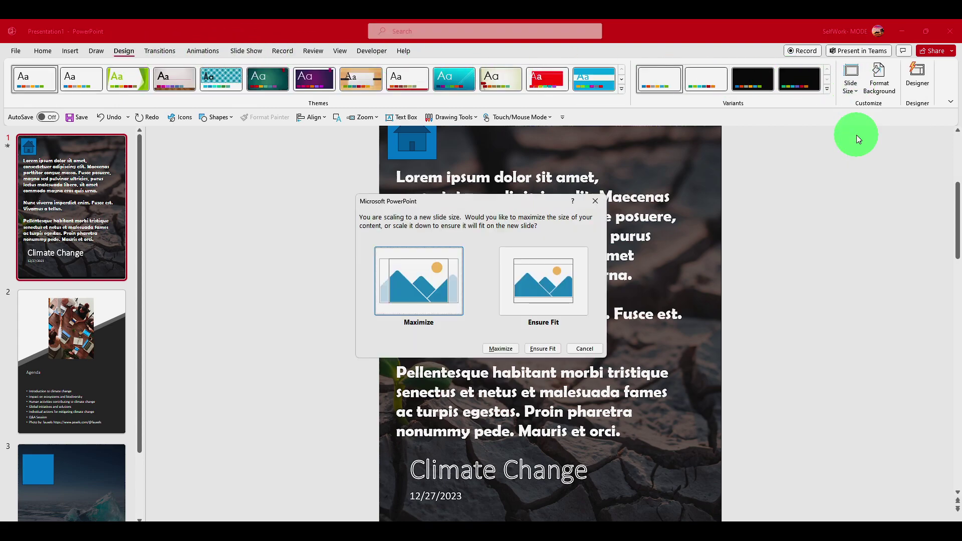
{"action": "left_click", "coordinate": [551, 289]}
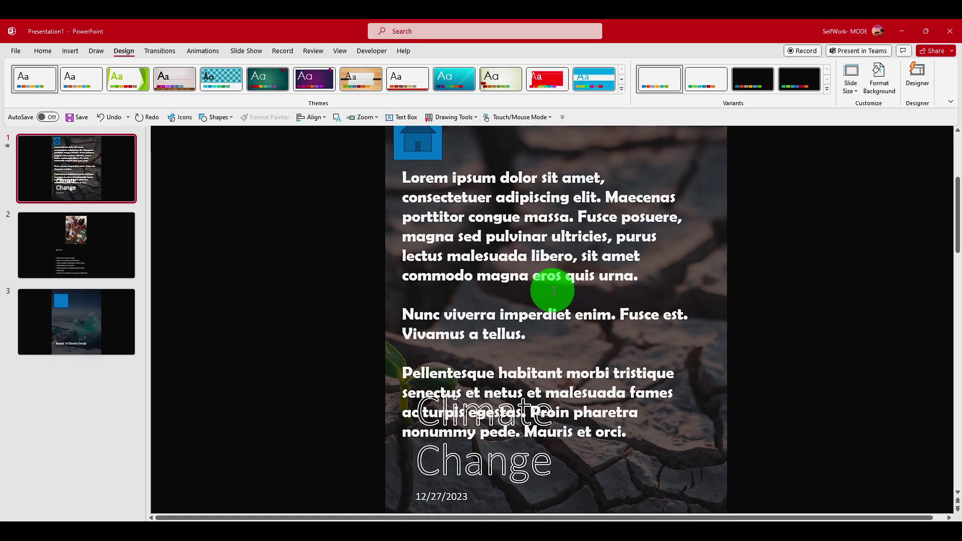
{"action": "scroll", "coordinate": [535, 242], "scroll_direction": "up", "scroll_amount": 1}
{"action": "scroll", "coordinate": [532, 226], "scroll_direction": "down", "scroll_amount": 3}
{"action": "scroll", "coordinate": [532, 226], "scroll_direction": "up", "scroll_amount": 3}
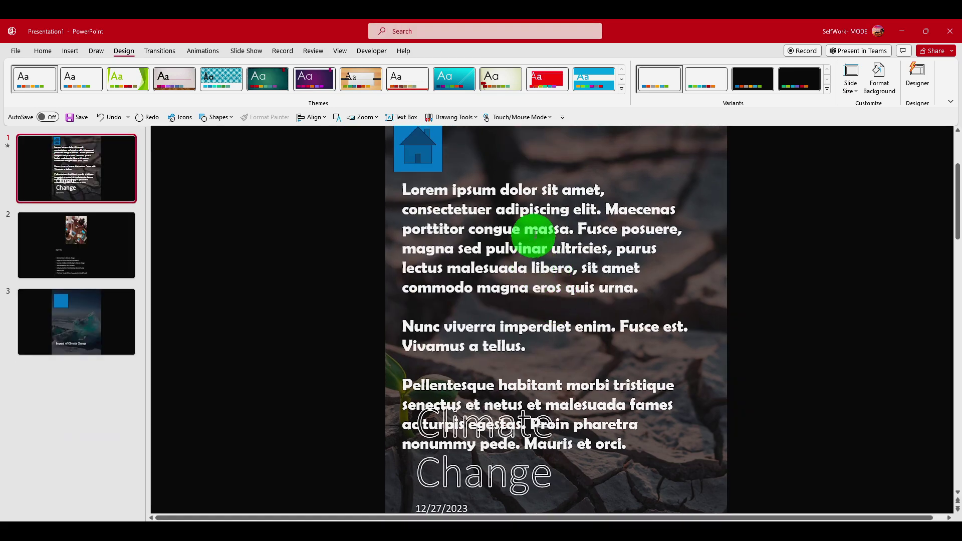
{"action": "left_click", "coordinate": [875, 83]}
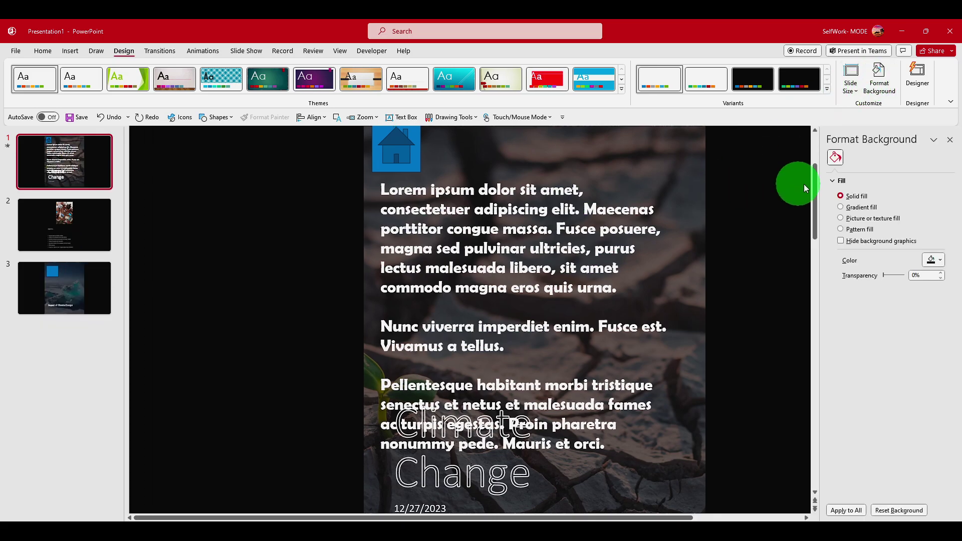
Preview gradient, picture, texture and pattern backgrounds, then settle on a solid blue fill.
{"action": "left_click", "coordinate": [840, 207]}
{"action": "left_click", "coordinate": [843, 218]}
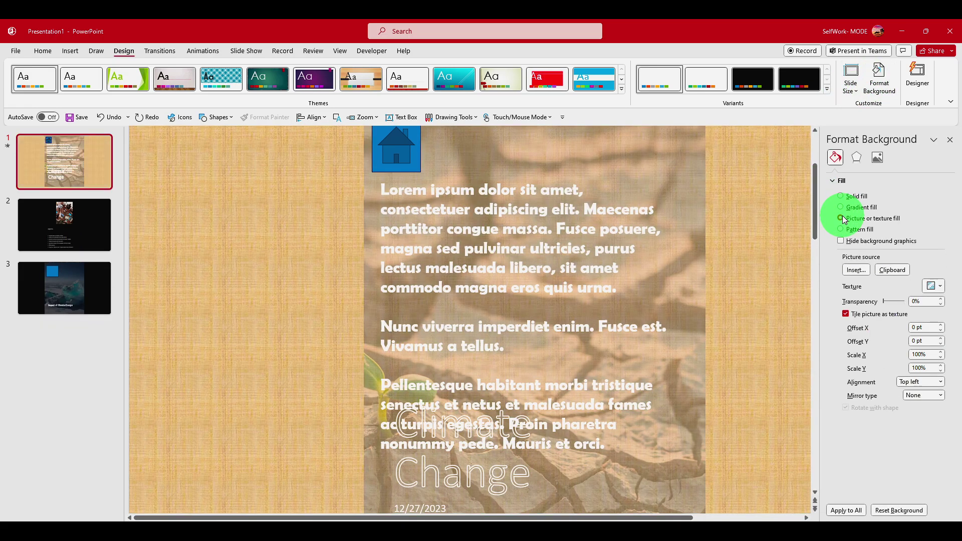
{"action": "left_click", "coordinate": [842, 207]}
{"action": "left_click", "coordinate": [842, 229]}
{"action": "left_click", "coordinate": [841, 196]}
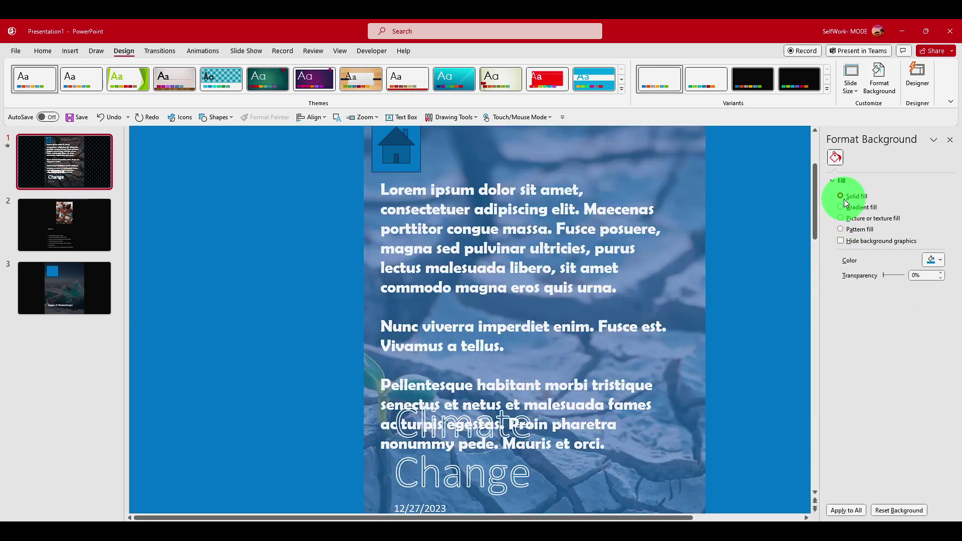
{"action": "left_click", "coordinate": [843, 207]}
{"action": "left_click", "coordinate": [841, 228]}
{"action": "left_click", "coordinate": [842, 207]}
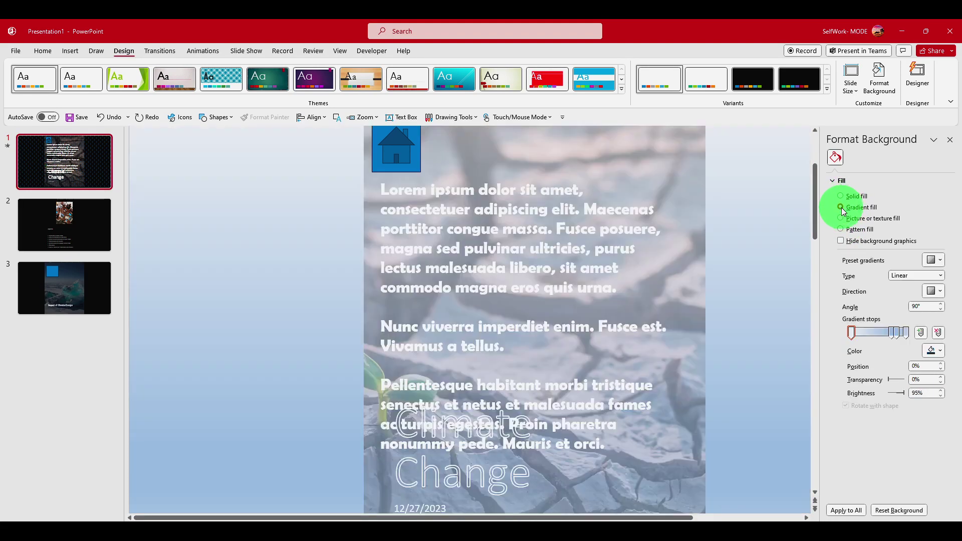
{"action": "left_click", "coordinate": [843, 229]}
{"action": "left_click", "coordinate": [842, 219]}
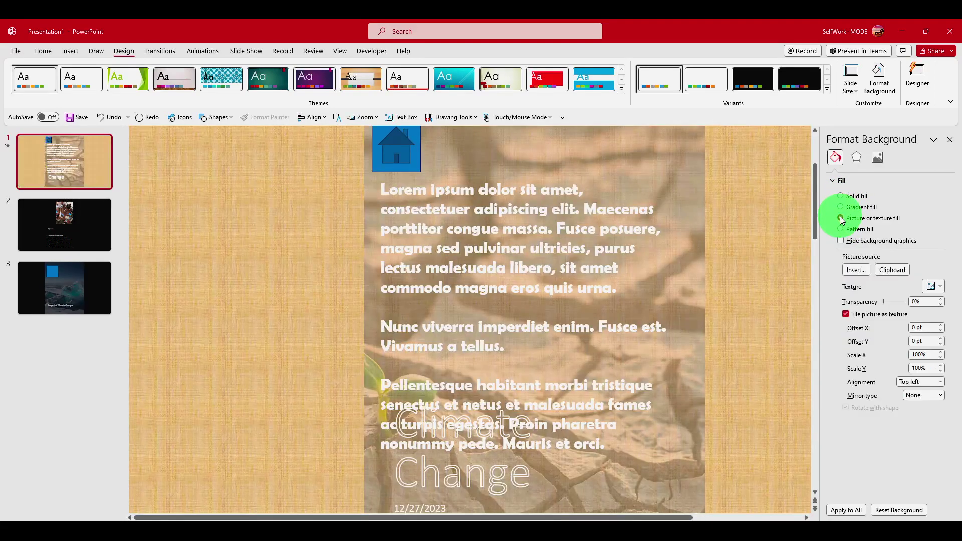
{"action": "left_click", "coordinate": [840, 196]}
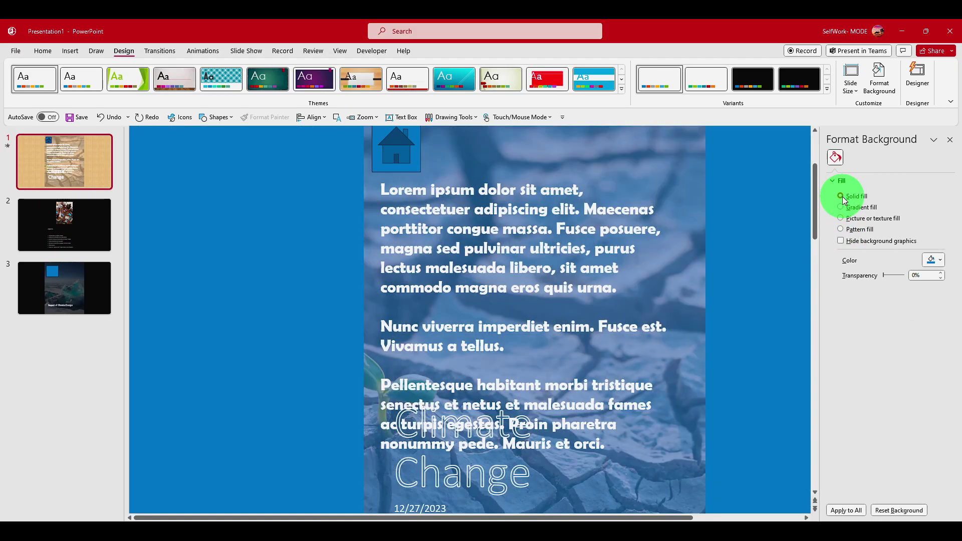
{"action": "left_click", "coordinate": [933, 259]}
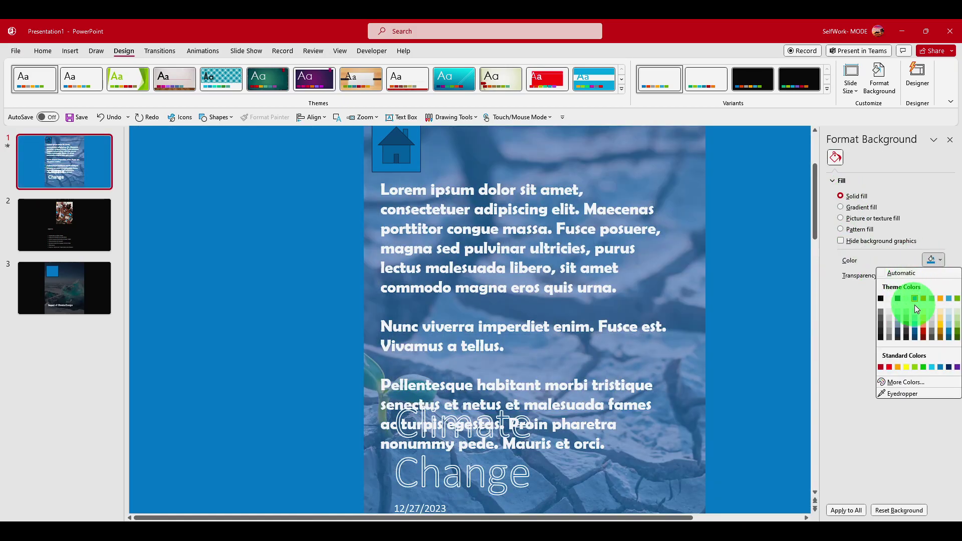
Apply a gradient background, remove the 74% stop, and make the gradient Radial.
{"action": "left_click", "coordinate": [856, 218]}
{"action": "left_click", "coordinate": [854, 206]}
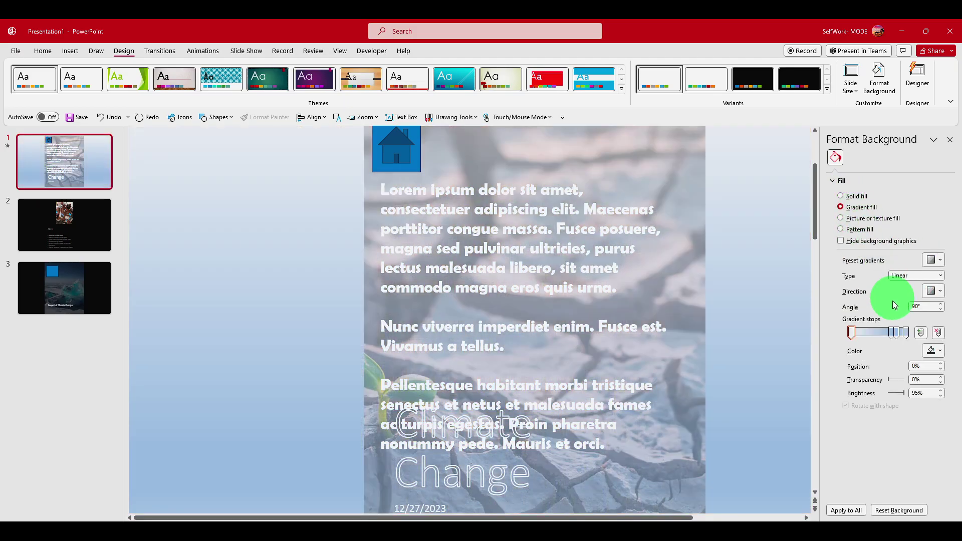
{"action": "left_click", "coordinate": [891, 334]}
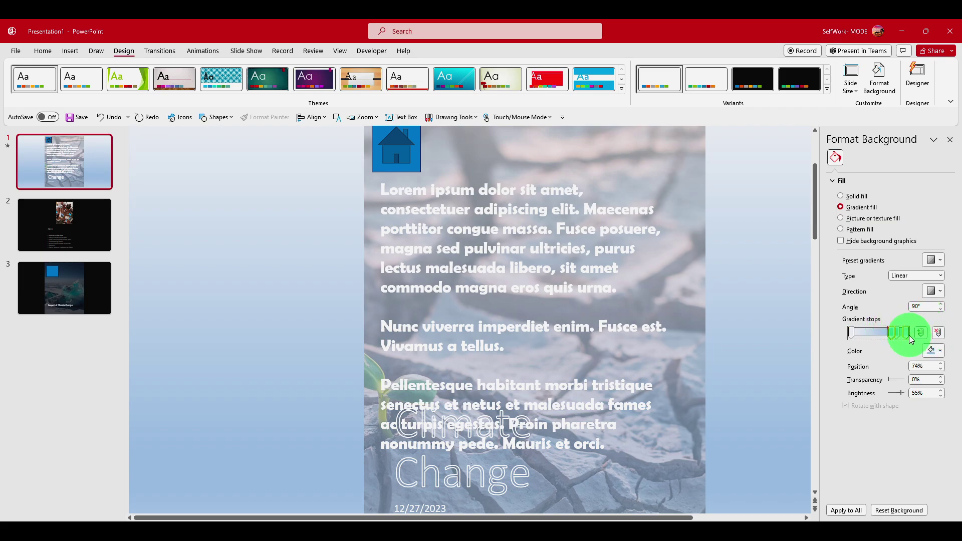
{"action": "left_click", "coordinate": [937, 333]}
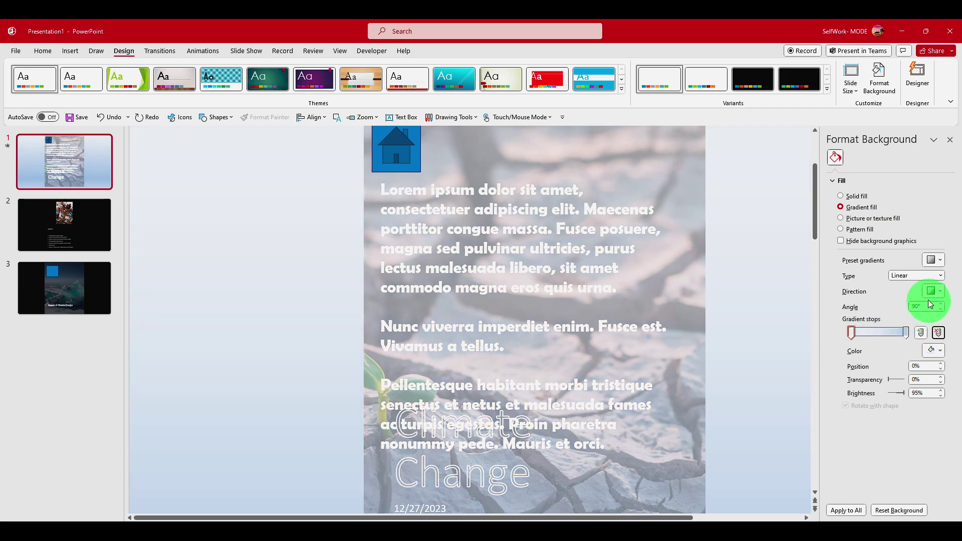
{"action": "left_click", "coordinate": [931, 292]}
{"action": "left_click", "coordinate": [908, 314]}
{"action": "left_click", "coordinate": [932, 260]}
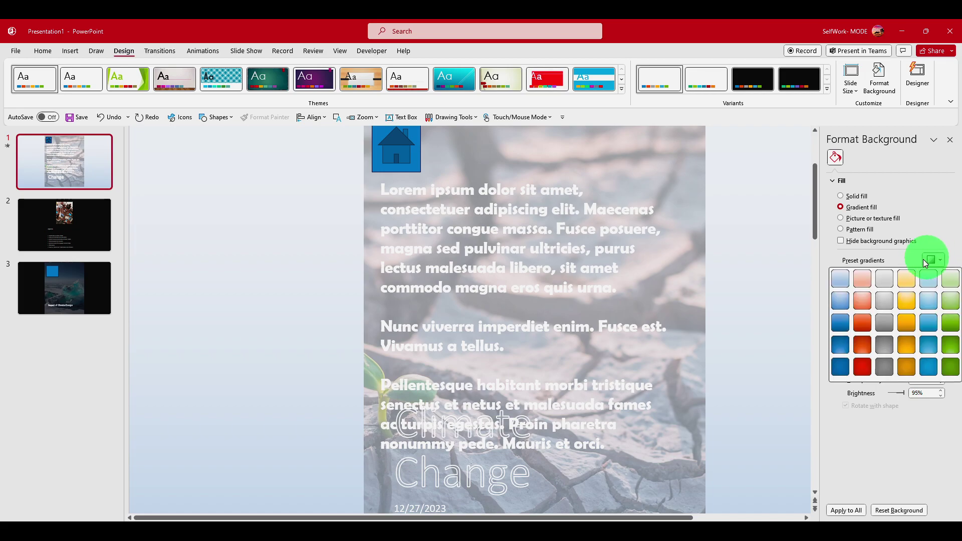
{"action": "left_click", "coordinate": [928, 246]}
{"action": "left_click", "coordinate": [925, 276]}
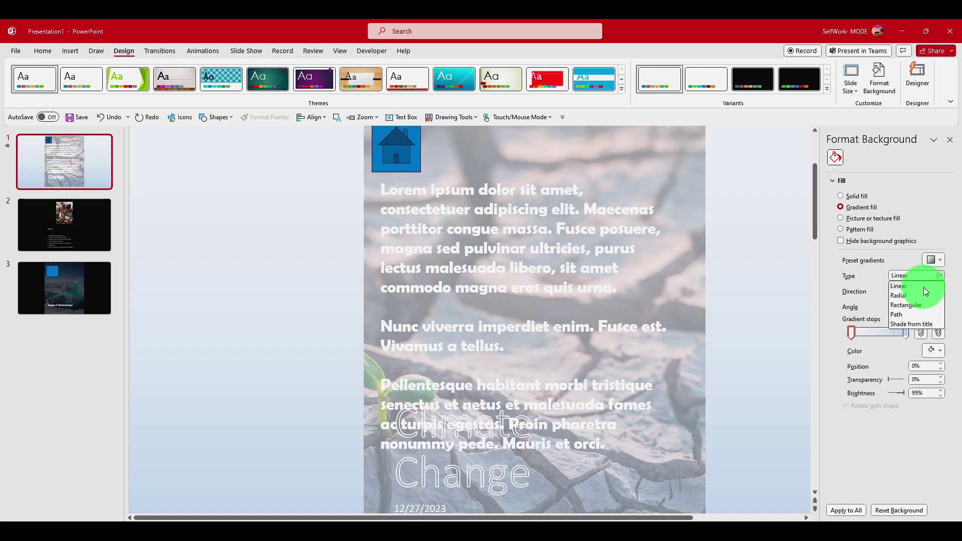
{"action": "left_click", "coordinate": [926, 295]}
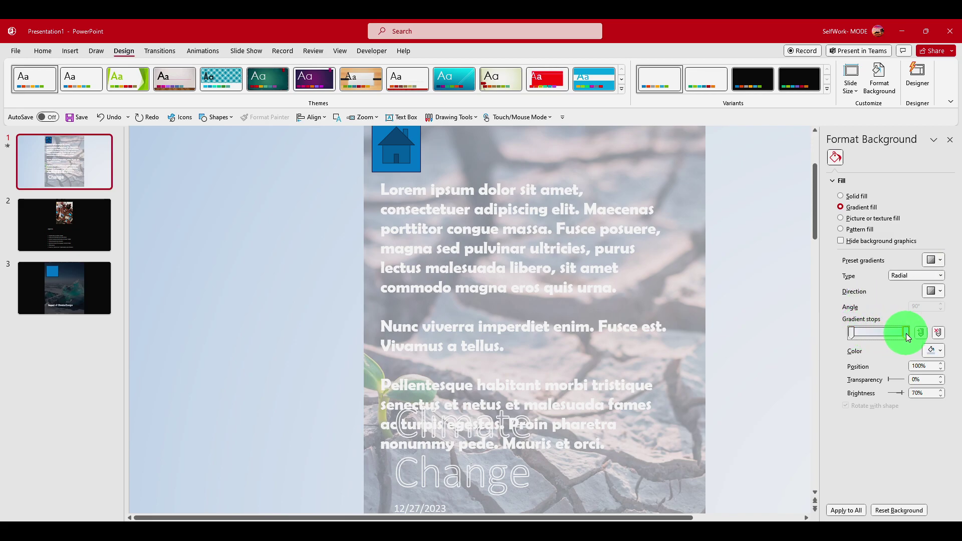
Colour the end gradient stop dark blue and the left stop a lighter theme blue.
{"action": "left_click", "coordinate": [933, 350]}
{"action": "left_click", "coordinate": [882, 369]}
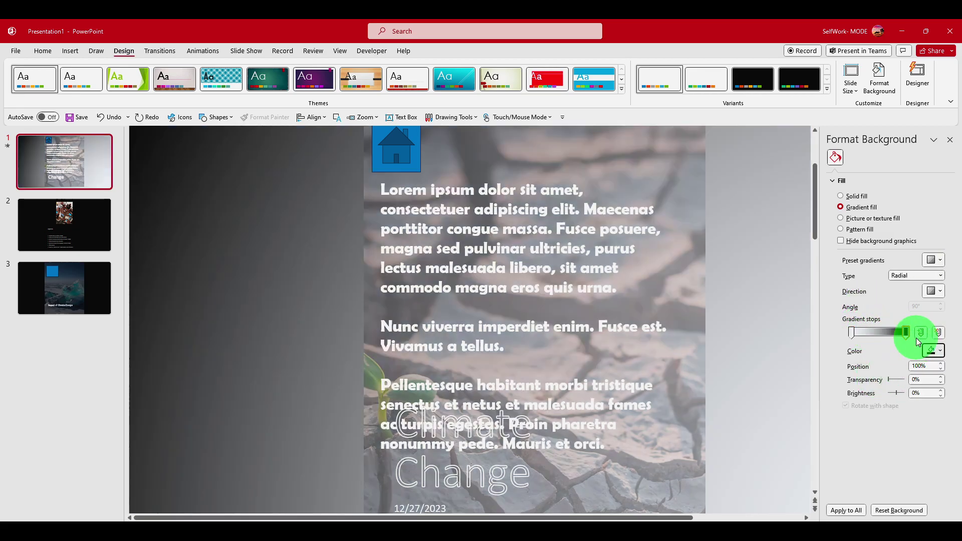
{"action": "left_click", "coordinate": [931, 351]}
{"action": "left_click", "coordinate": [916, 411]}
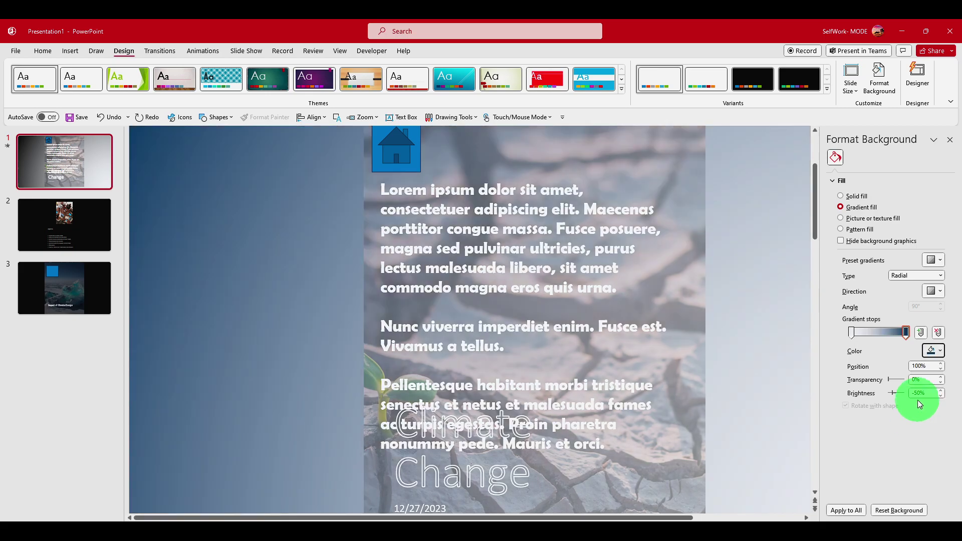
{"action": "left_click", "coordinate": [850, 333]}
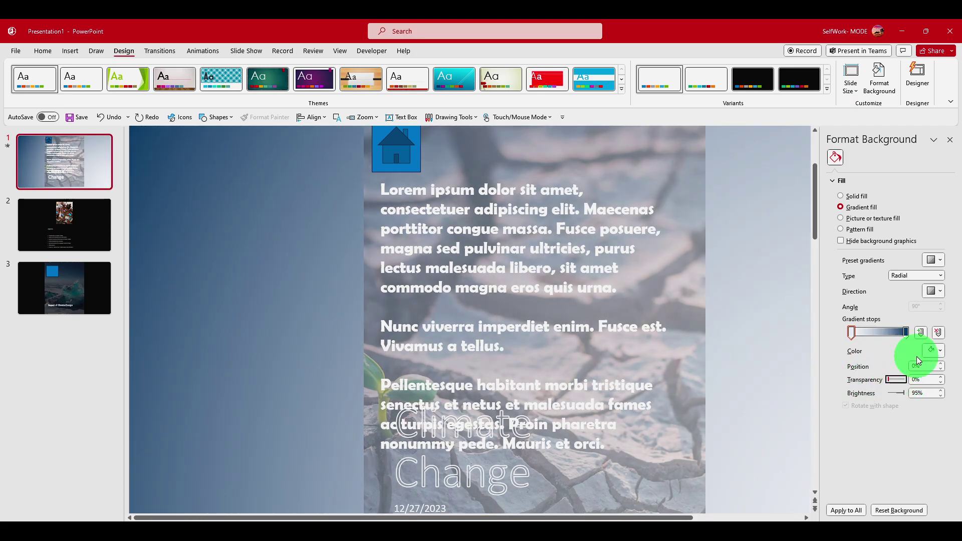
{"action": "left_click", "coordinate": [932, 349]}
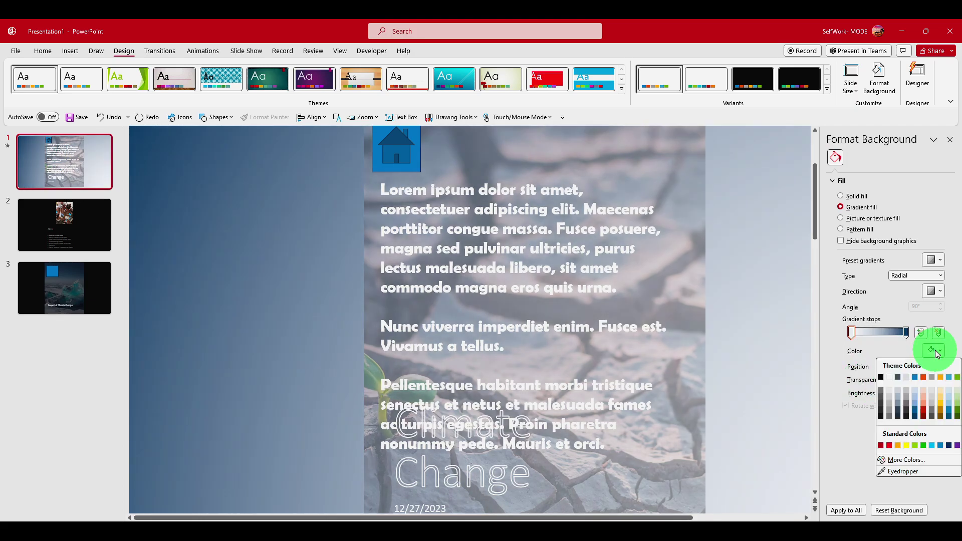
{"action": "left_click", "coordinate": [898, 377]}
{"action": "left_click", "coordinate": [931, 350]}
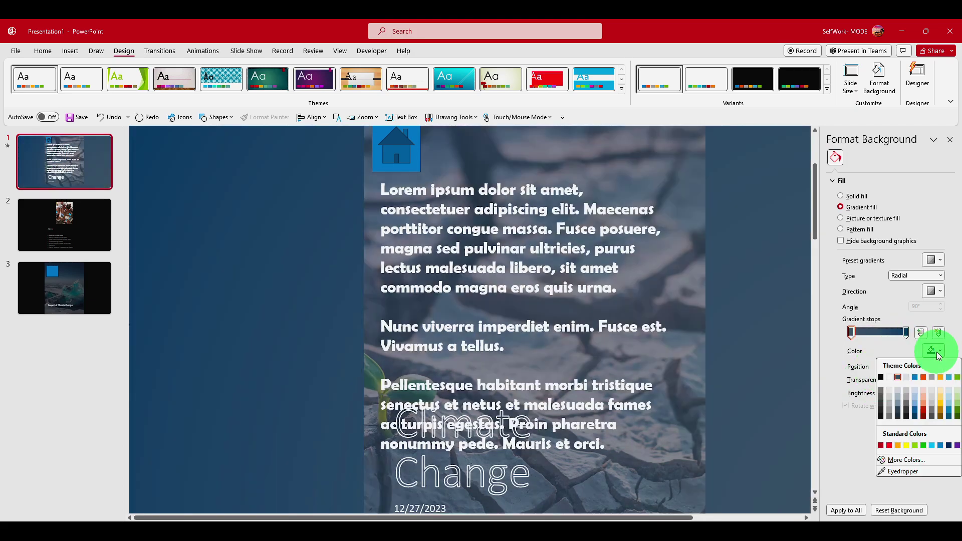
{"action": "left_click", "coordinate": [899, 407]}
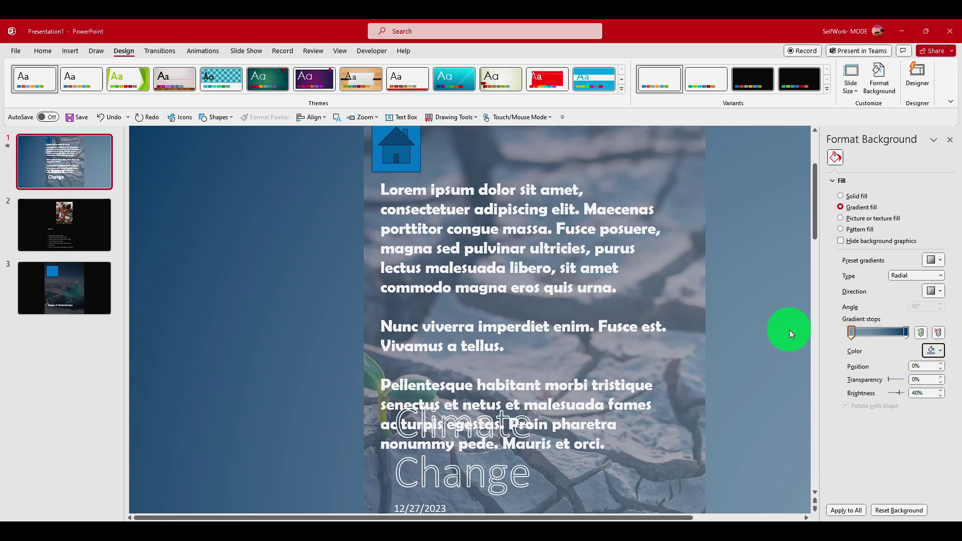
Choose the radial gradient direction that lightens the centre of the slide.
{"action": "left_click", "coordinate": [933, 293]}
{"action": "left_click", "coordinate": [884, 310]}
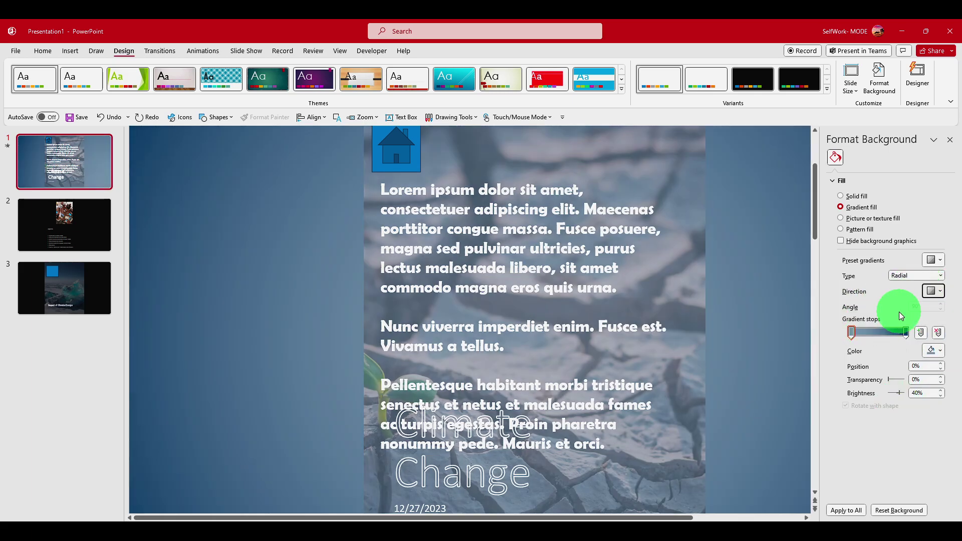
{"action": "left_click", "coordinate": [933, 293]}
{"action": "left_click", "coordinate": [904, 309]}
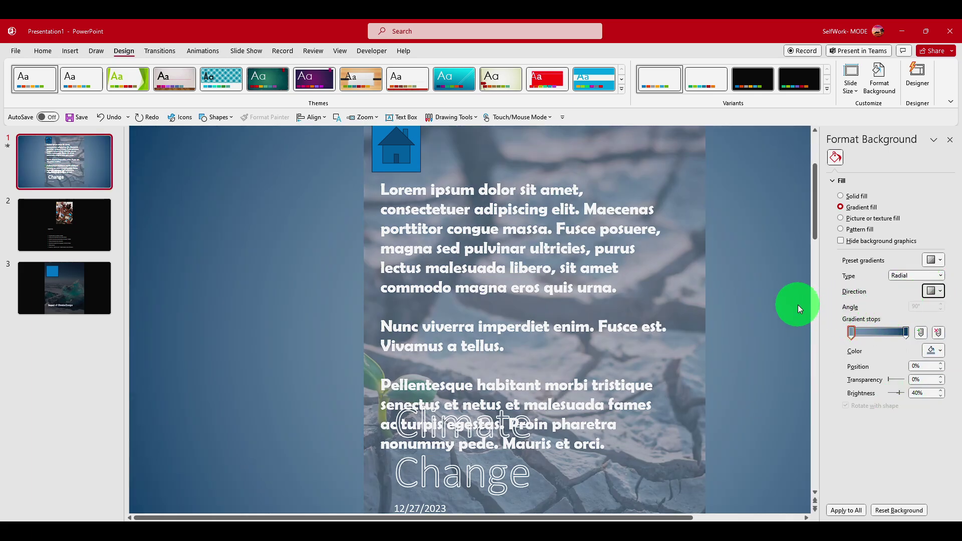
{"action": "scroll", "coordinate": [686, 316], "scroll_direction": "down", "scroll_amount": 2}
{"action": "scroll", "coordinate": [686, 316], "scroll_direction": "down", "scroll_amount": 3}
{"action": "scroll", "coordinate": [686, 317], "scroll_direction": "up", "scroll_amount": 2}
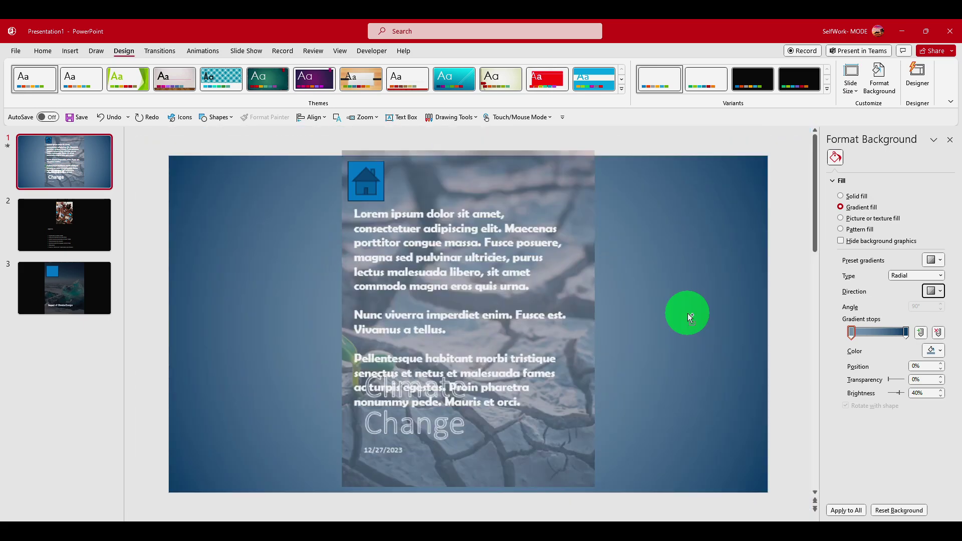
{"action": "left_click", "coordinate": [930, 350]}
Darken the outer gradient stop to custom navy #12203A.
{"action": "left_click", "coordinate": [896, 457]}
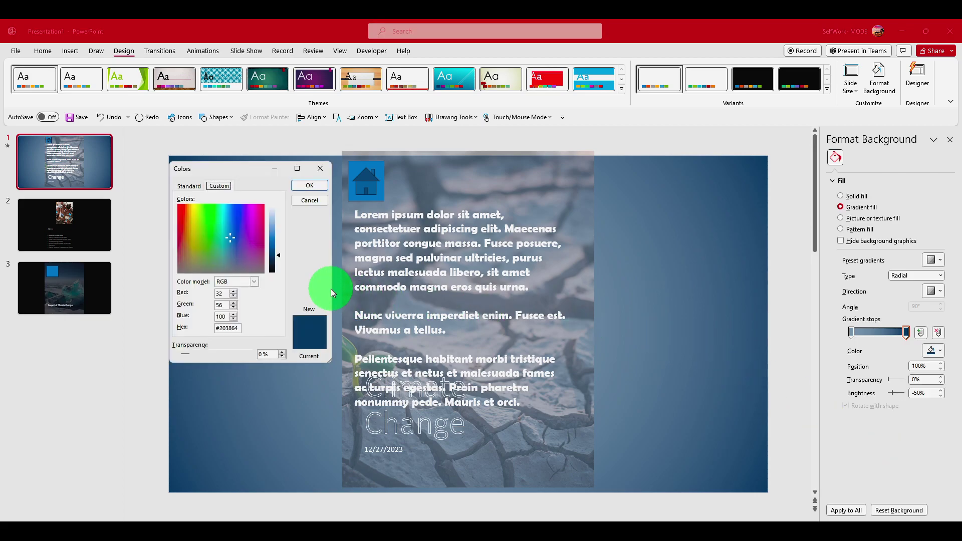
{"action": "left_click_drag", "start_coordinate": [278, 259], "coordinate": [274, 263]}
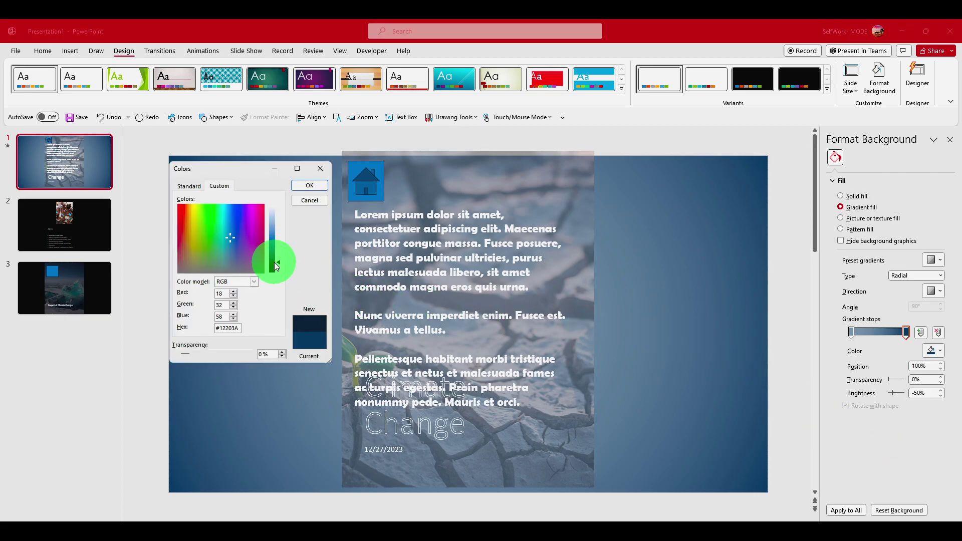
{"action": "left_click", "coordinate": [299, 186]}
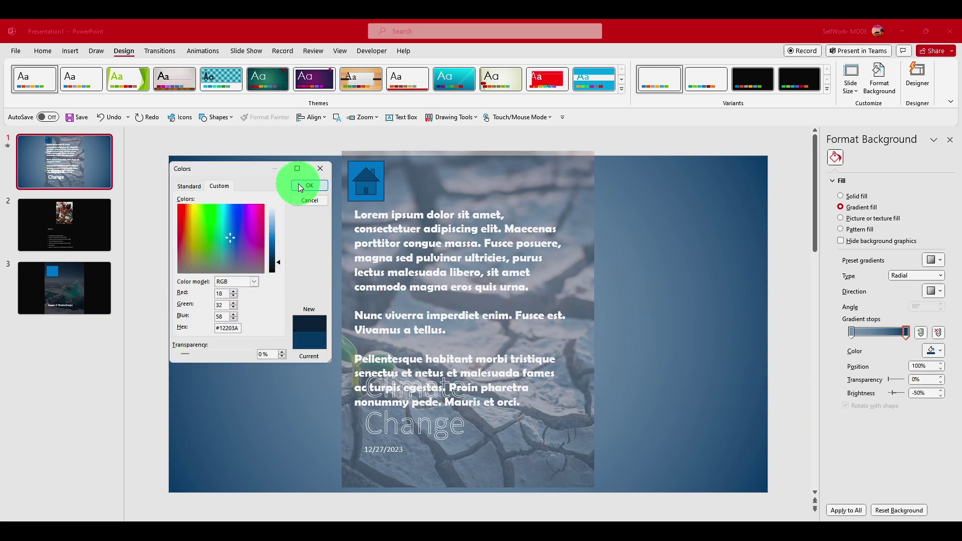
Add a new gradient stop and position it at about 9%.
{"action": "left_click", "coordinate": [851, 333]}
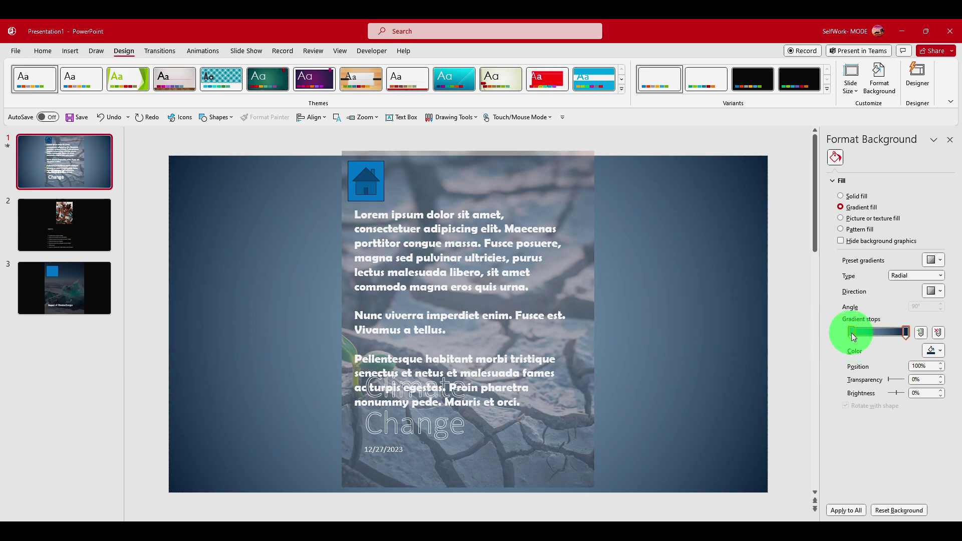
{"action": "mouse_move", "coordinate": [853, 335]}
{"action": "left_mouse_down"}
{"action": "mouse_move", "coordinate": [877, 337]}
{"action": "mouse_move", "coordinate": [855, 344]}
{"action": "mouse_move", "coordinate": [888, 345]}
{"action": "mouse_move", "coordinate": [911, 333]}
{"action": "mouse_move", "coordinate": [859, 337]}
{"action": "left_mouse_up"}
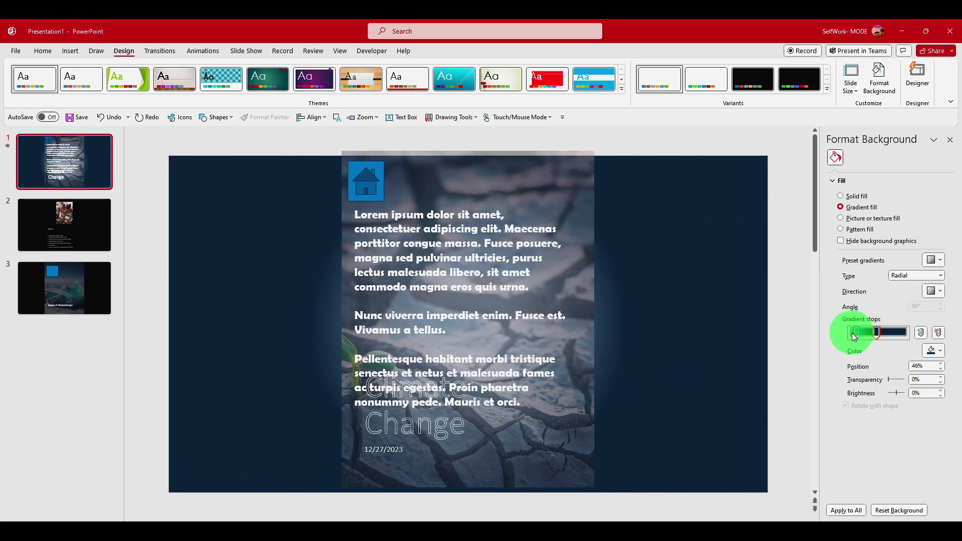
{"action": "left_click", "coordinate": [854, 335]}
{"action": "left_click", "coordinate": [921, 333]}
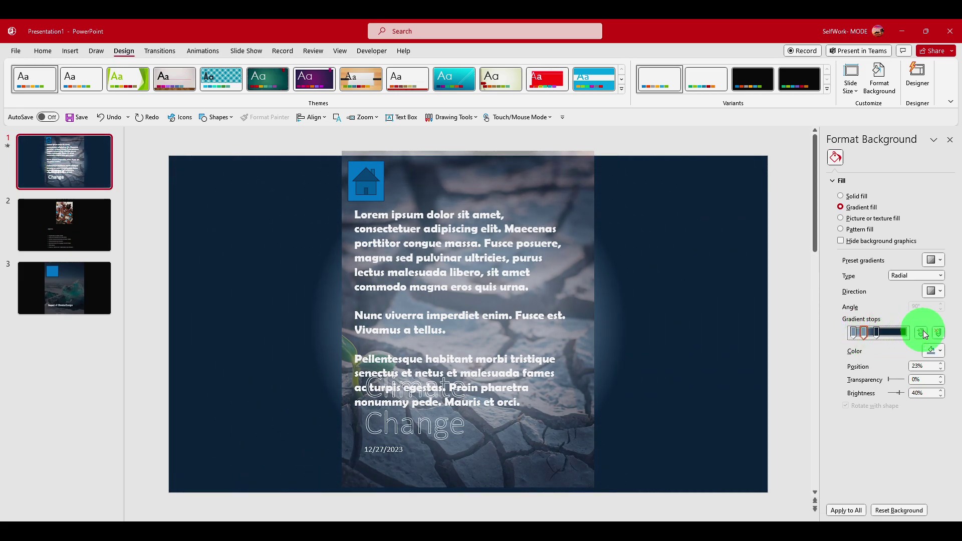
{"action": "left_click_drag", "start_coordinate": [862, 333], "coordinate": [889, 334]}
{"action": "left_click_drag", "start_coordinate": [887, 379], "coordinate": [889, 384]}
Try a picture fill from the clipboard in slide 1's Format Background settings.
{"action": "left_click", "coordinate": [556, 291]}
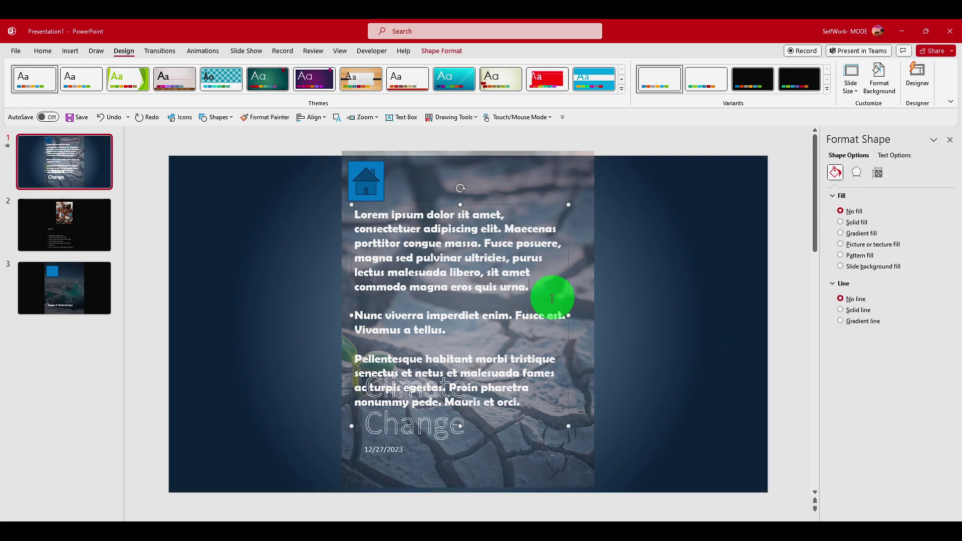
{"action": "right_click", "coordinate": [717, 267]}
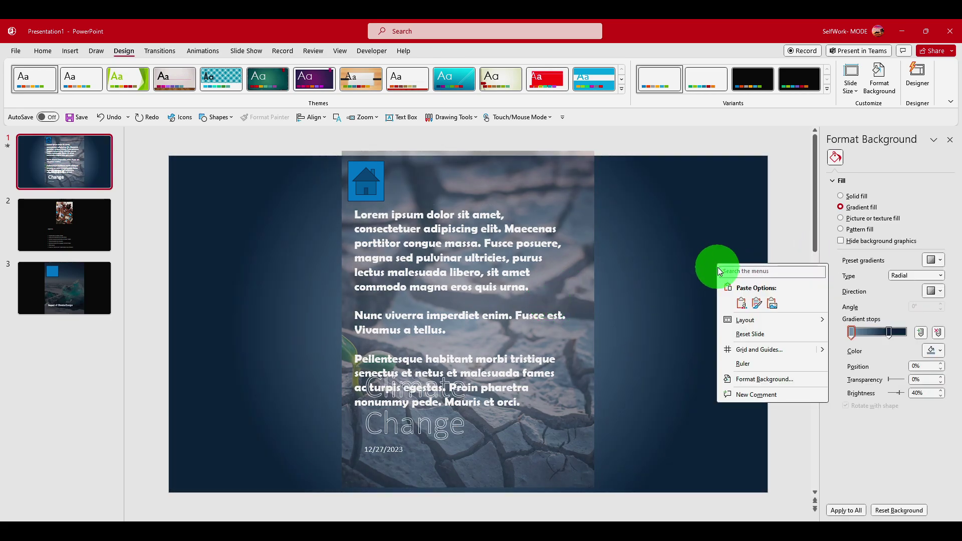
{"action": "left_click", "coordinate": [755, 384]}
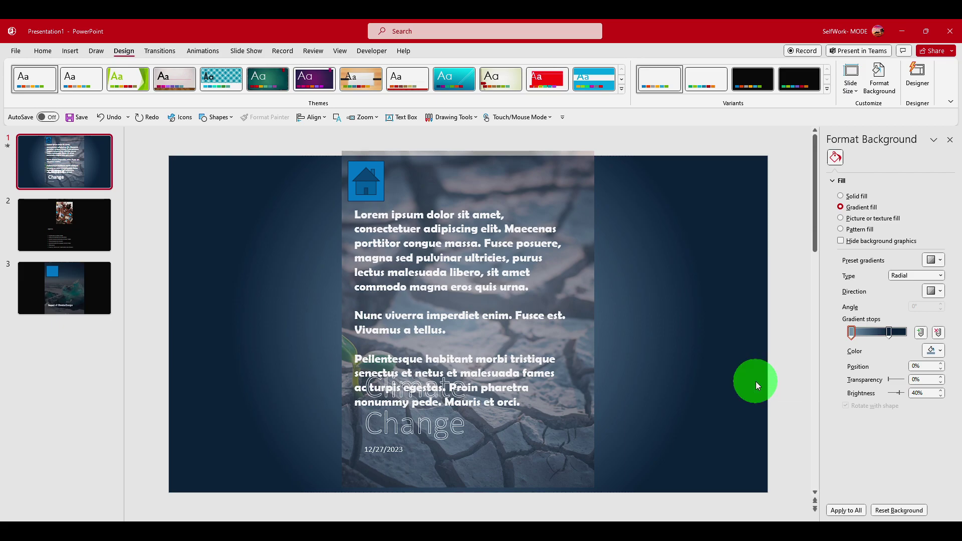
{"action": "left_click", "coordinate": [845, 220]}
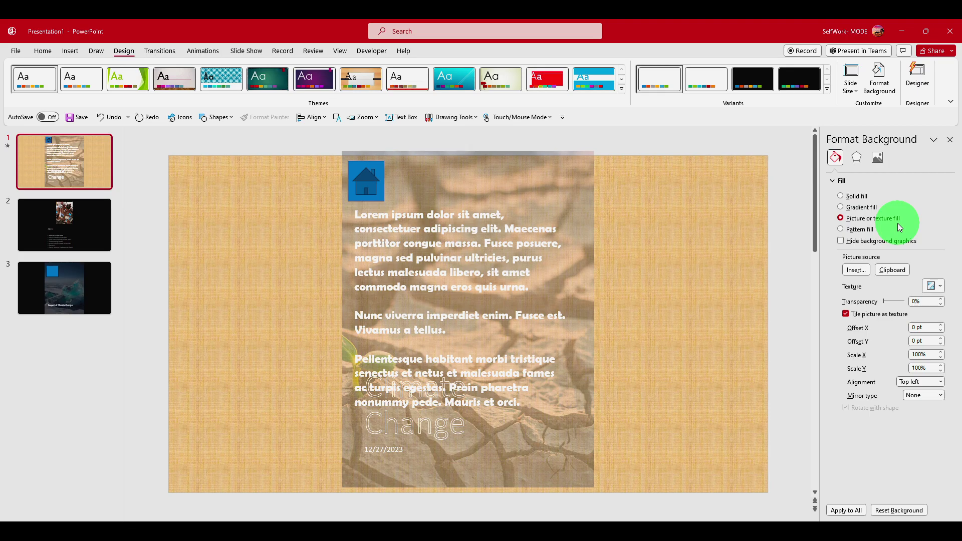
{"action": "left_click", "coordinate": [885, 270]}
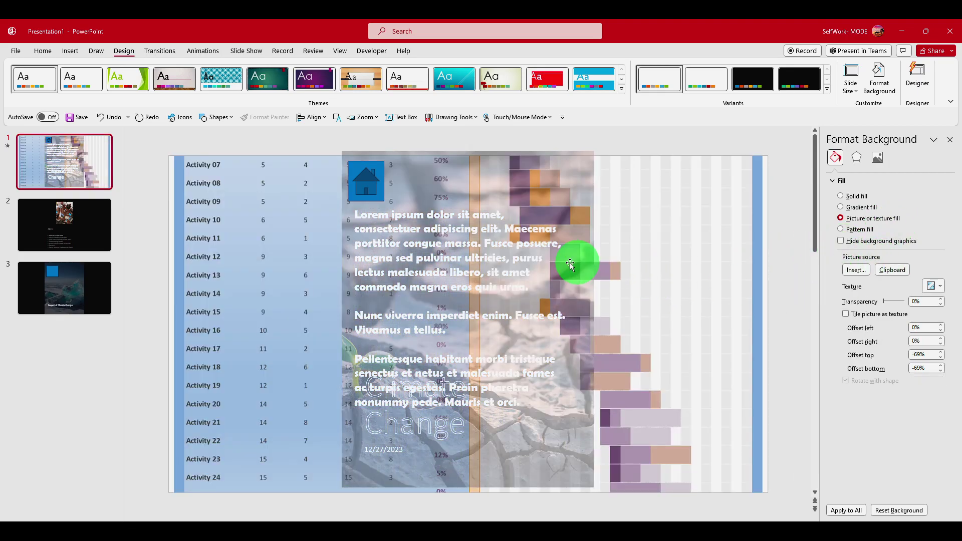
Copy slide 2's office photo and set it as slide 1's background at 0% transparency.
{"action": "left_click", "coordinate": [100, 226]}
{"action": "right_click", "coordinate": [459, 240]}
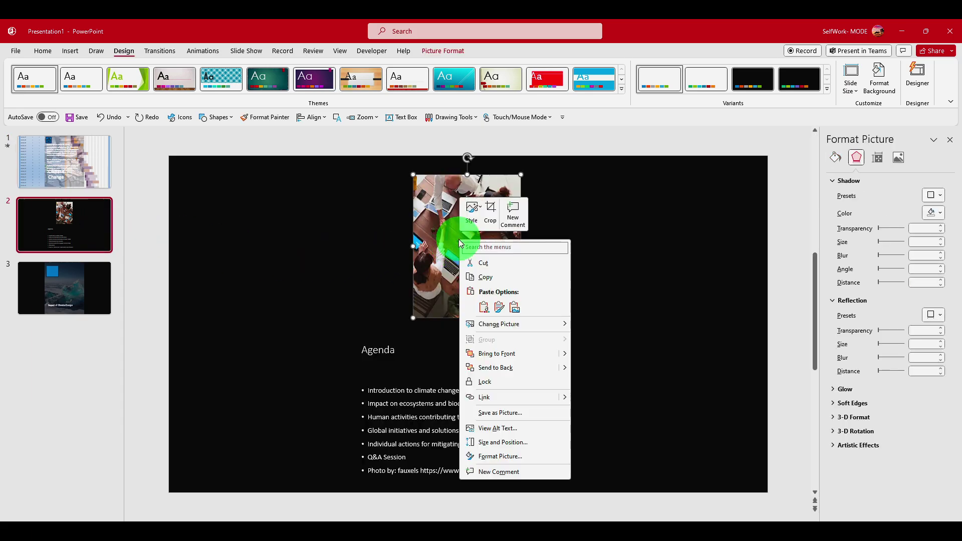
{"action": "left_click", "coordinate": [485, 277]}
{"action": "left_click", "coordinate": [93, 178]}
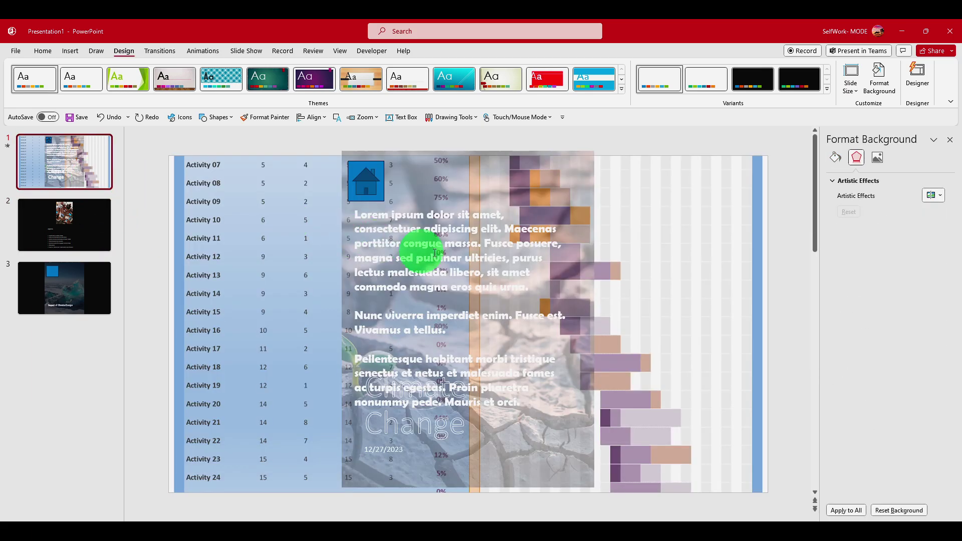
{"action": "right_click", "coordinate": [703, 253]}
{"action": "left_click", "coordinate": [726, 369]}
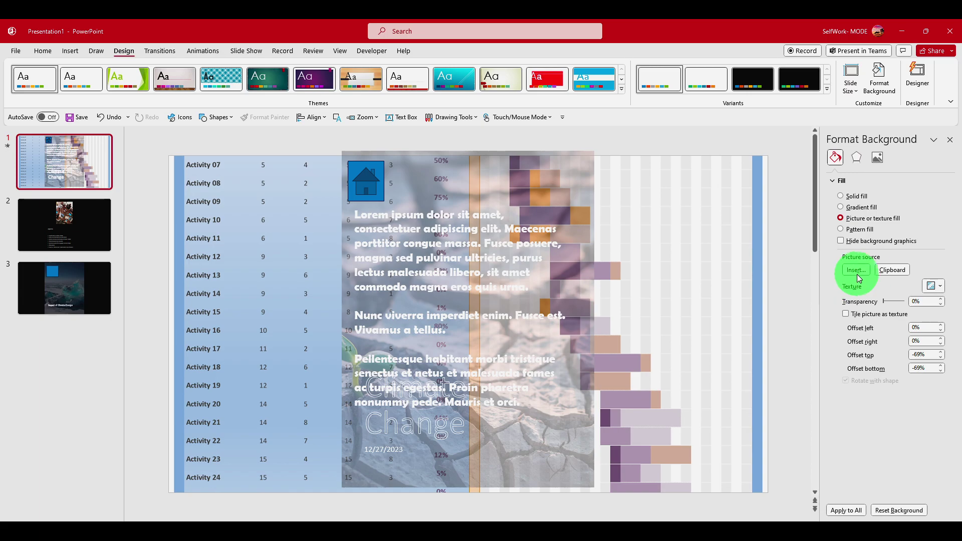
{"action": "left_click", "coordinate": [894, 272]}
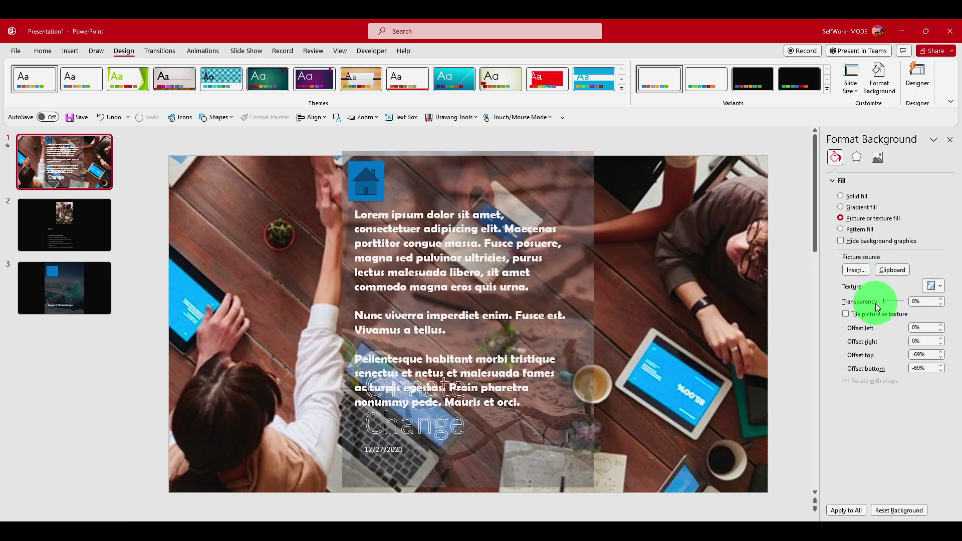
{"action": "mouse_move", "coordinate": [888, 302]}
{"action": "left_mouse_down"}
{"action": "mouse_move", "coordinate": [901, 304]}
{"action": "mouse_move", "coordinate": [871, 301]}
{"action": "left_mouse_up"}
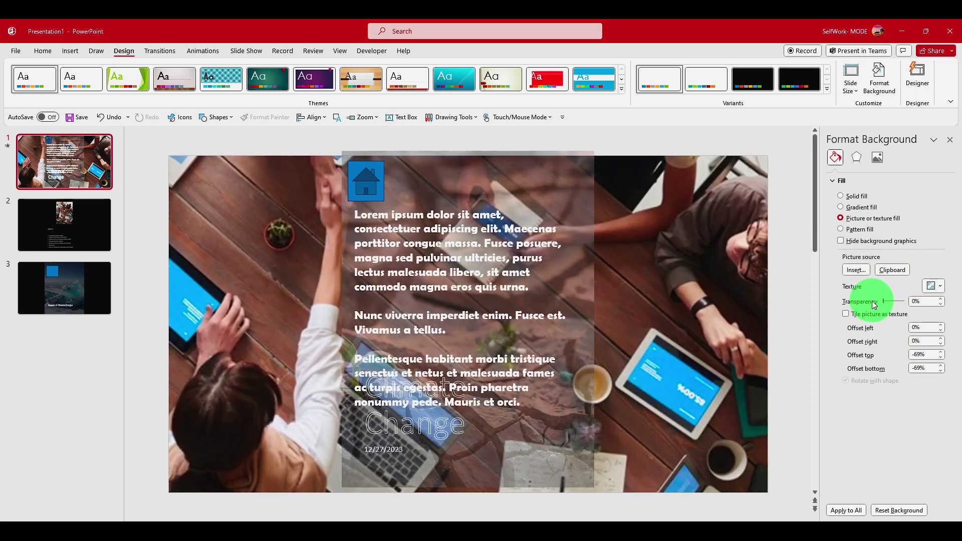
{"action": "left_click", "coordinate": [545, 200]}
{"action": "left_click", "coordinate": [475, 223]}
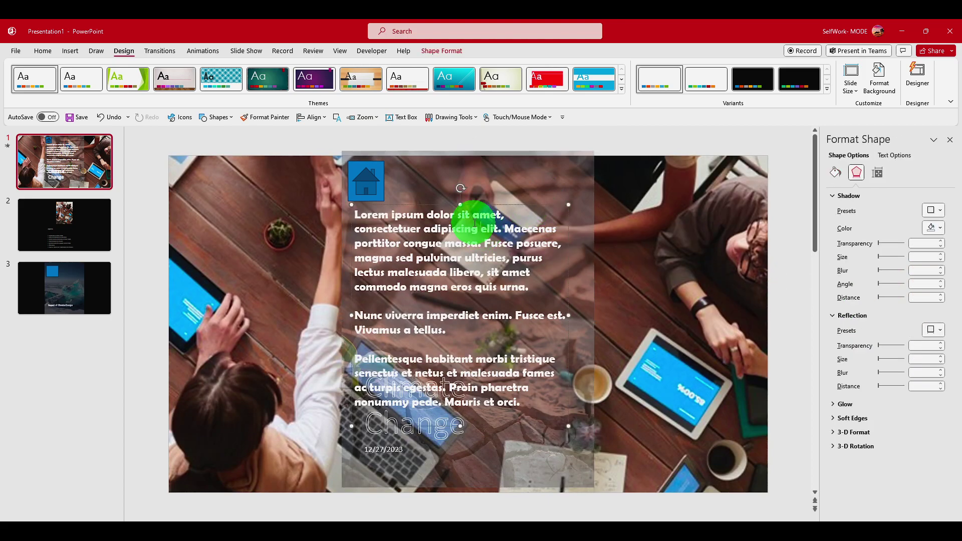
Try solid black, gradient and picture fills on the text box, finishing with a dark pattern fill.
{"action": "left_click", "coordinate": [834, 172]}
{"action": "left_click", "coordinate": [840, 233]}
{"action": "left_click", "coordinate": [843, 222]}
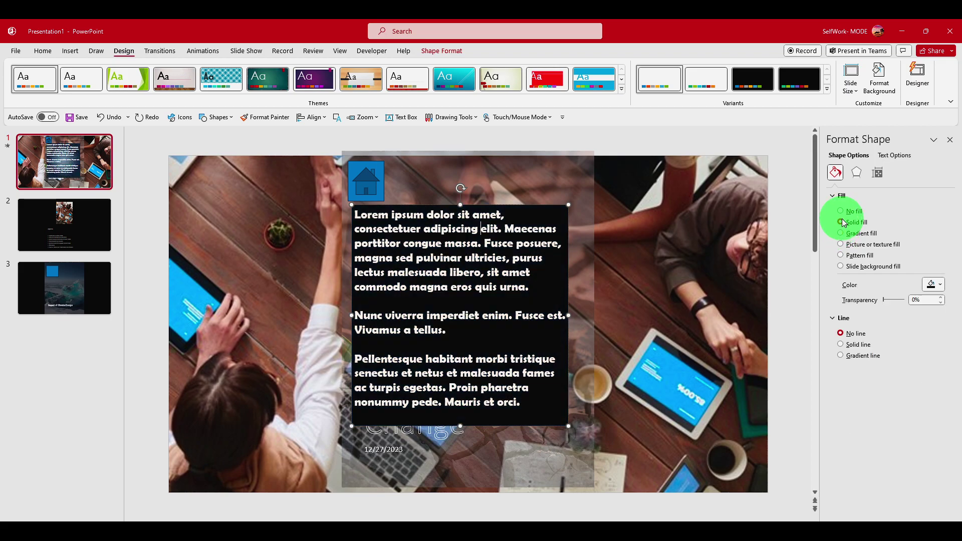
{"action": "left_click", "coordinate": [841, 234]}
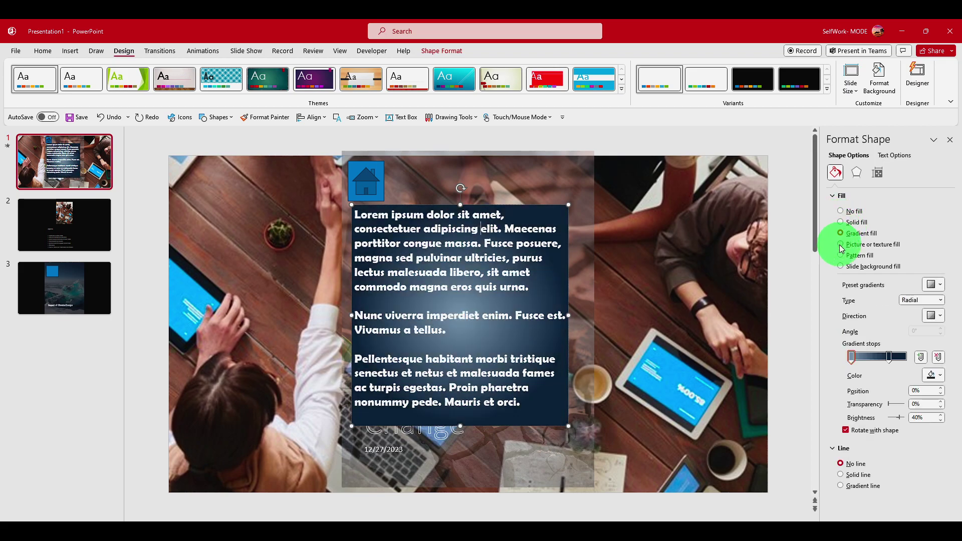
{"action": "left_click", "coordinate": [841, 244]}
{"action": "left_click", "coordinate": [841, 255]}
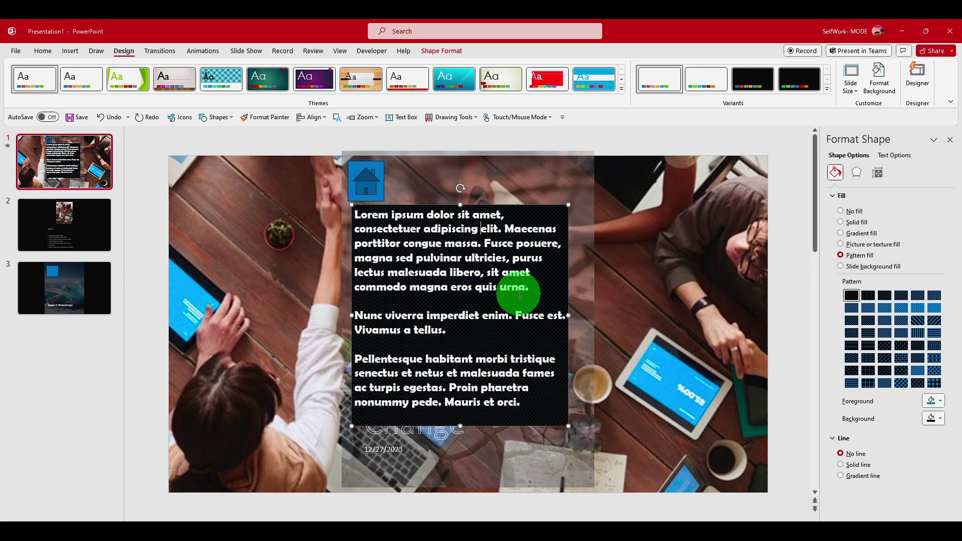
{"action": "left_click", "coordinate": [203, 51]}
Preview the text box's Fly In, then change its direction to From Top.
{"action": "left_click", "coordinate": [633, 85]}
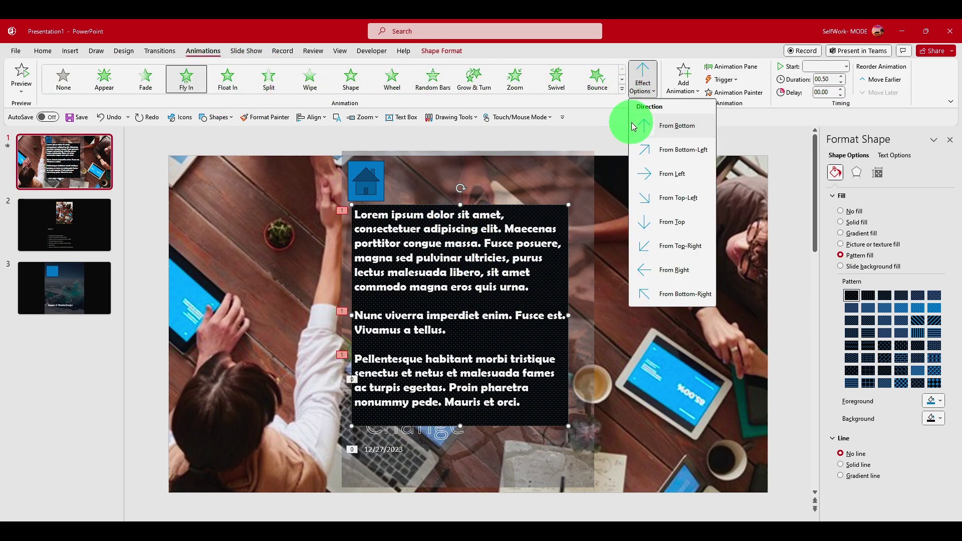
{"action": "left_click", "coordinate": [457, 257]}
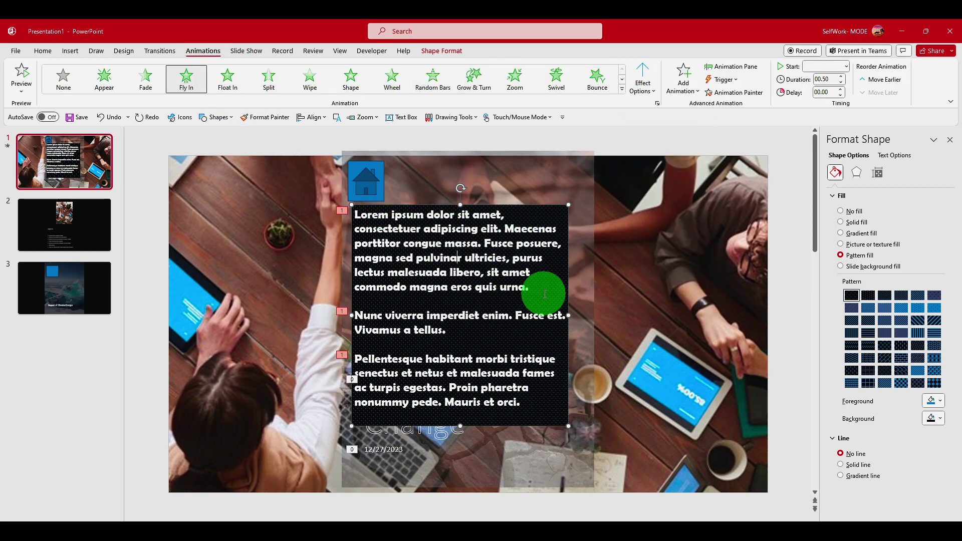
{"action": "left_click", "coordinate": [22, 74]}
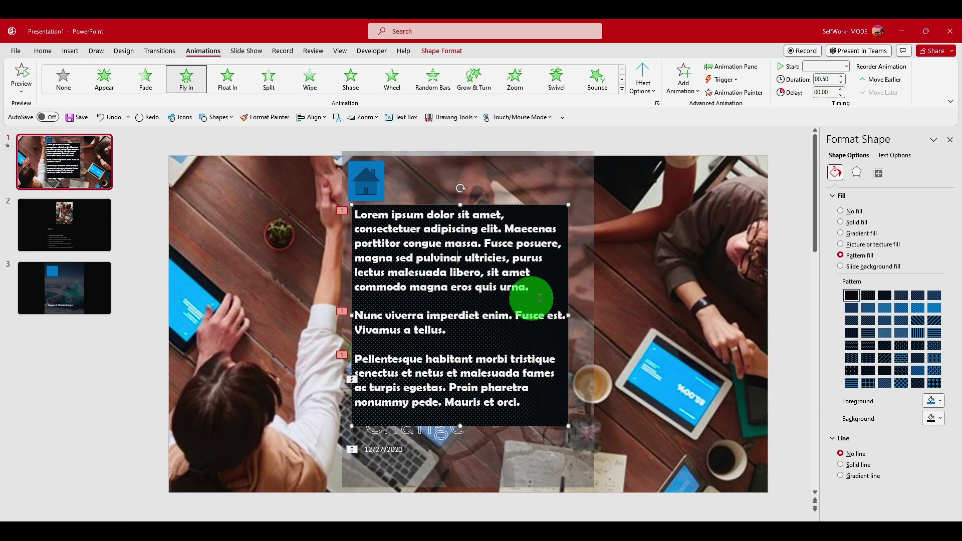
{"action": "left_click", "coordinate": [642, 84]}
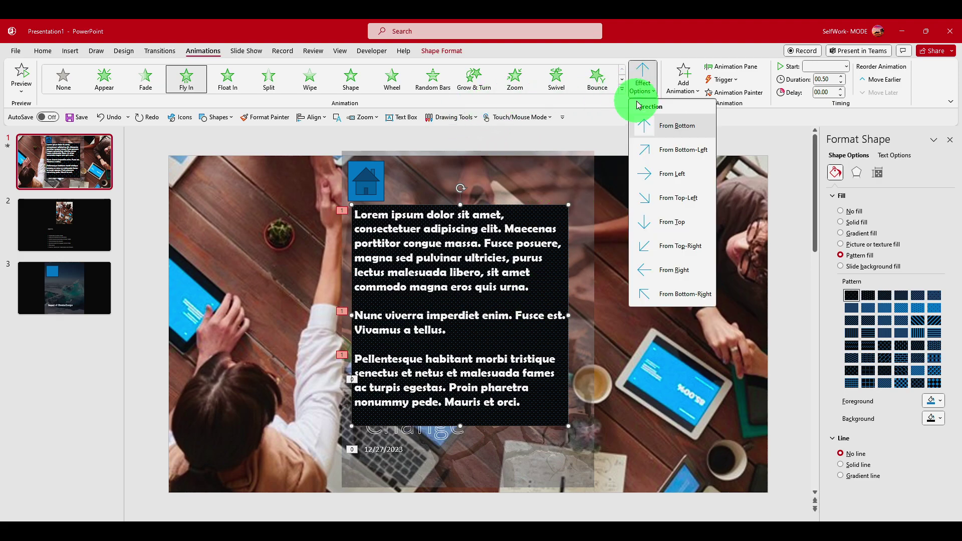
{"action": "left_click", "coordinate": [657, 221]}
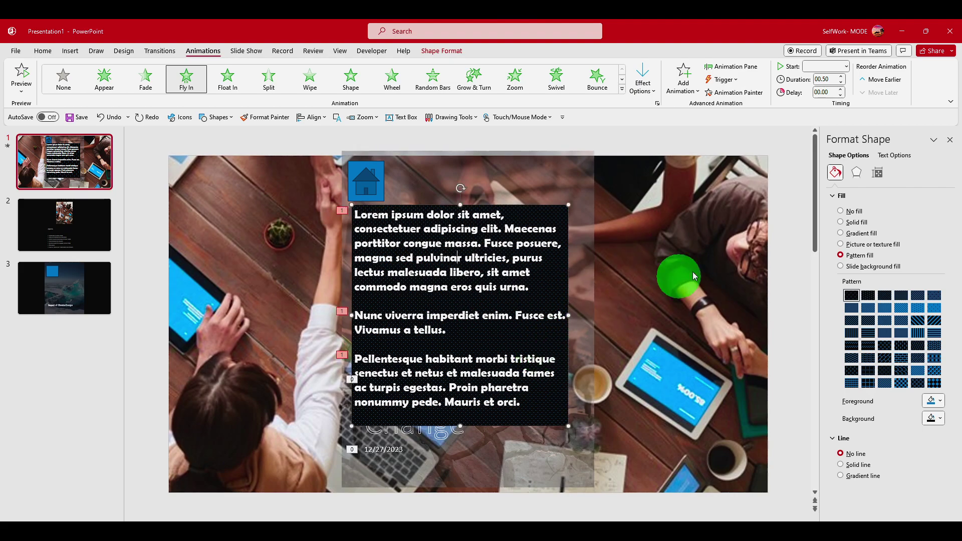
Open the Animation Pane and play all of the slide's animations.
{"action": "left_click", "coordinate": [722, 68]}
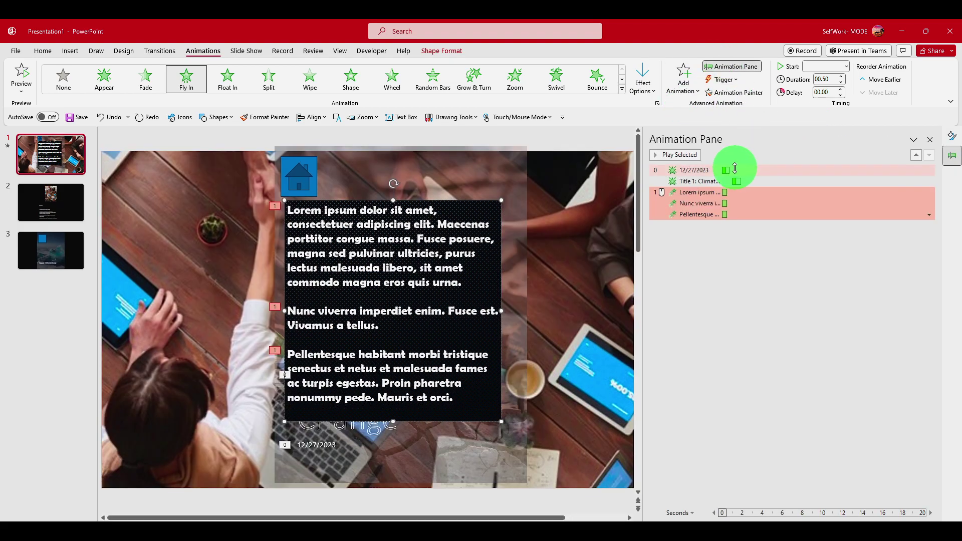
{"action": "left_click", "coordinate": [693, 236]}
{"action": "left_click", "coordinate": [693, 210]}
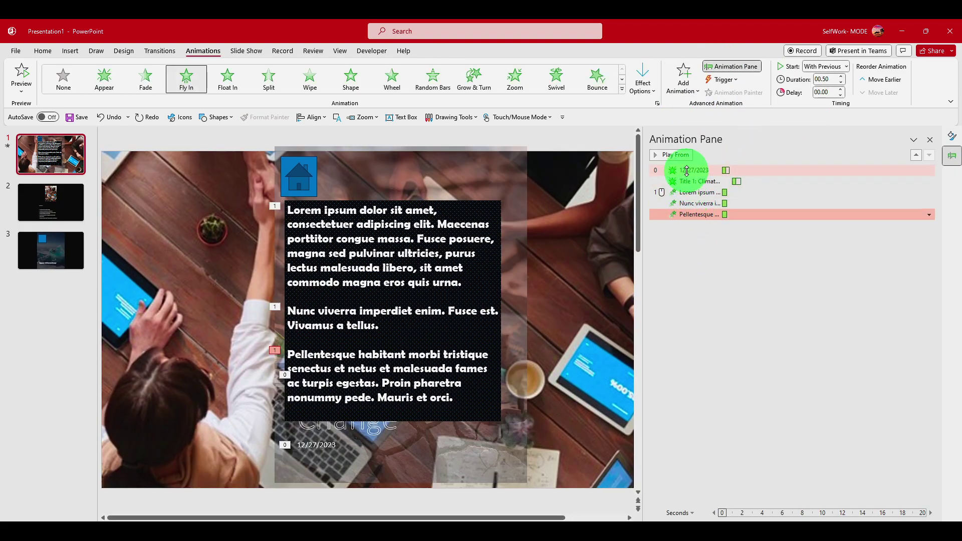
{"action": "left_click", "coordinate": [697, 272]}
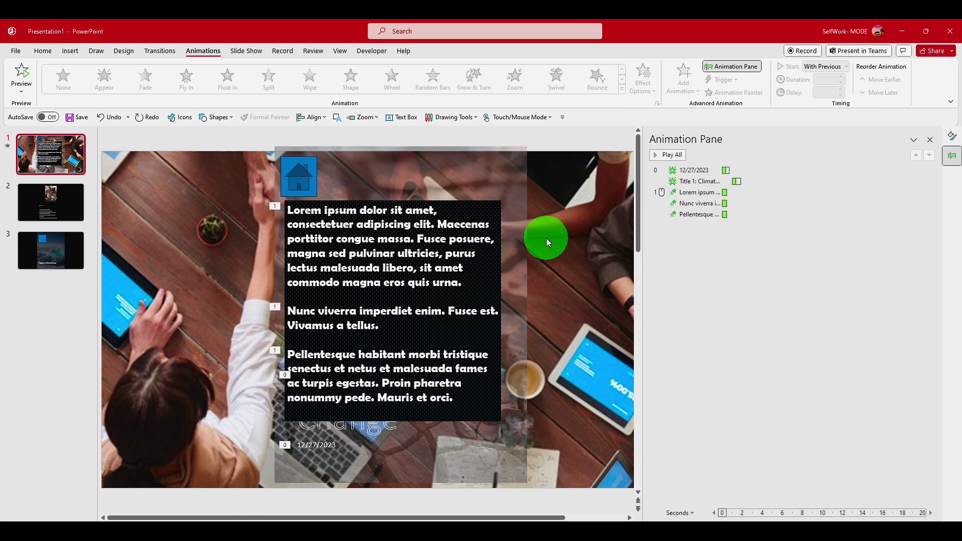
{"action": "left_click", "coordinate": [669, 155]}
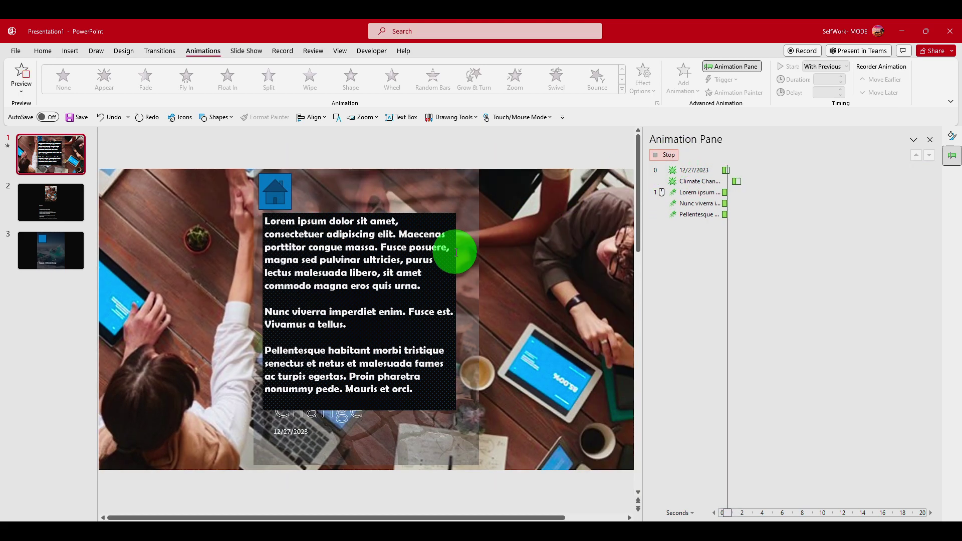
{"action": "left_click", "coordinate": [665, 154]}
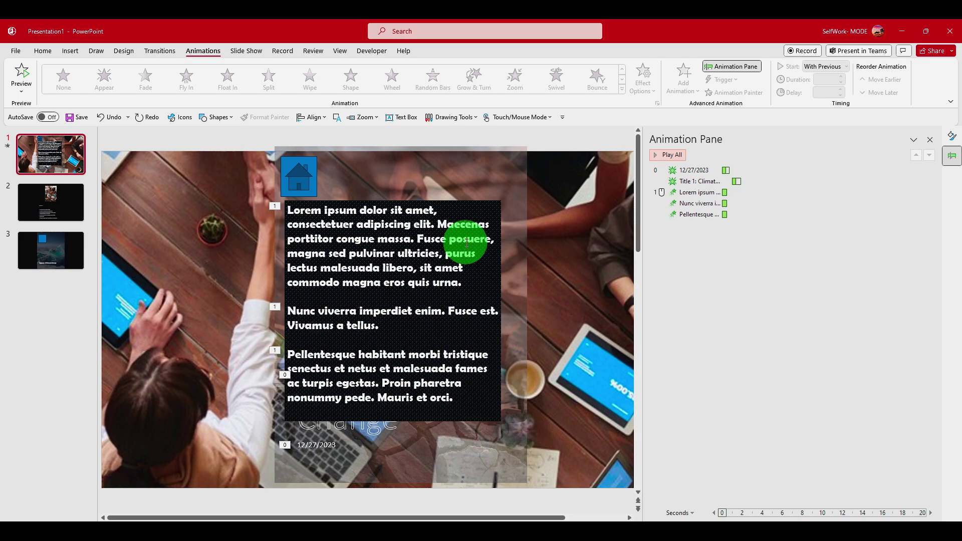
Move the three text box animations above the date and title animations and replay.
{"action": "left_click", "coordinate": [679, 181]}
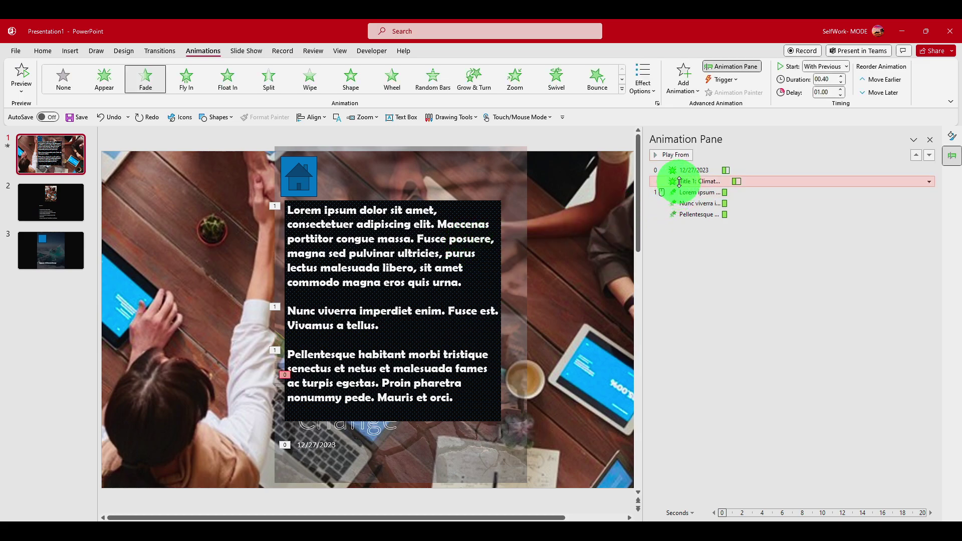
{"action": "left_click", "coordinate": [406, 216]}
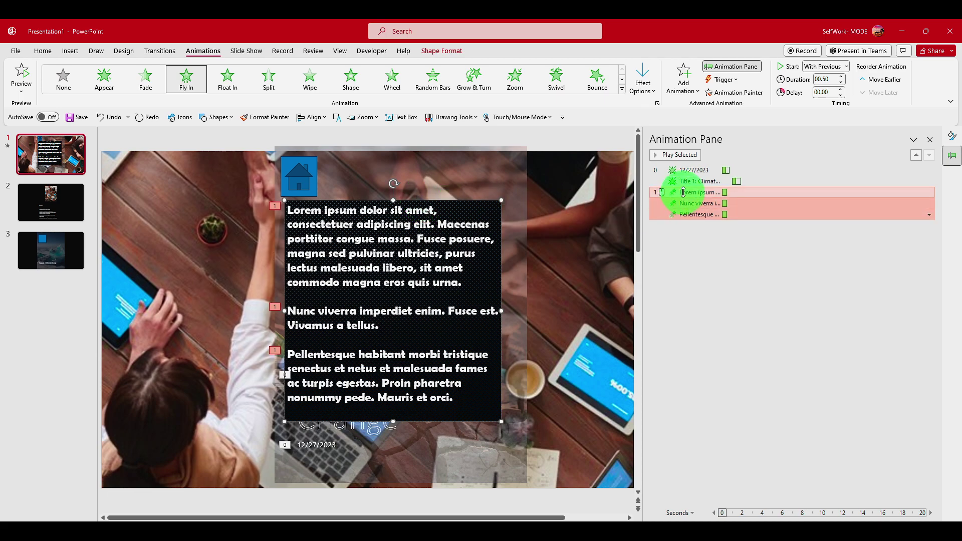
{"action": "left_click_drag", "start_coordinate": [682, 170], "coordinate": [680, 165]}
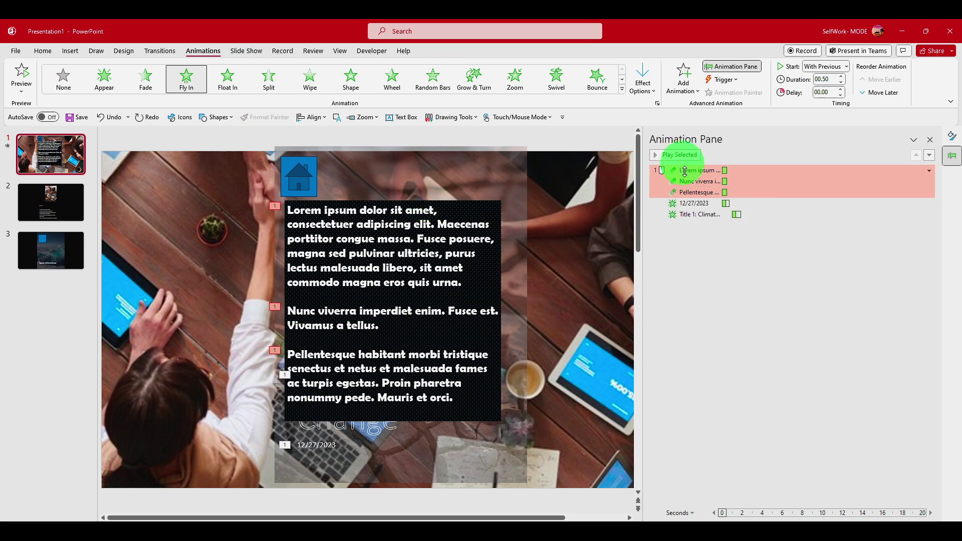
{"action": "left_click", "coordinate": [674, 155]}
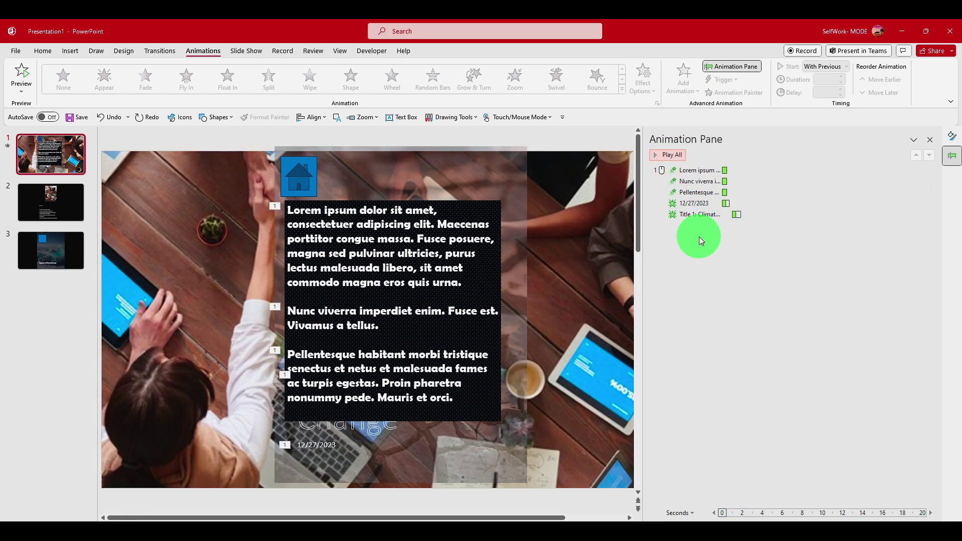
Delete the Pellentesque and title animations, leaving Lorem ipsum and Nunc viverra.
{"action": "left_click", "coordinate": [692, 194]}
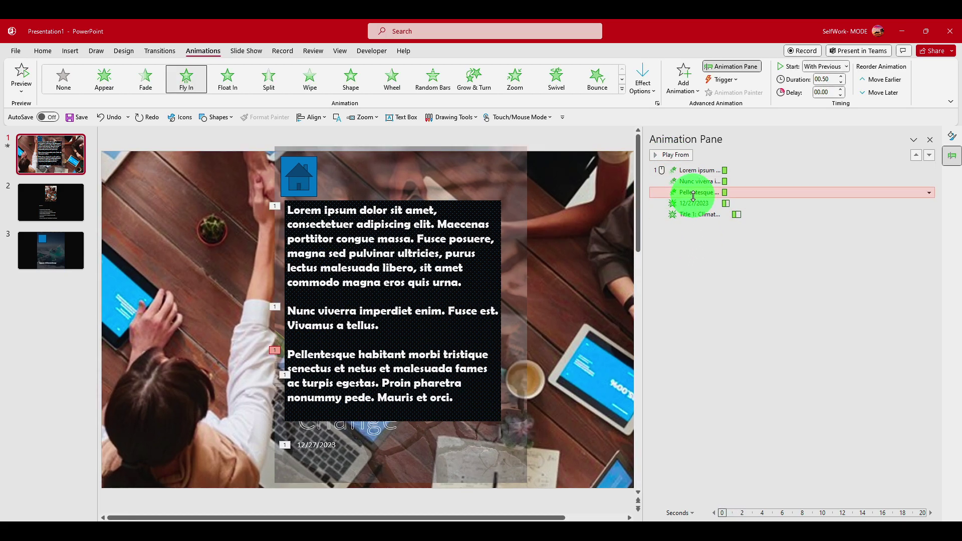
{"action": "key", "text": "Delete"}
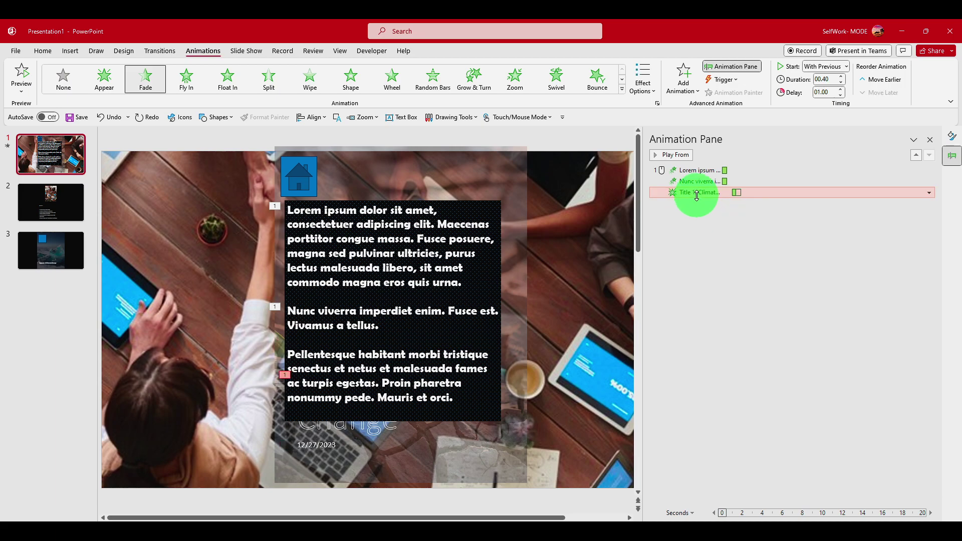
{"action": "right_click", "coordinate": [697, 196]}
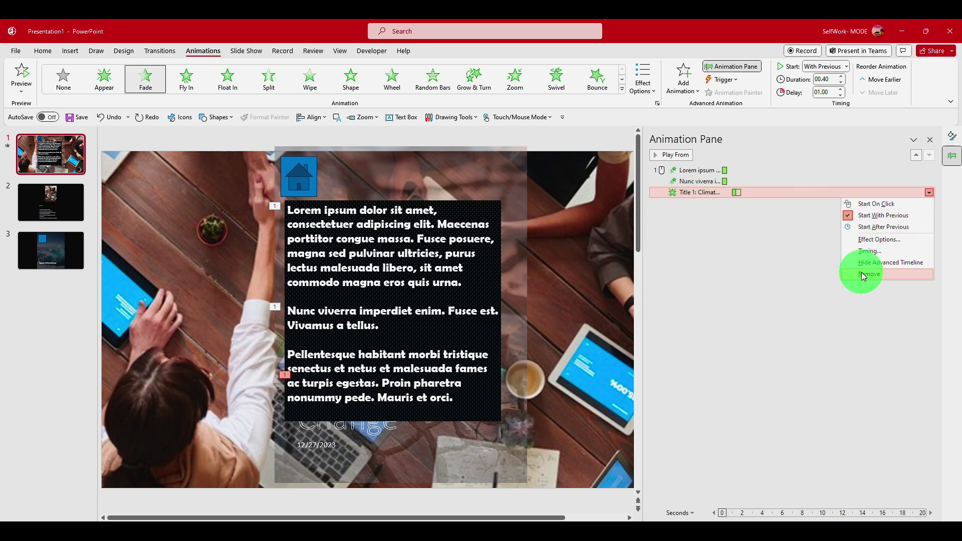
{"action": "left_click", "coordinate": [686, 208]}
{"action": "left_click", "coordinate": [687, 195]}
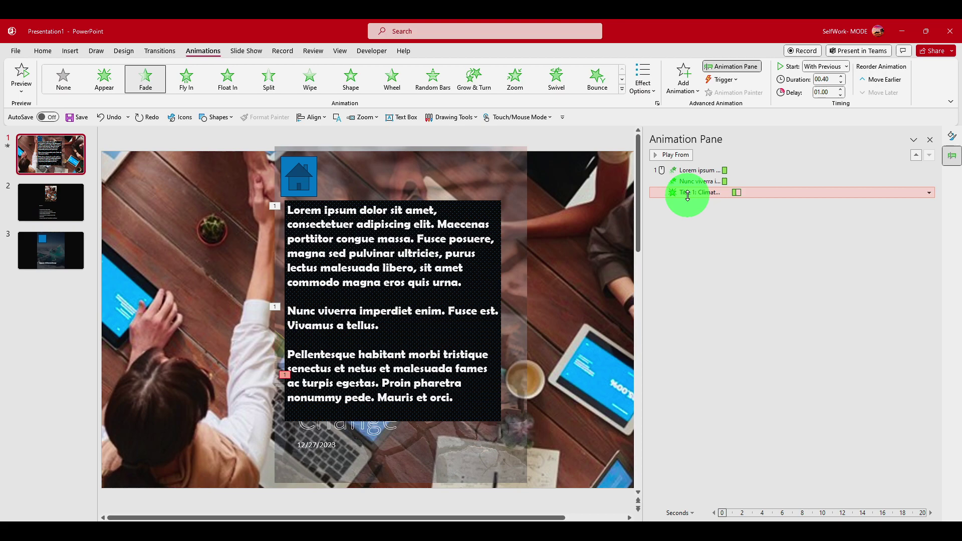
{"action": "key", "text": "Delete"}
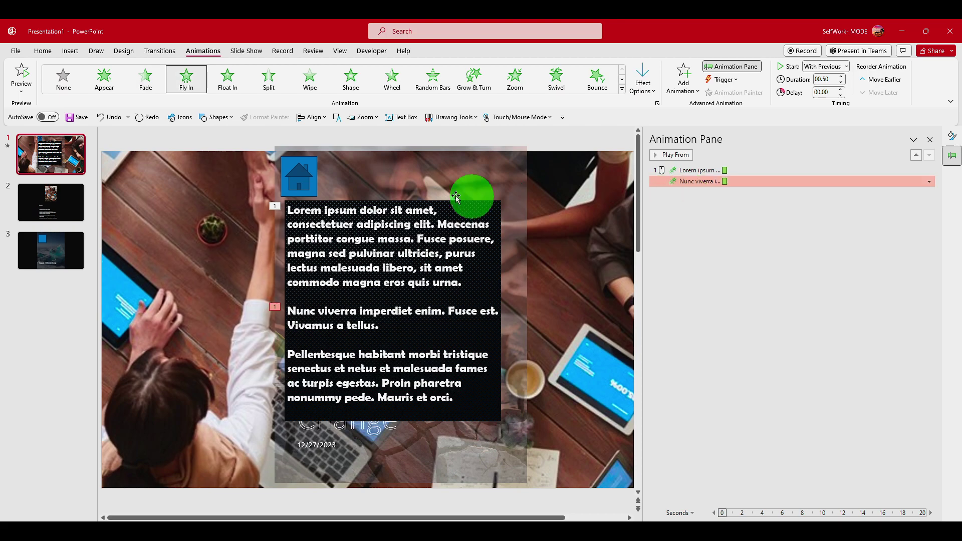
{"action": "left_click", "coordinate": [333, 422]}
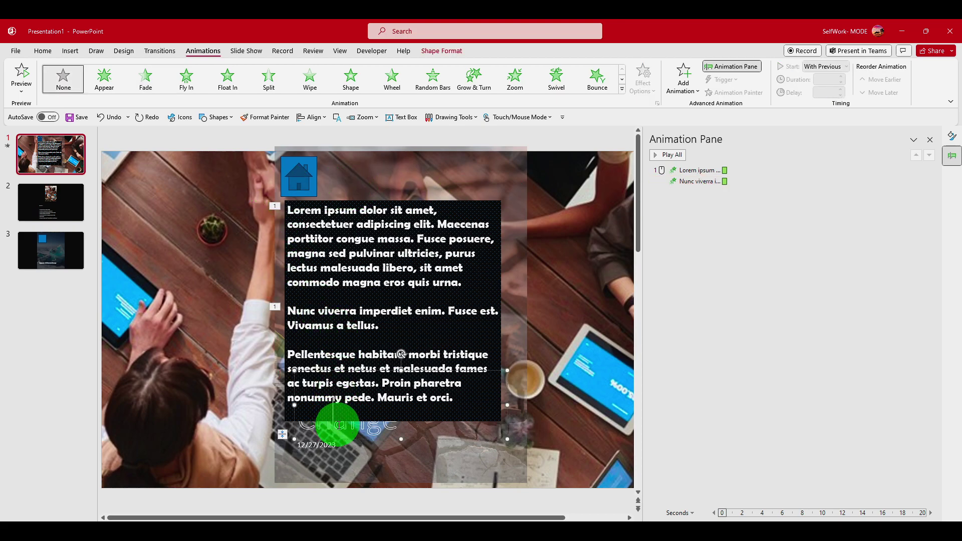
Undo an accidental move of the title text box and reselect the background photo.
{"action": "left_click_drag", "start_coordinate": [485, 370], "coordinate": [305, 434]}
{"action": "key", "text": "ctrl+z"}
{"action": "left_click", "coordinate": [305, 434]}
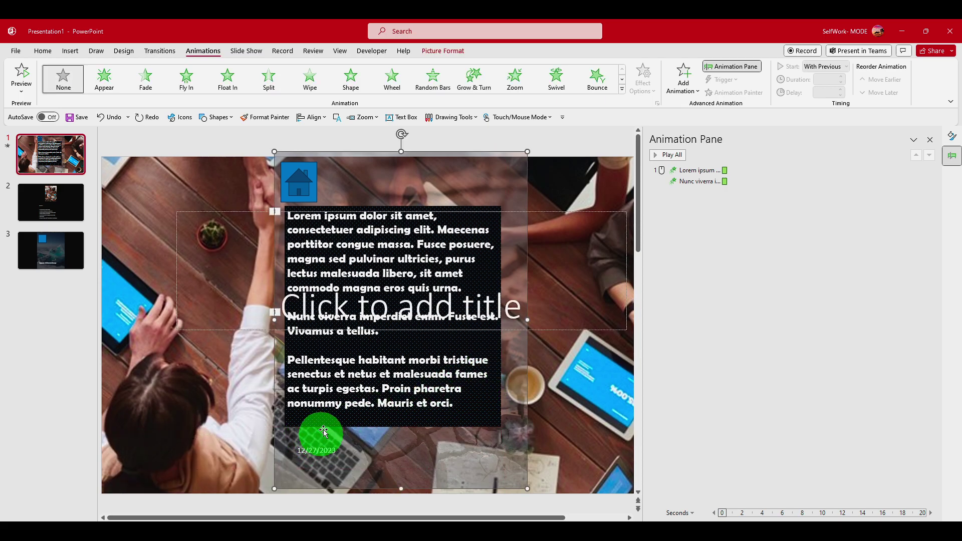
{"action": "left_click", "coordinate": [514, 215]}
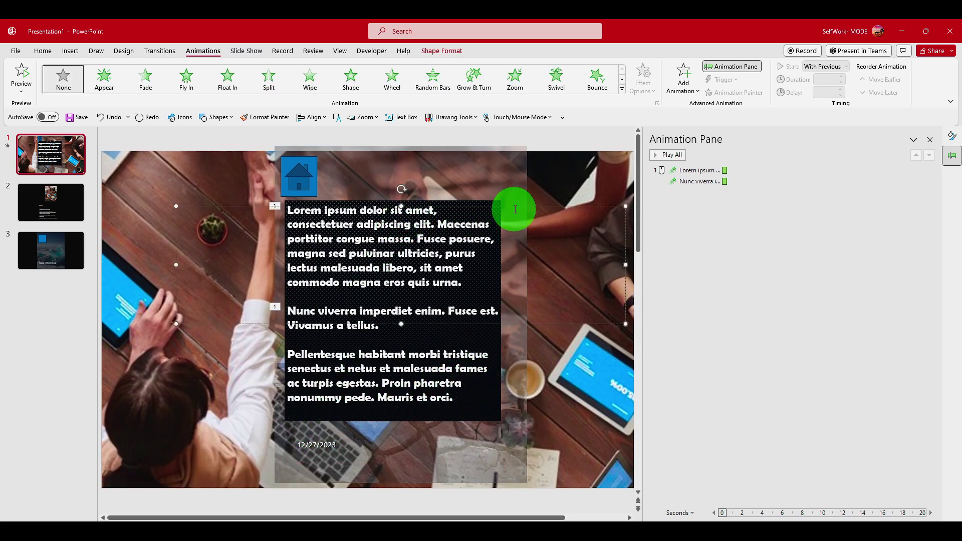
{"action": "left_click", "coordinate": [515, 206]}
{"action": "left_click", "coordinate": [531, 201]}
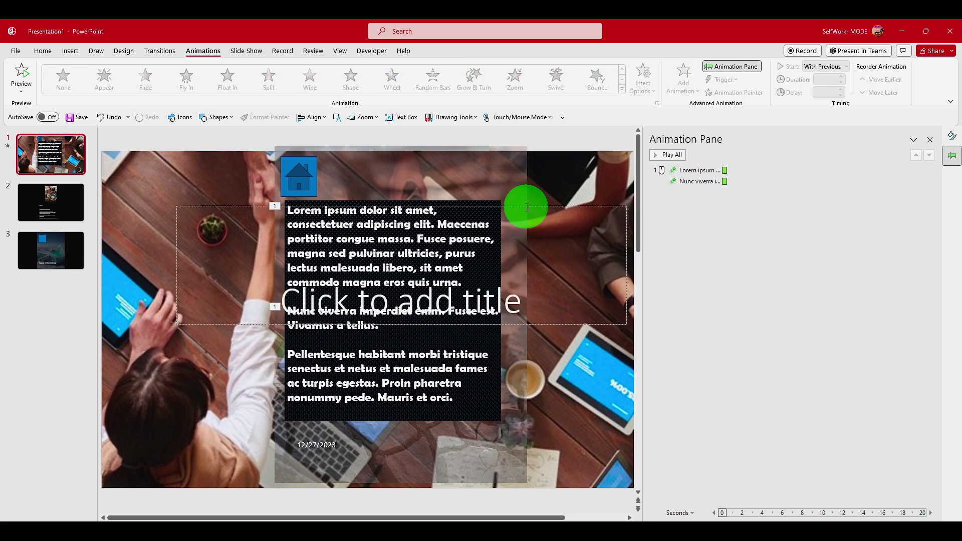
{"action": "left_click", "coordinate": [521, 205]}
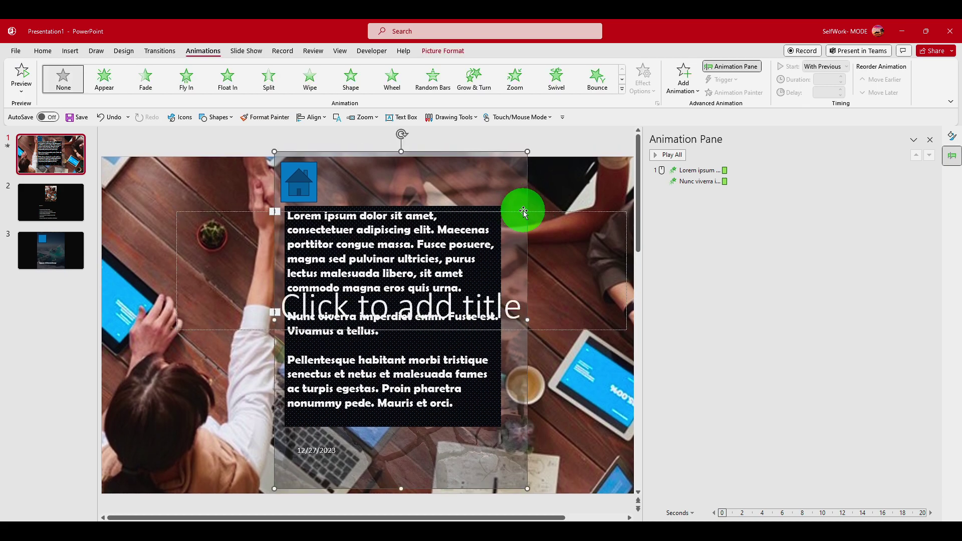
Delete the date, title and subtitle placeholders from the slide.
{"action": "left_click", "coordinate": [323, 444]}
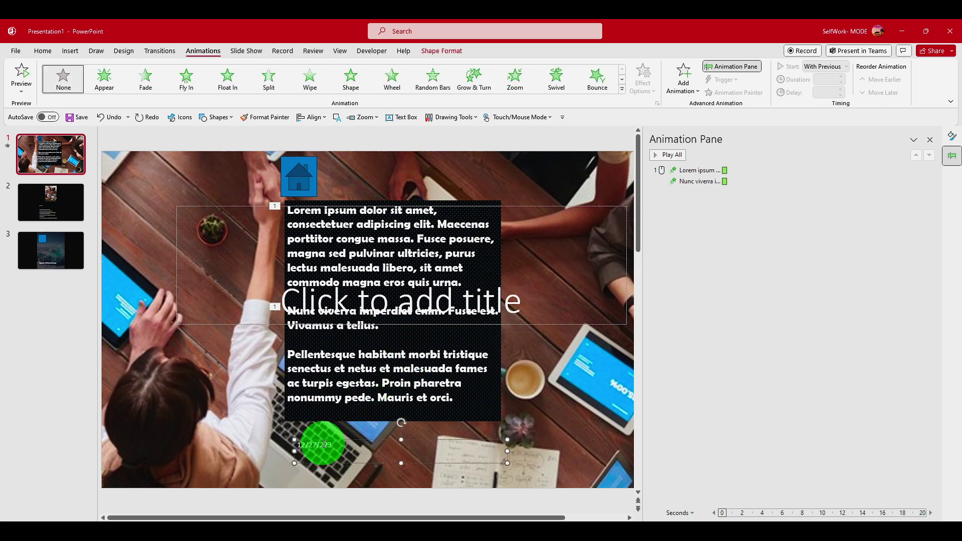
{"action": "key", "text": "Delete"}
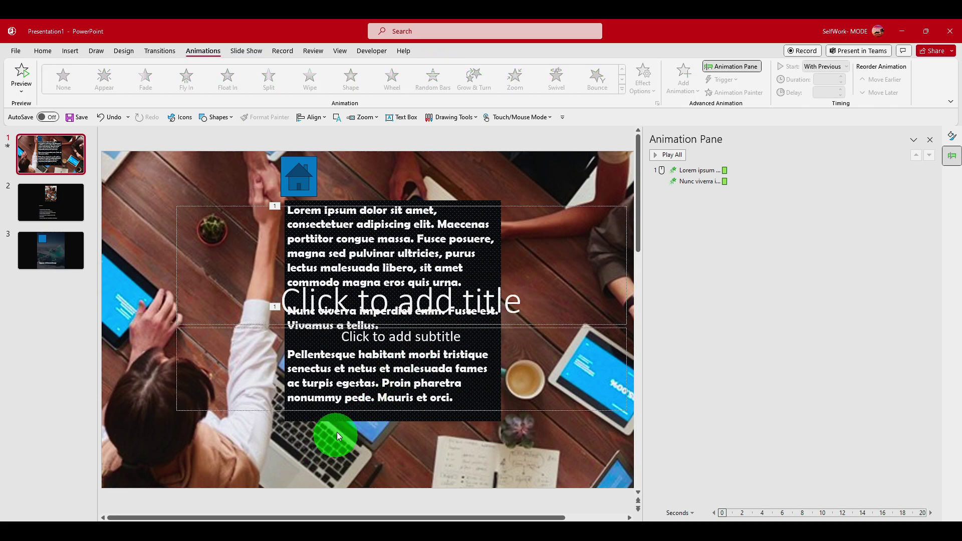
{"action": "left_click", "coordinate": [507, 204]}
{"action": "key", "text": "Delete"}
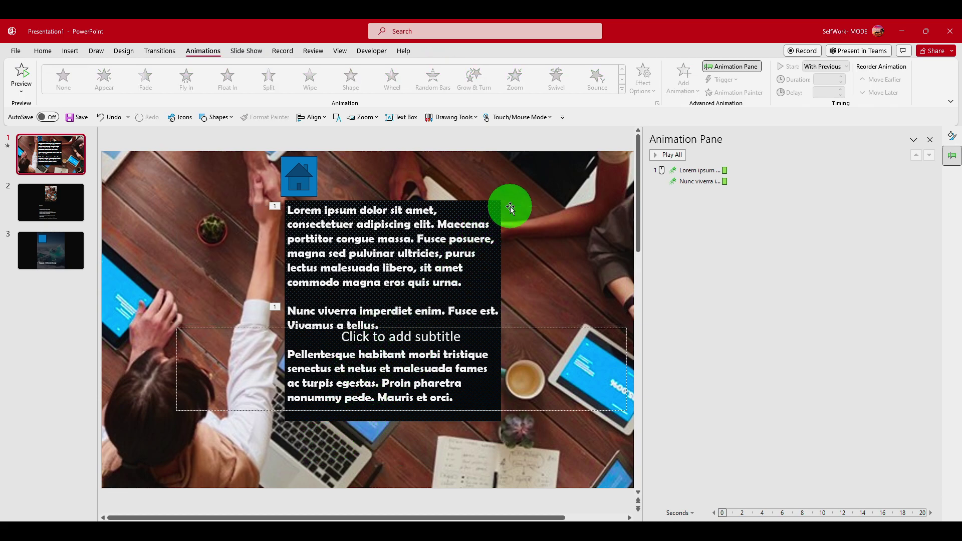
{"action": "left_click", "coordinate": [524, 330]}
{"action": "key", "text": "Delete"}
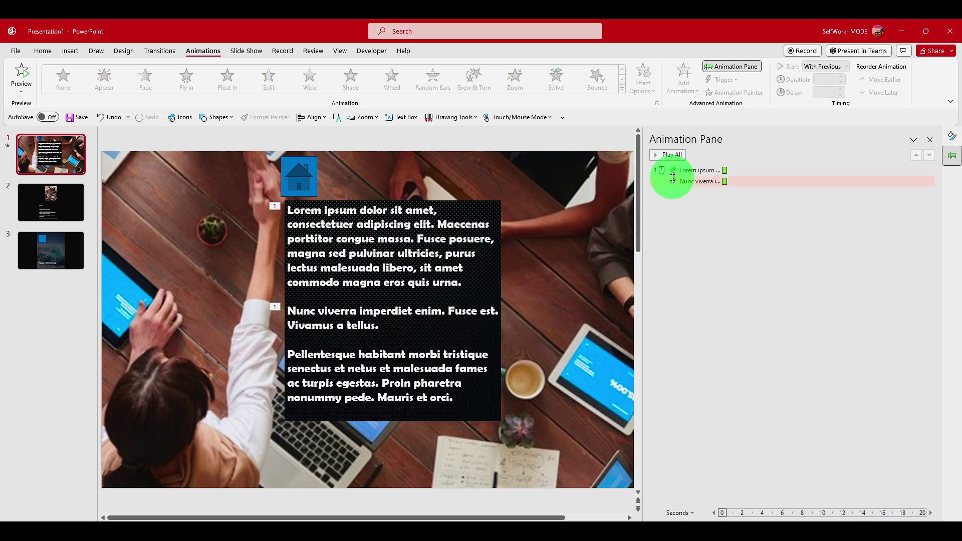
Select the dark text box and keep its Fly In entering From Top.
{"action": "left_click", "coordinate": [352, 212]}
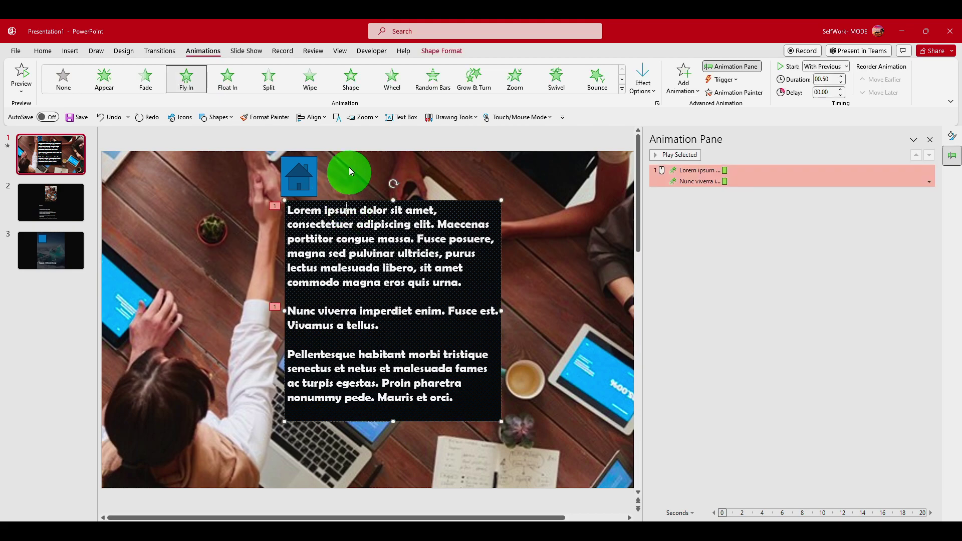
{"action": "left_click", "coordinate": [639, 88]}
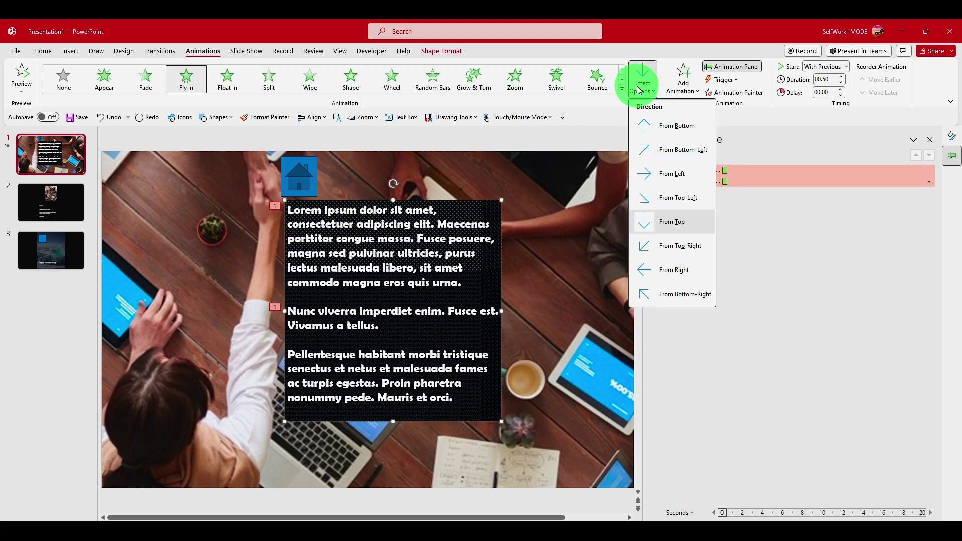
{"action": "left_click", "coordinate": [639, 88]}
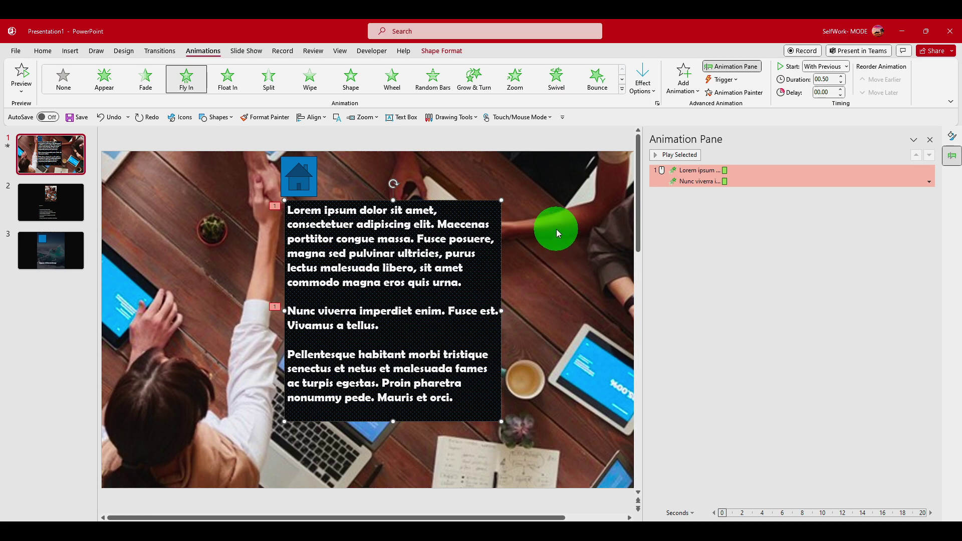
Add a Fly Out exit toward the top and preview the text box animations.
{"action": "left_click", "coordinate": [679, 89]}
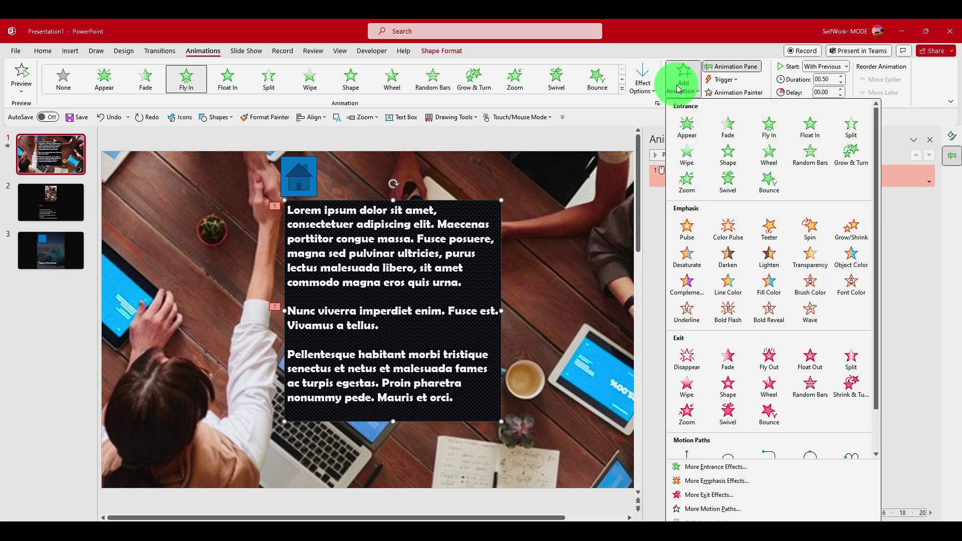
{"action": "left_click", "coordinate": [767, 358]}
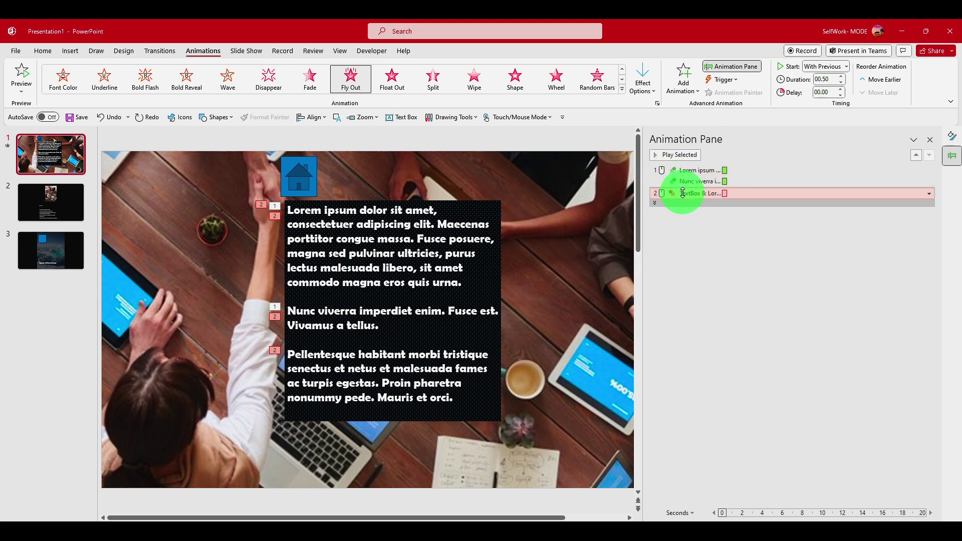
{"action": "left_click", "coordinate": [682, 85]}
{"action": "left_click", "coordinate": [644, 81]}
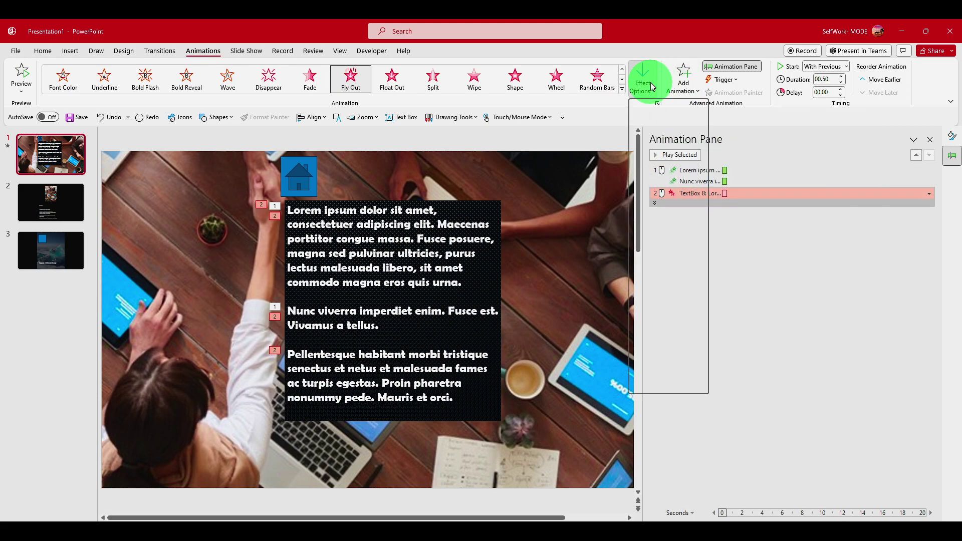
{"action": "left_click", "coordinate": [644, 81]}
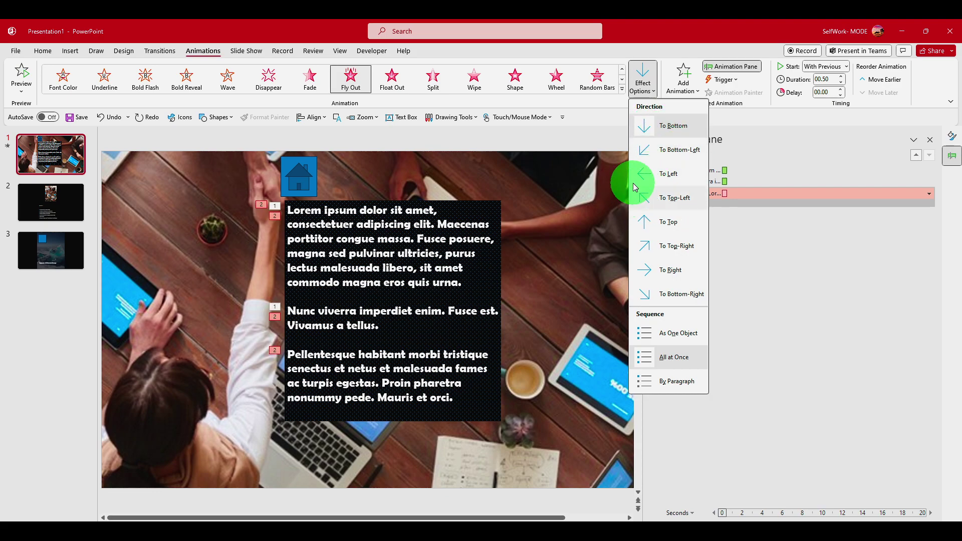
{"action": "left_click", "coordinate": [693, 228]}
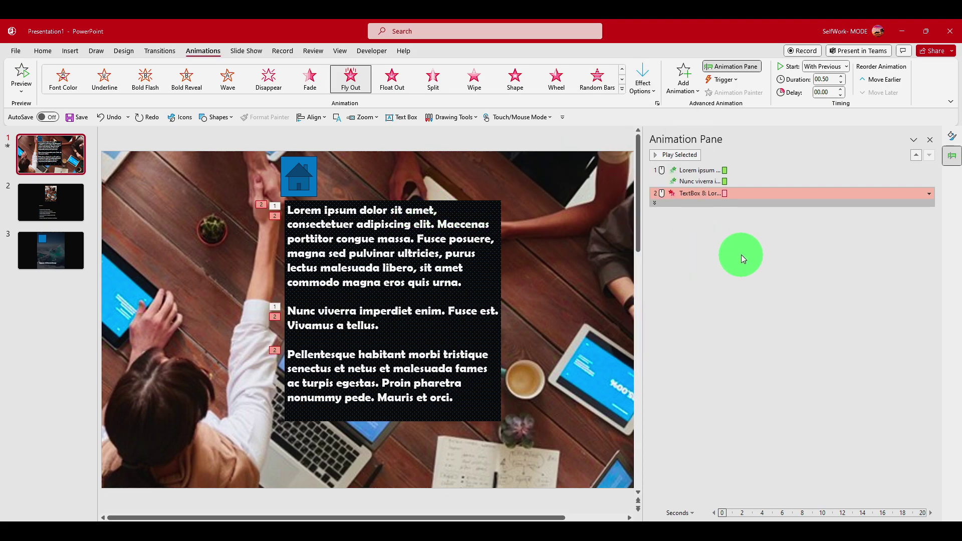
{"action": "left_click", "coordinate": [670, 155]}
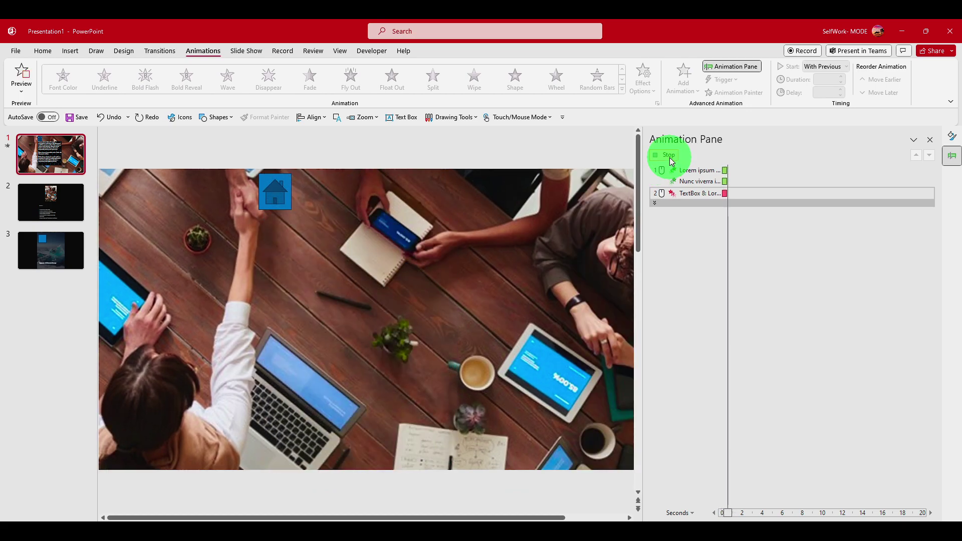
Set the text box animations to start On Click and preview them.
{"action": "left_click", "coordinate": [436, 257]}
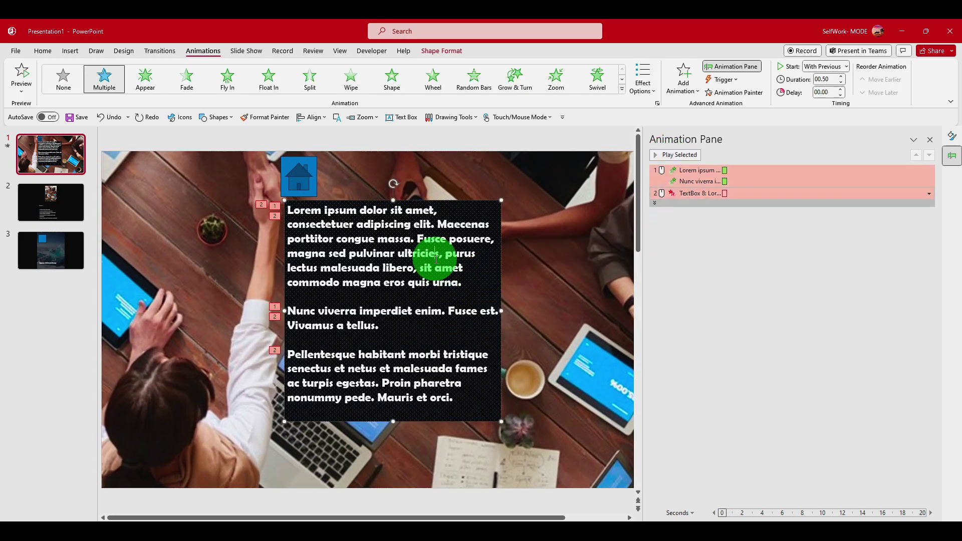
{"action": "left_click", "coordinate": [361, 239]}
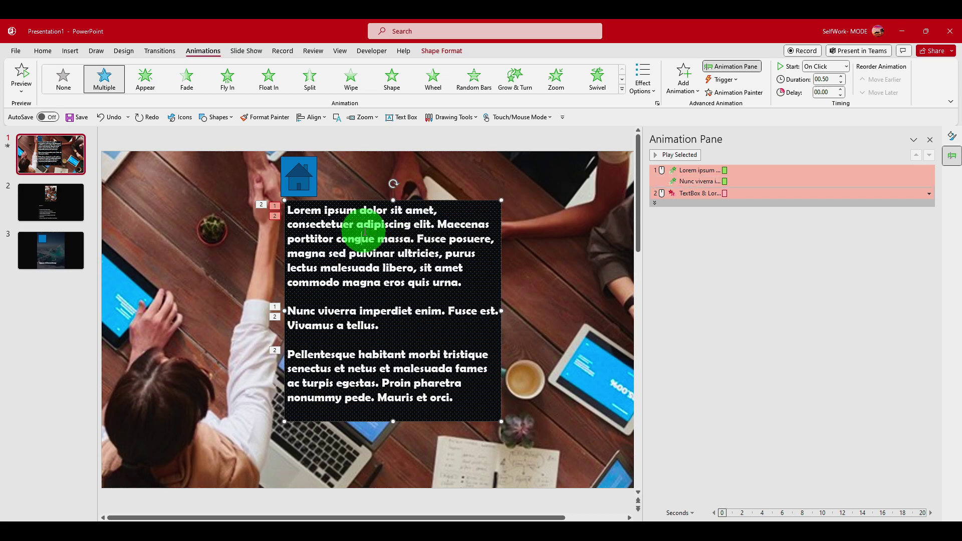
{"action": "left_click", "coordinate": [664, 159]}
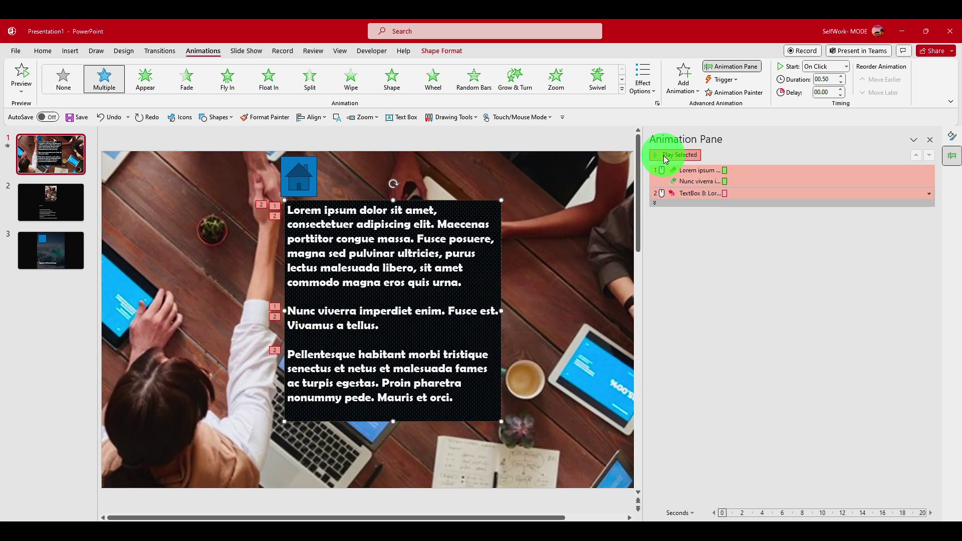
{"action": "left_click", "coordinate": [665, 159]}
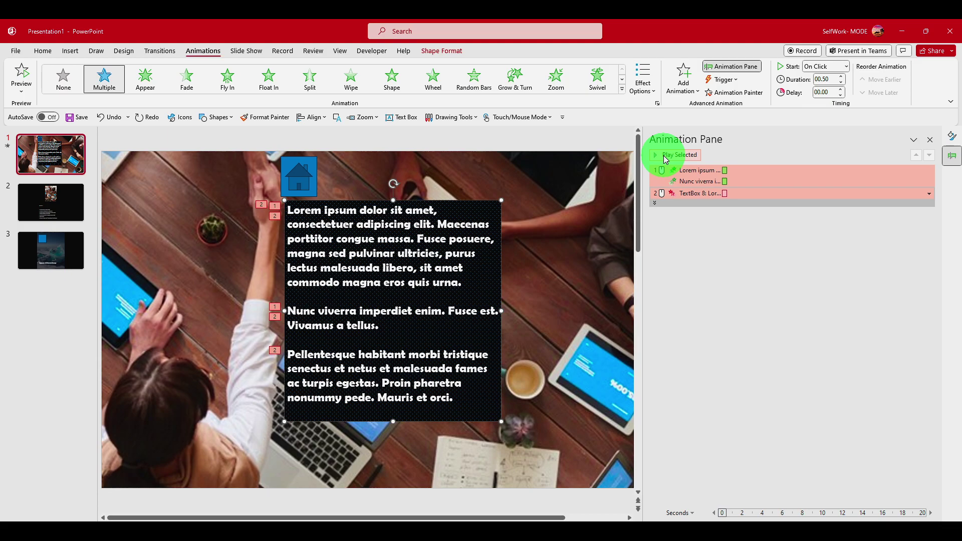
Remove the Lorem ipsum and Nunc viverra paragraph animations.
{"action": "left_click", "coordinate": [690, 171]}
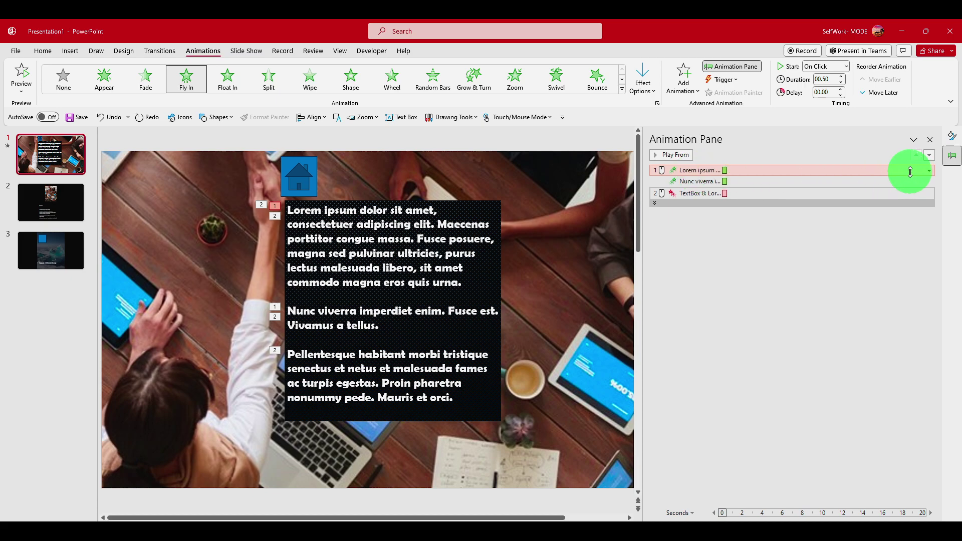
{"action": "left_click", "coordinate": [928, 171]}
{"action": "left_click", "coordinate": [868, 252]}
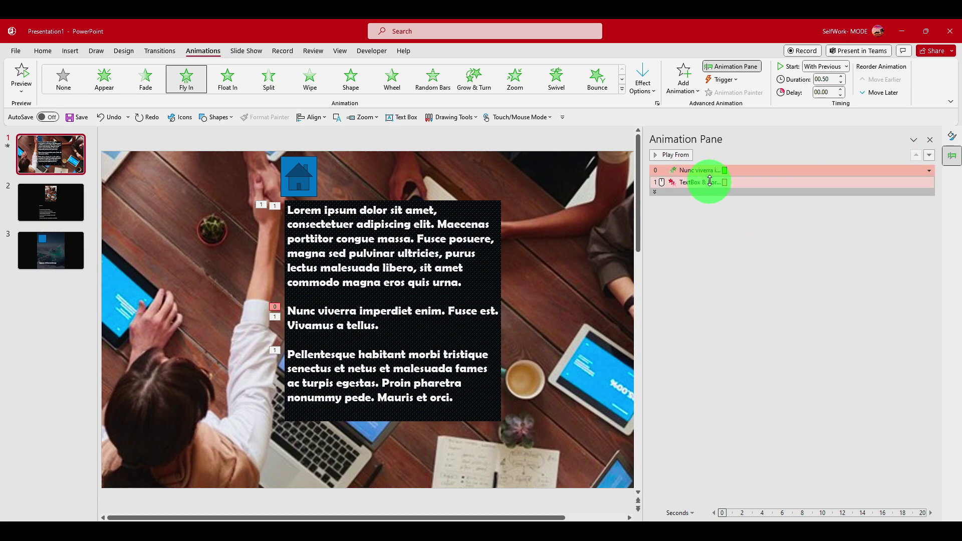
{"action": "left_click", "coordinate": [858, 253]}
Apply Fly In to the whole text box and preview the entrance.
{"action": "left_click", "coordinate": [449, 239]}
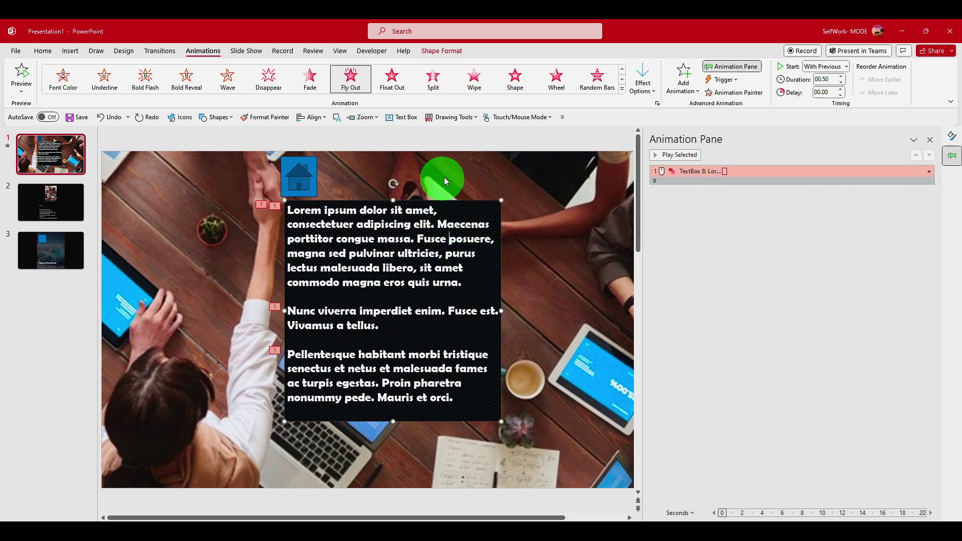
{"action": "left_click", "coordinate": [622, 90]}
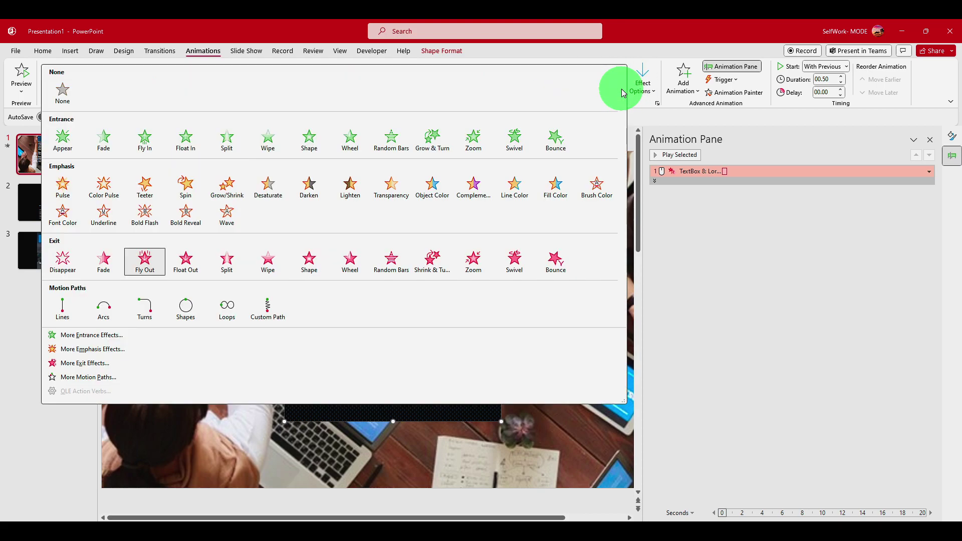
{"action": "left_click", "coordinate": [145, 139]}
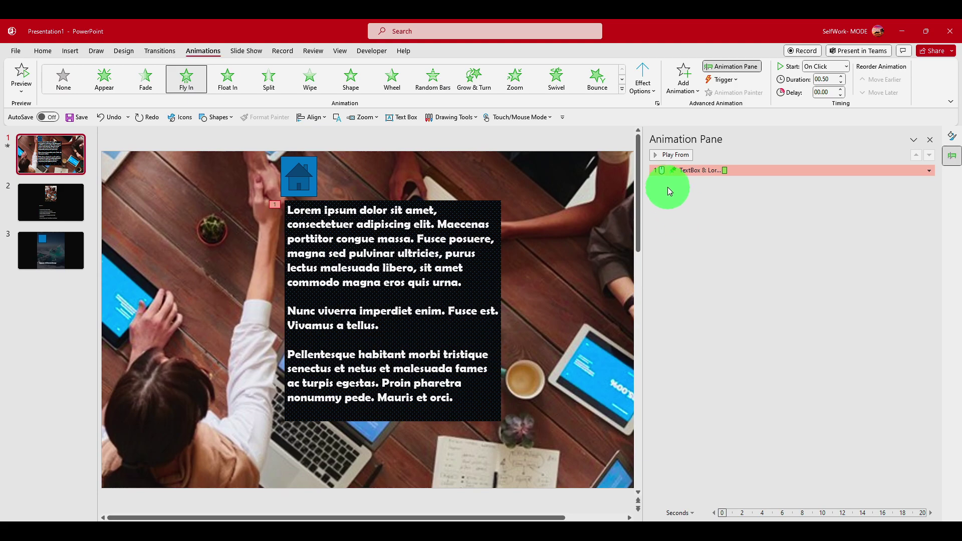
{"action": "left_click", "coordinate": [671, 156]}
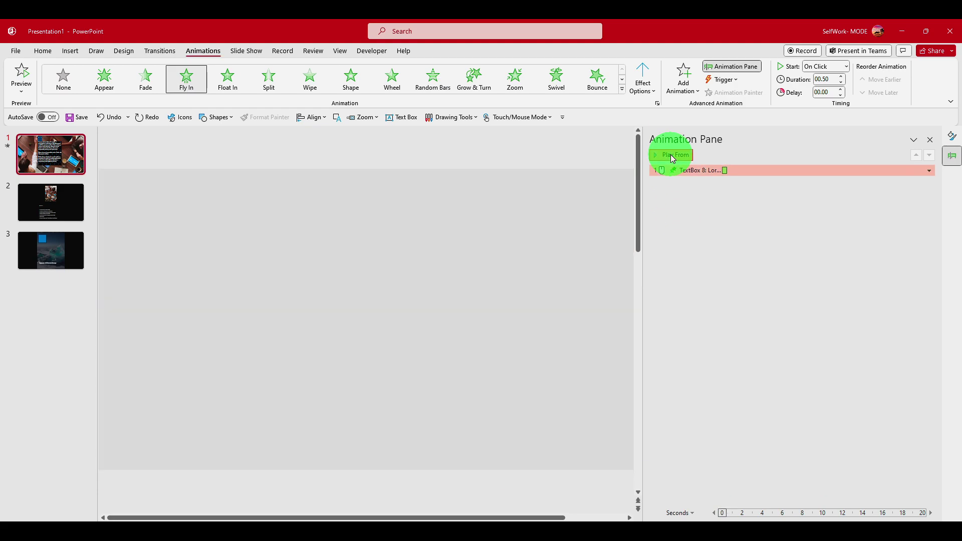
{"action": "left_click", "coordinate": [671, 155]}
{"action": "left_click", "coordinate": [683, 80]}
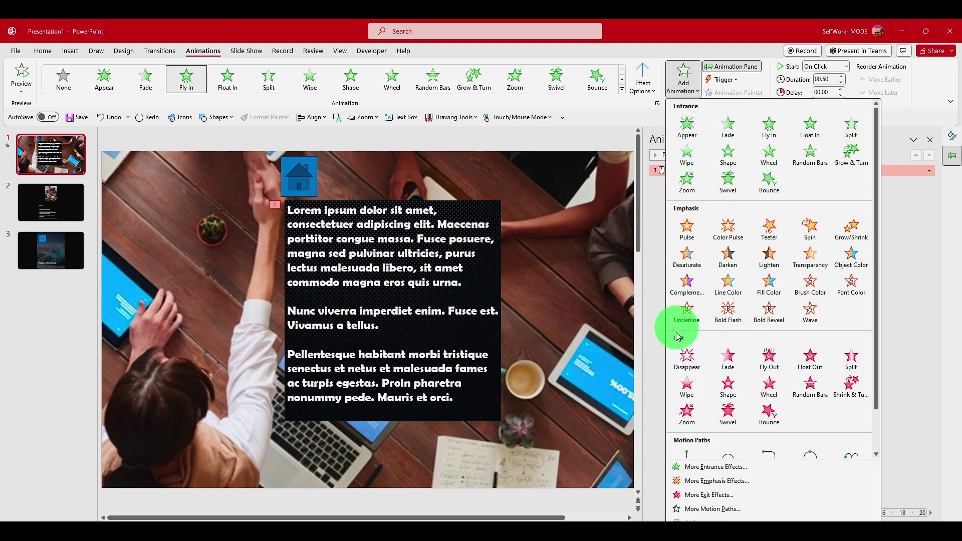
Add a Fly Out exit after the entrance and preview the sequence.
{"action": "left_click", "coordinate": [768, 360]}
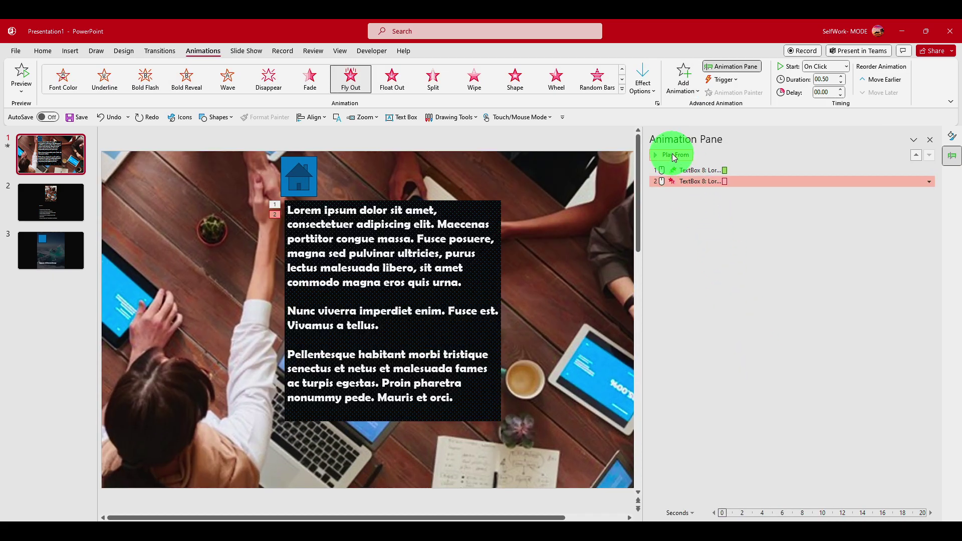
{"action": "left_click", "coordinate": [671, 155]}
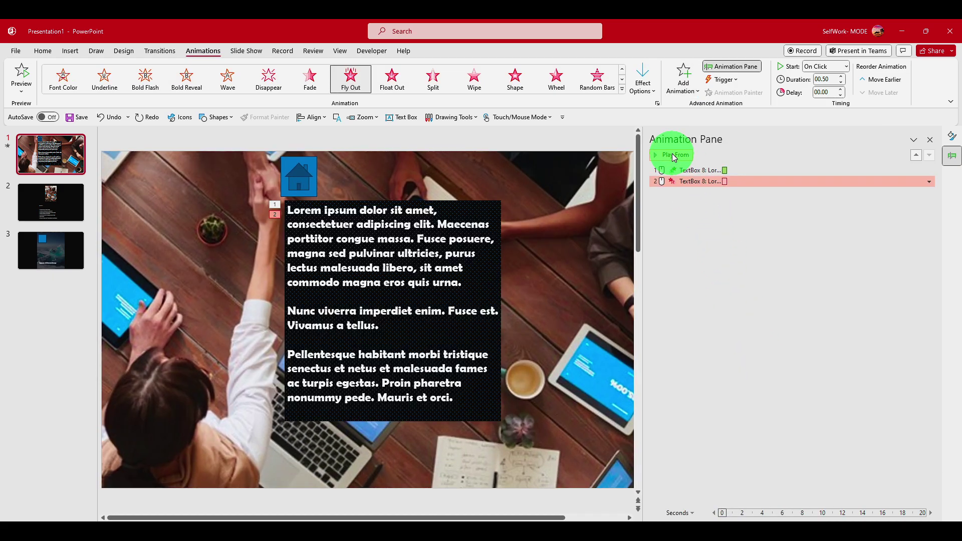
{"action": "left_click", "coordinate": [674, 156]}
{"action": "left_click", "coordinate": [684, 170]}
{"action": "left_click", "coordinate": [672, 155]}
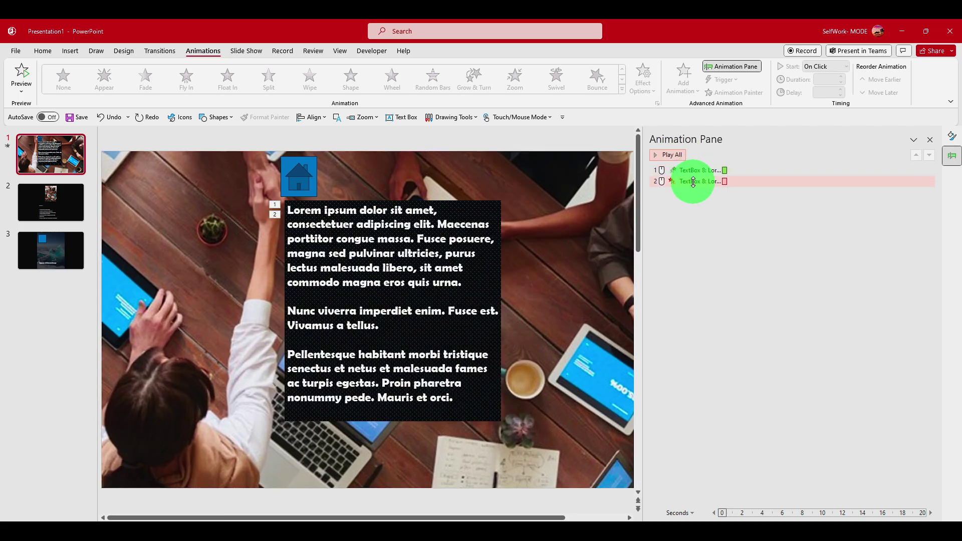
Set the Fly In entrance direction to From Top.
{"action": "left_click", "coordinate": [657, 104]}
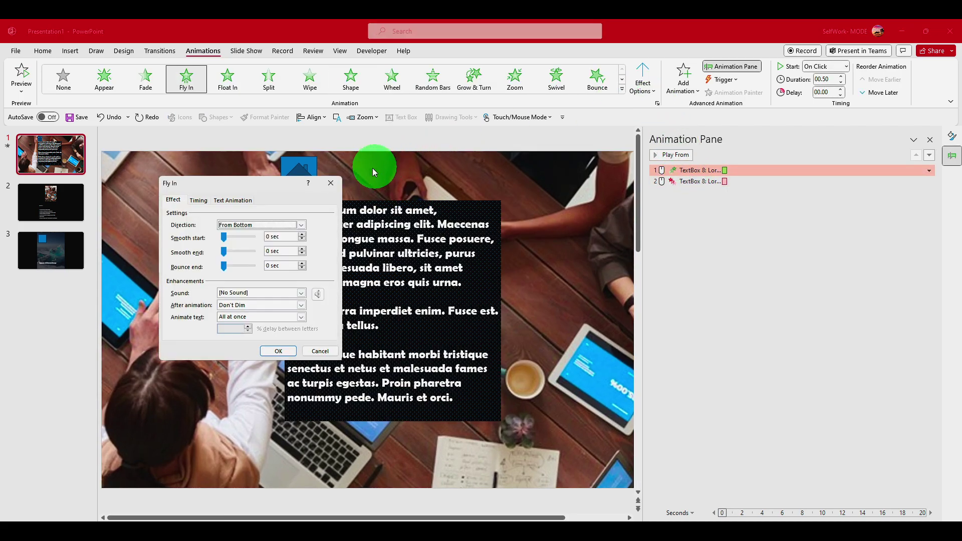
{"action": "key", "text": "Escape"}
{"action": "left_click", "coordinate": [644, 82]}
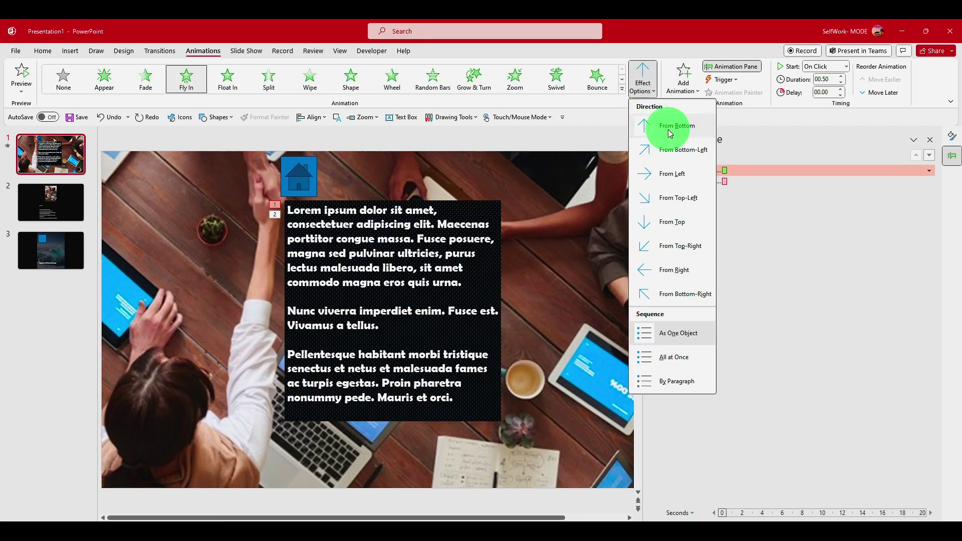
{"action": "left_click", "coordinate": [666, 222]}
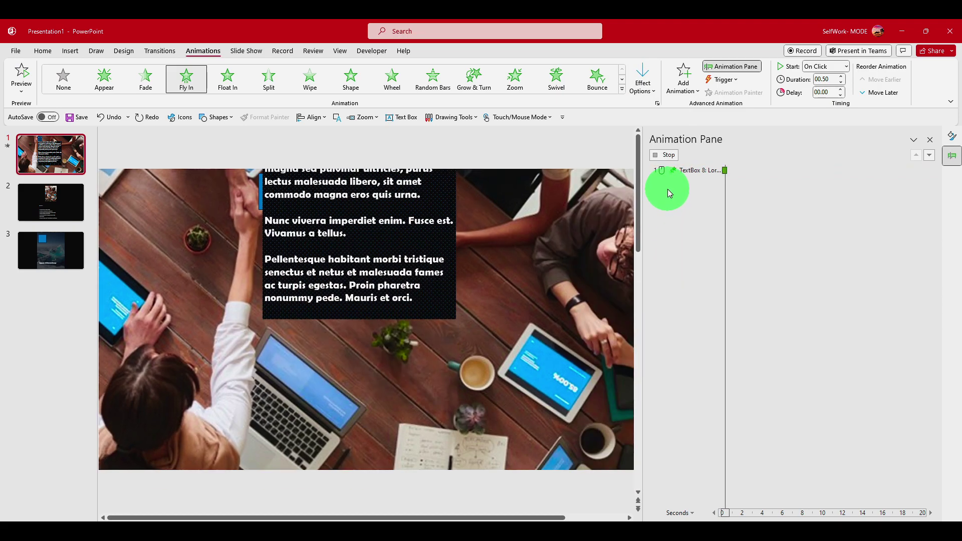
Set the Fly Out exit direction to To Bottom and preview the animations.
{"action": "left_click", "coordinate": [683, 181]}
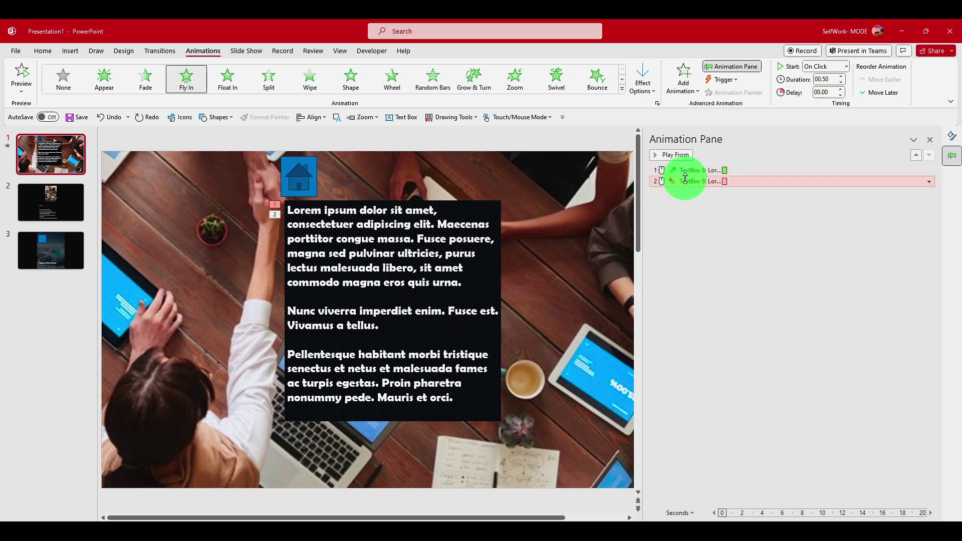
{"action": "left_click", "coordinate": [652, 93]}
{"action": "left_click", "coordinate": [669, 209]}
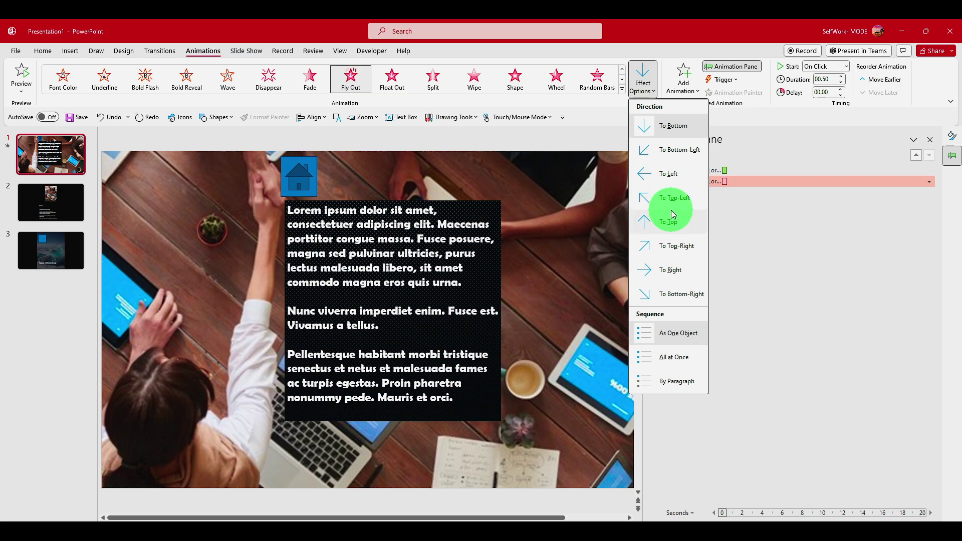
{"action": "left_click_drag", "start_coordinate": [673, 214], "coordinate": [677, 131]}
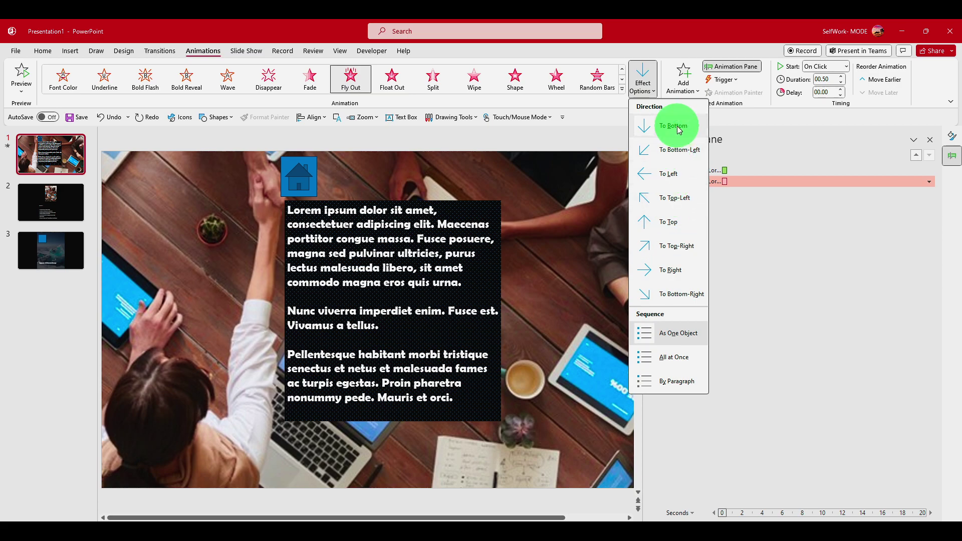
{"action": "left_click", "coordinate": [678, 128]}
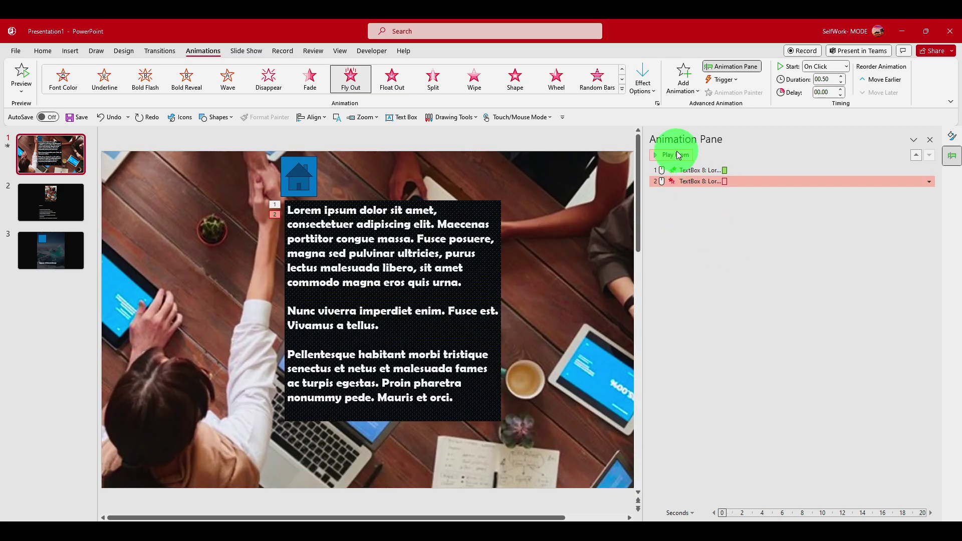
{"action": "left_click", "coordinate": [678, 154]}
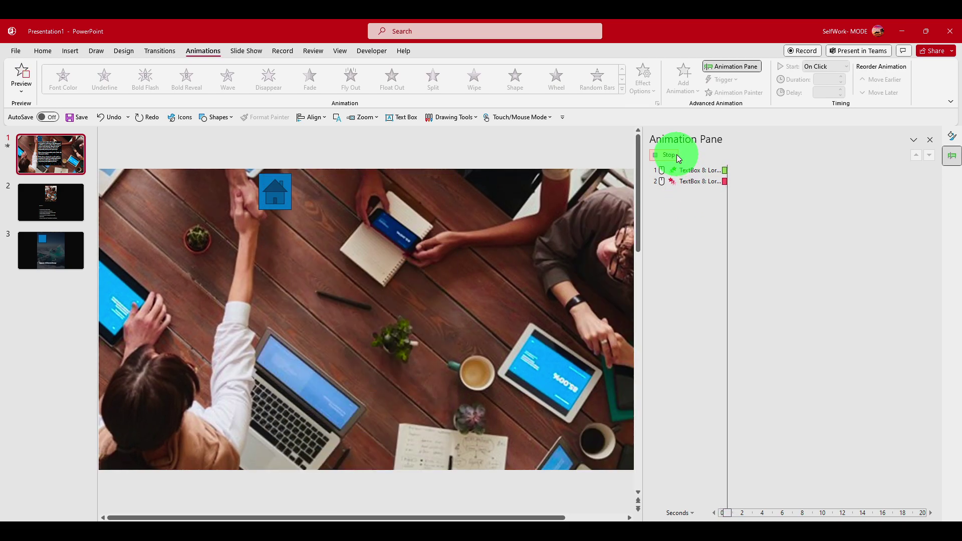
{"action": "left_click", "coordinate": [721, 171]}
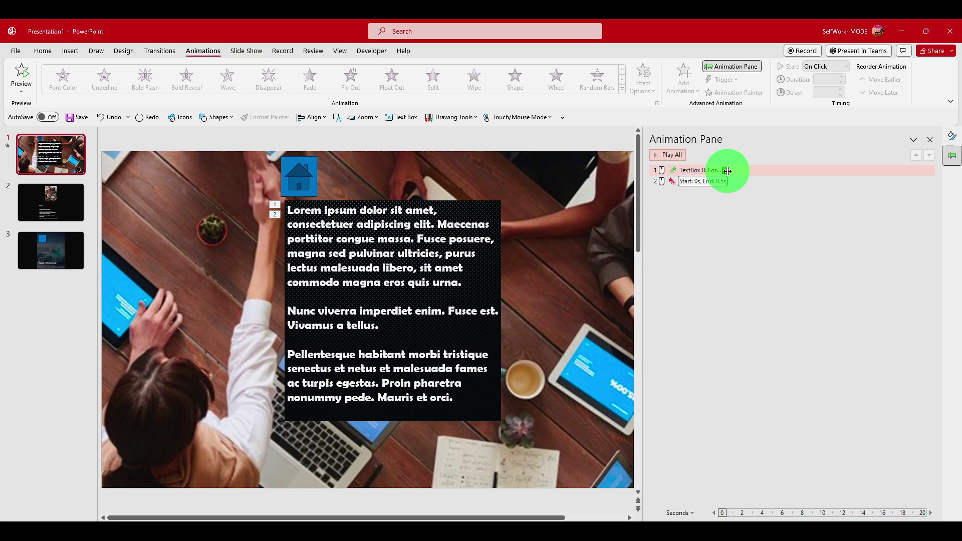
Stretch the Fly Out and Fly In timing bars to about 11.5 seconds and play all.
{"action": "left_click", "coordinate": [726, 171]}
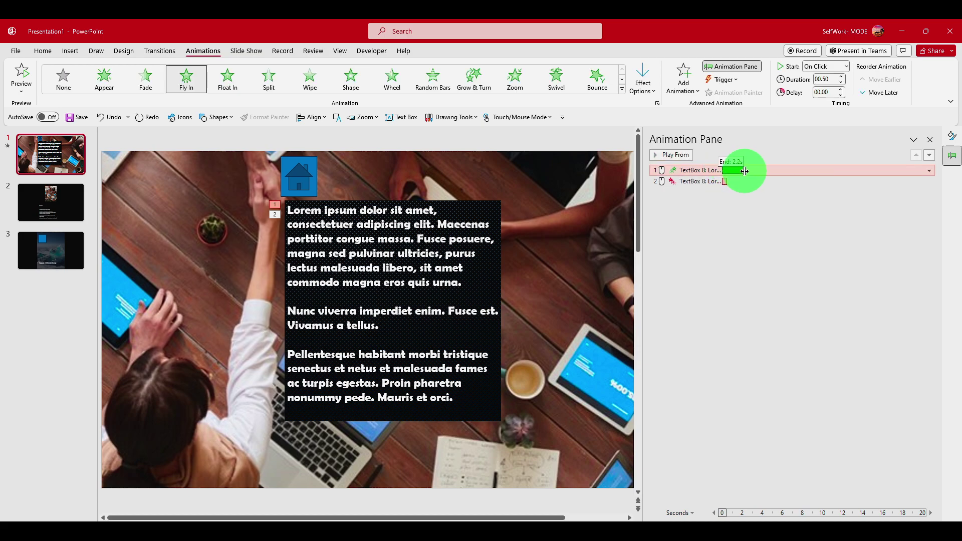
{"action": "left_click", "coordinate": [725, 182]}
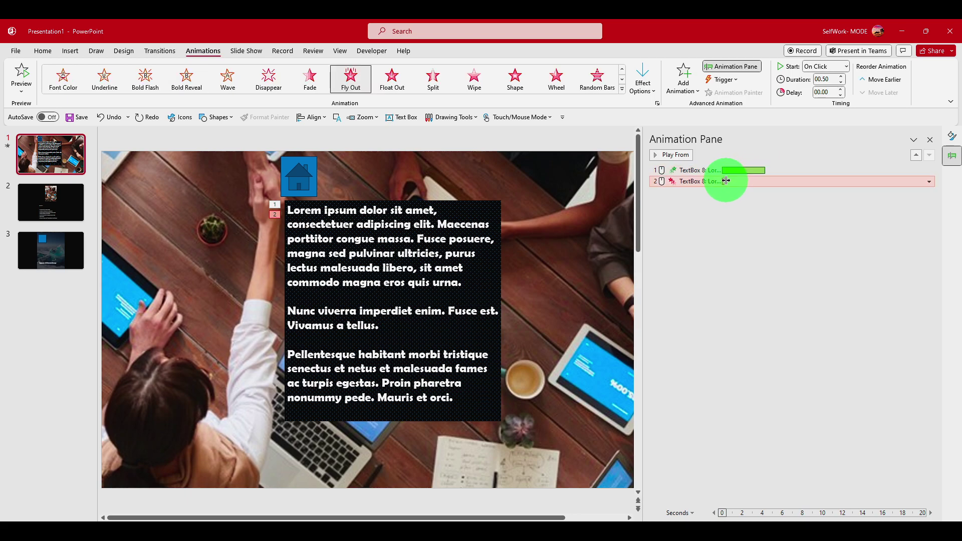
{"action": "left_click_drag", "start_coordinate": [736, 181], "coordinate": [834, 182]}
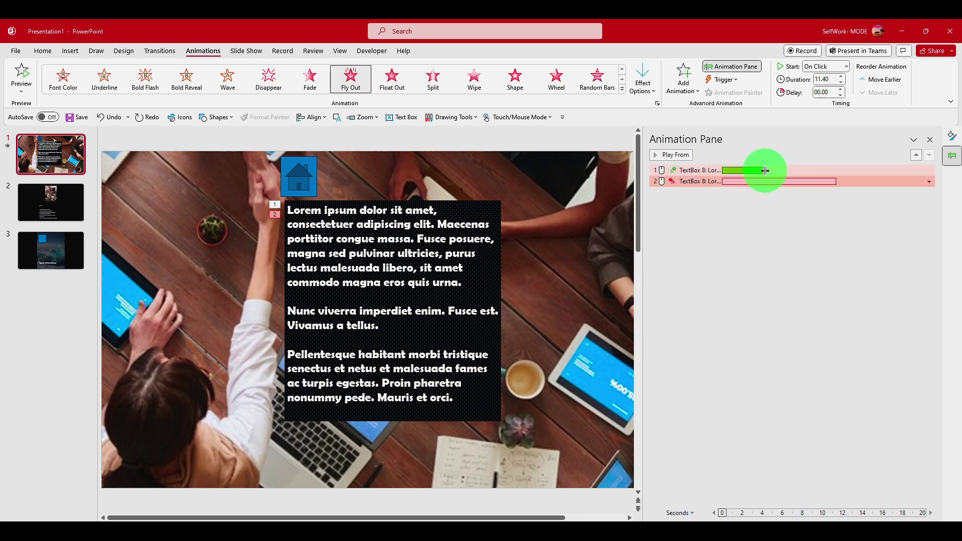
{"action": "left_click_drag", "start_coordinate": [764, 171], "coordinate": [837, 173]}
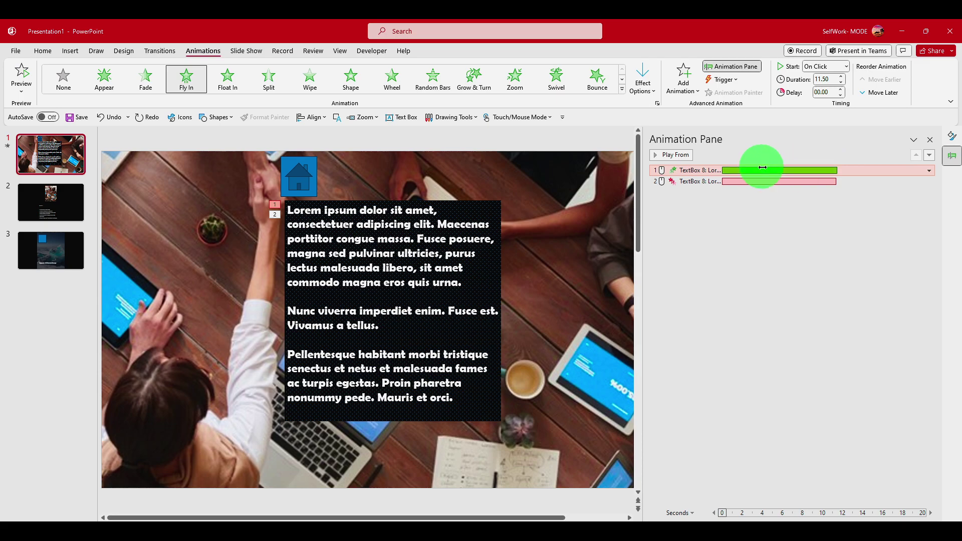
{"action": "left_click", "coordinate": [701, 221]}
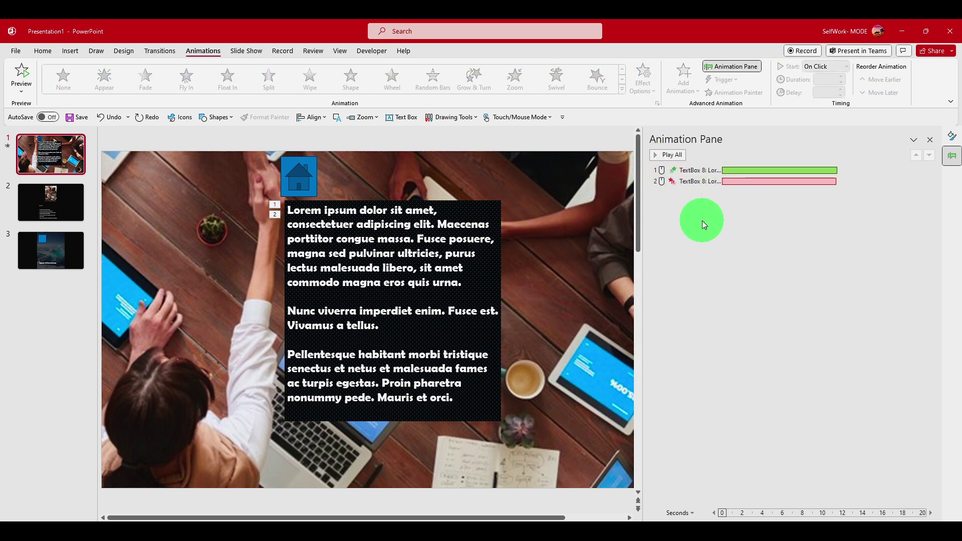
{"action": "left_click", "coordinate": [672, 155]}
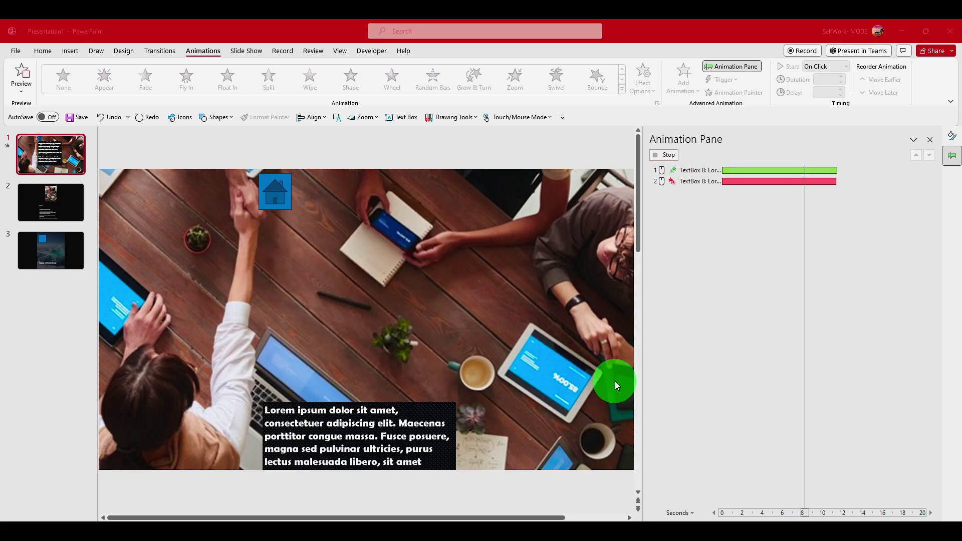
{"action": "left_click", "coordinate": [734, 171]}
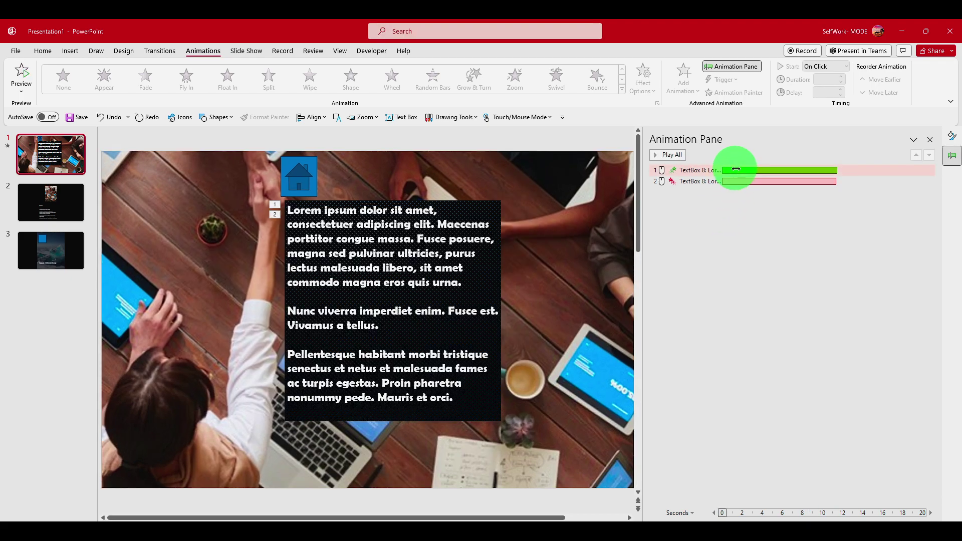
In the Fly In effect settings, set Smooth start to 11.5 seconds.
{"action": "right_click", "coordinate": [735, 170]}
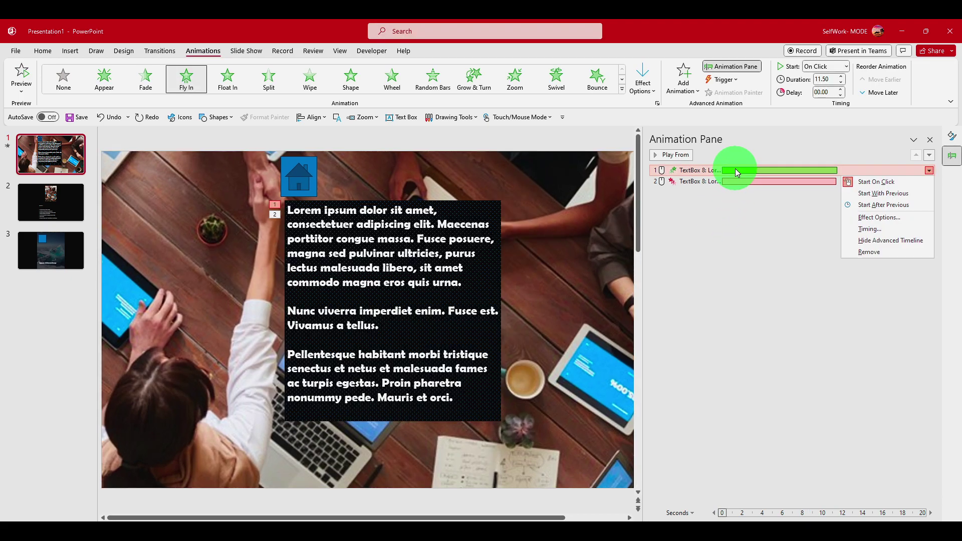
{"action": "left_click", "coordinate": [871, 219]}
{"action": "left_click_drag", "start_coordinate": [267, 187], "coordinate": [705, 228]}
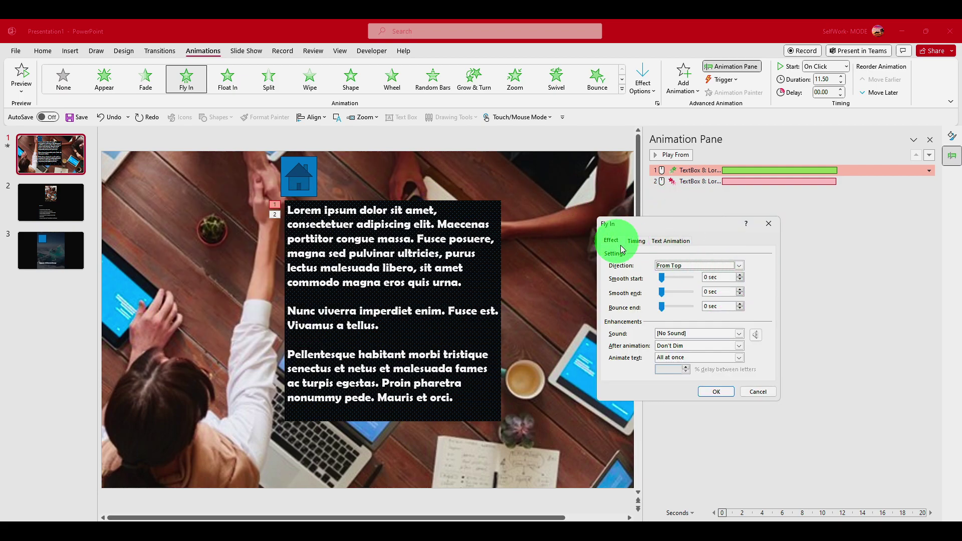
{"action": "left_click", "coordinate": [670, 279]}
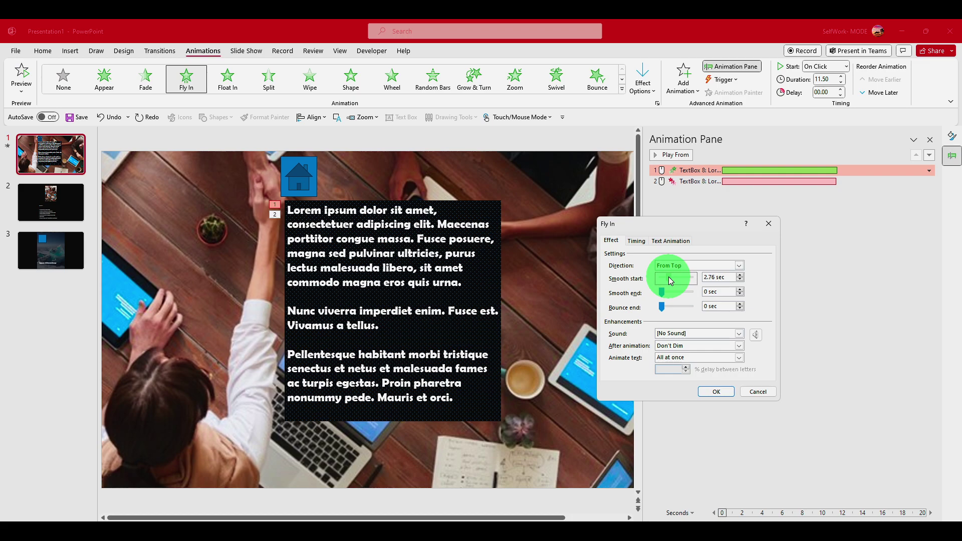
{"action": "left_click_drag", "start_coordinate": [685, 280], "coordinate": [738, 274]}
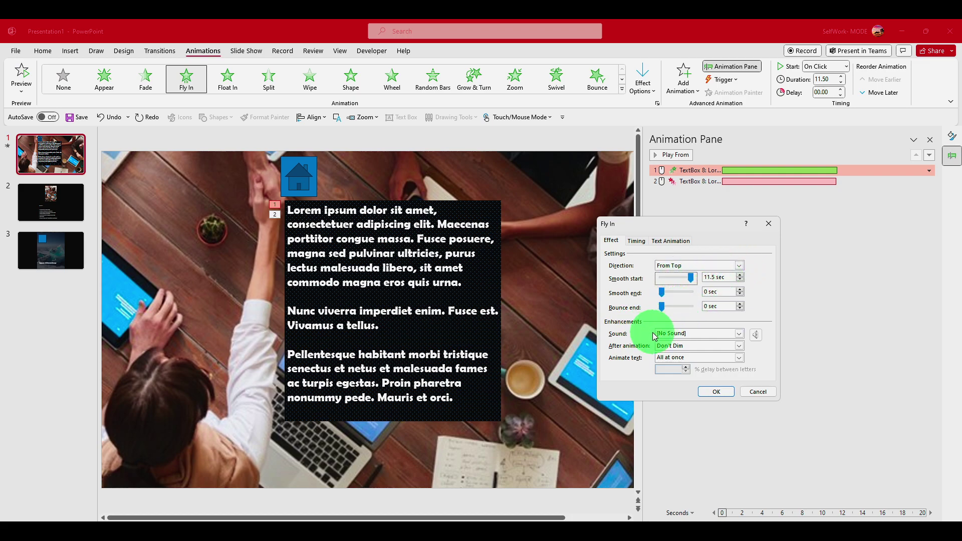
Set the Fly In to start With Previous, confirm with OK, and preview.
{"action": "left_click", "coordinate": [636, 242]}
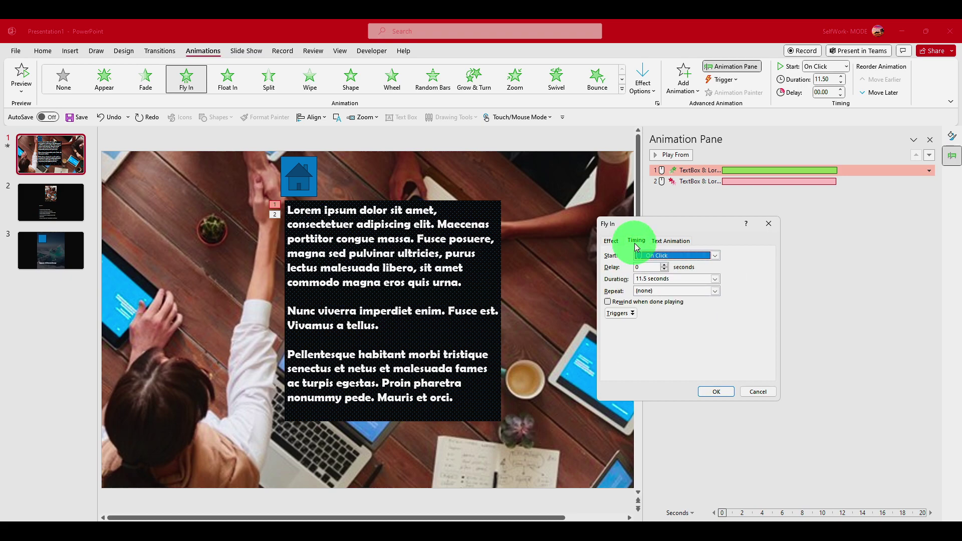
{"action": "left_click", "coordinate": [654, 256]}
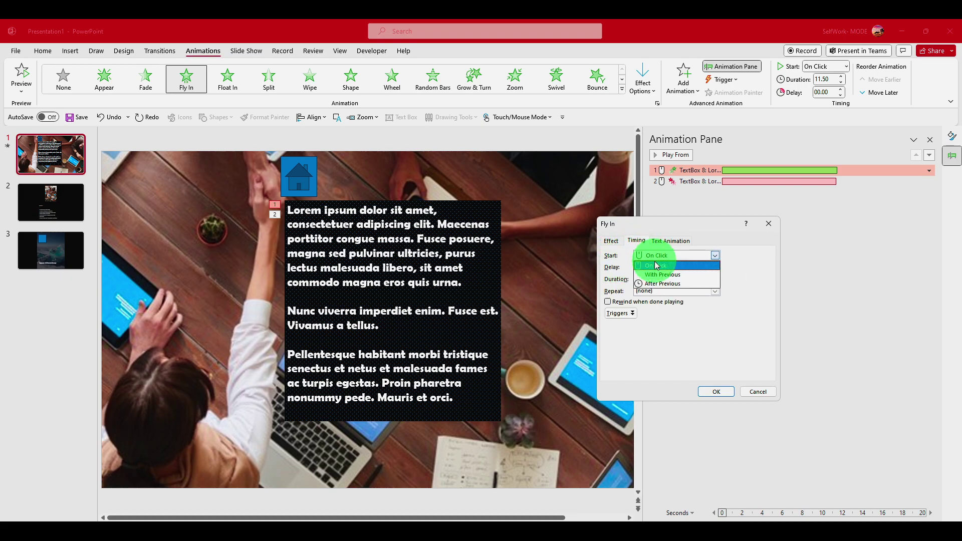
{"action": "left_click", "coordinate": [656, 275]}
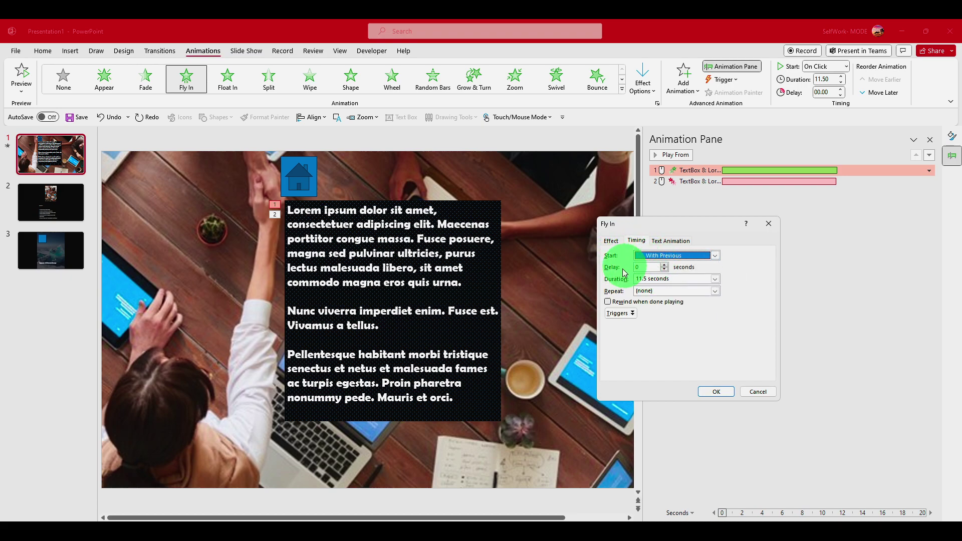
{"action": "left_click", "coordinate": [662, 242]}
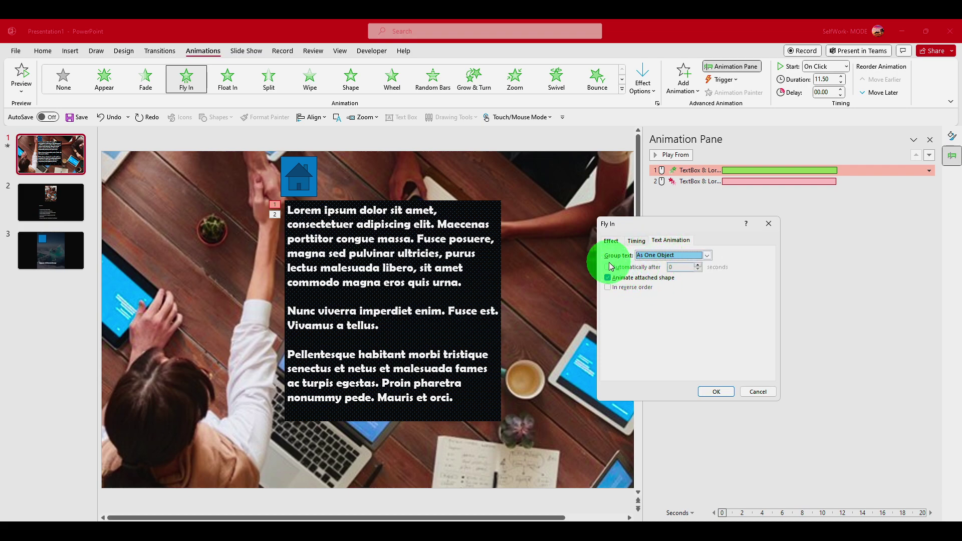
{"action": "left_click", "coordinate": [731, 392]}
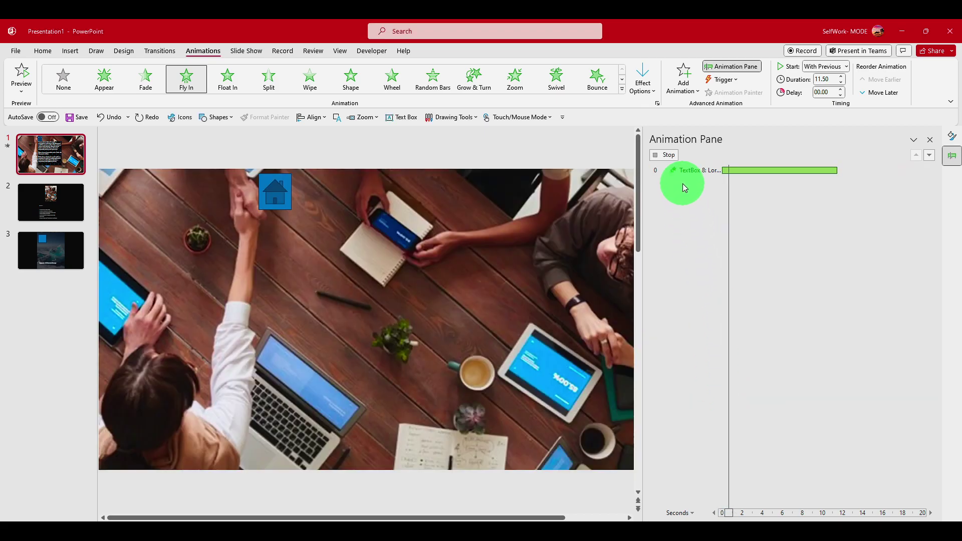
{"action": "left_click", "coordinate": [658, 155]}
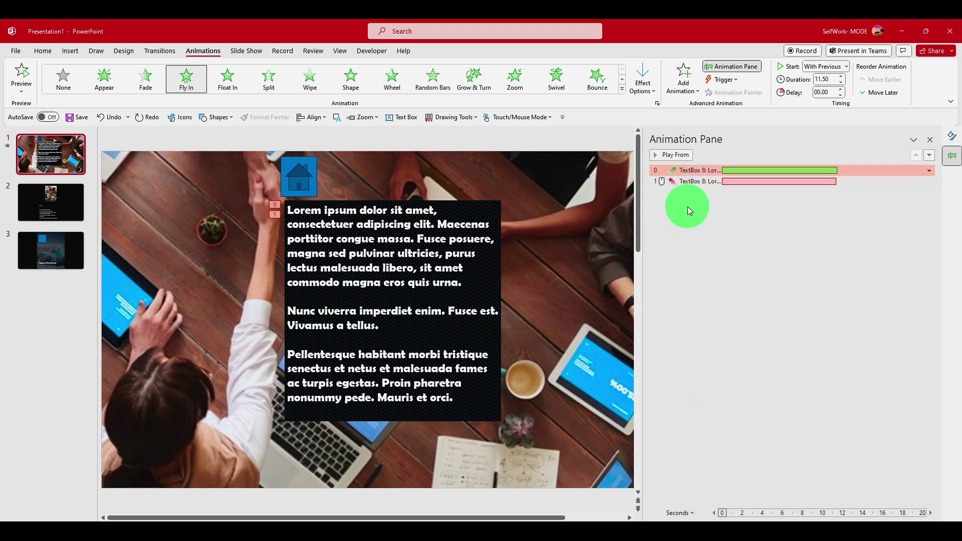
Shorten the Fly In and Fly Out timing bars and preview the result.
{"action": "left_click_drag", "start_coordinate": [834, 172], "coordinate": [775, 170]}
{"action": "left_click", "coordinate": [827, 180]}
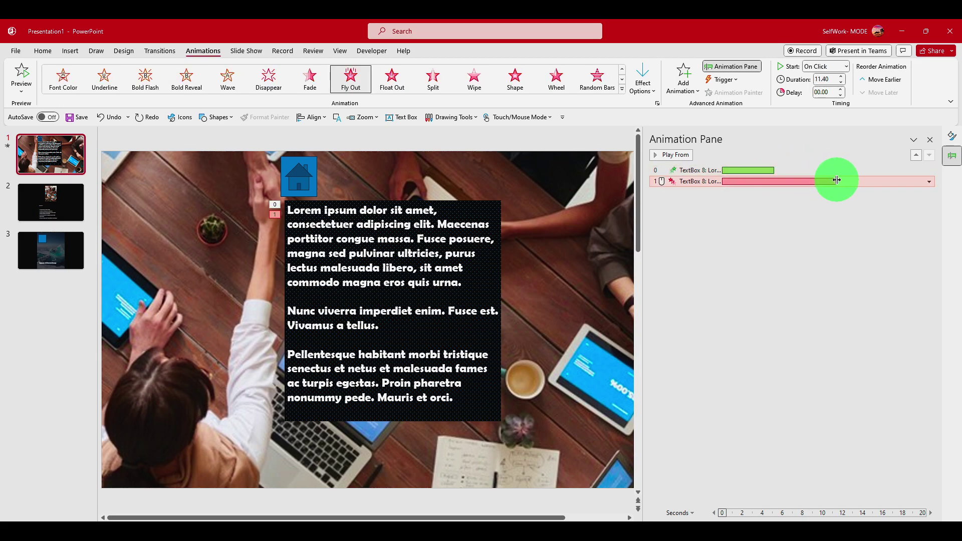
{"action": "left_click_drag", "start_coordinate": [835, 180], "coordinate": [776, 181]}
{"action": "left_click", "coordinate": [674, 154]}
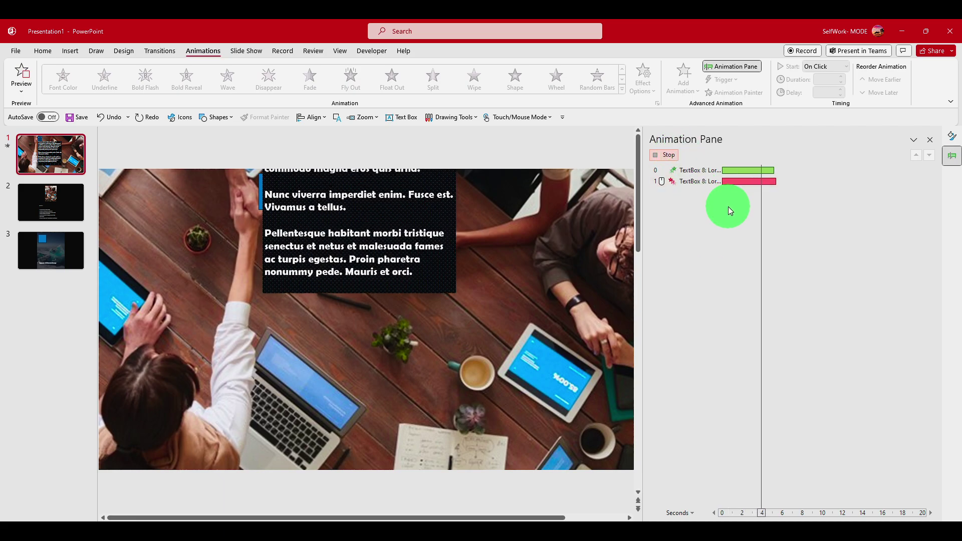
{"action": "left_click", "coordinate": [736, 182]}
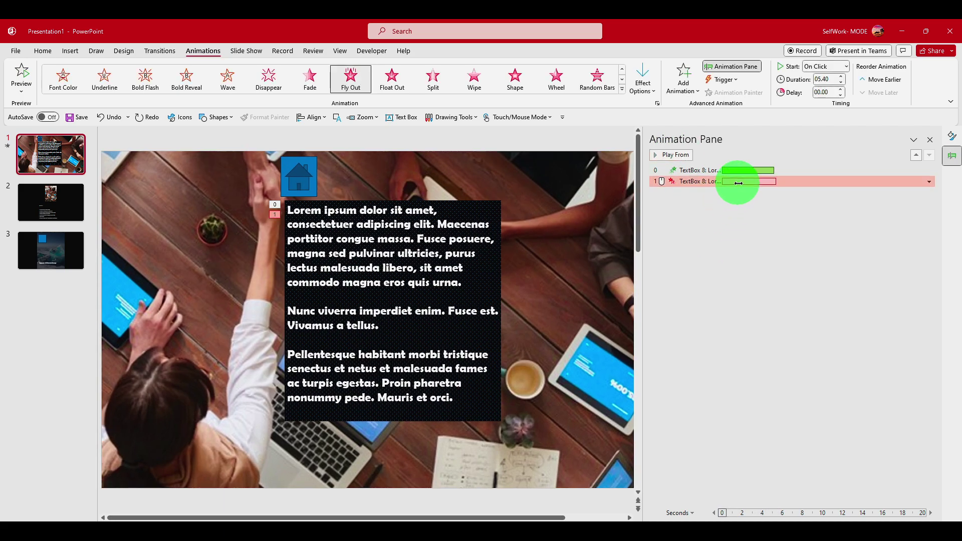
Review and confirm the Fly Out effect settings, then preview again.
{"action": "right_click", "coordinate": [737, 183]}
{"action": "left_click", "coordinate": [863, 228]}
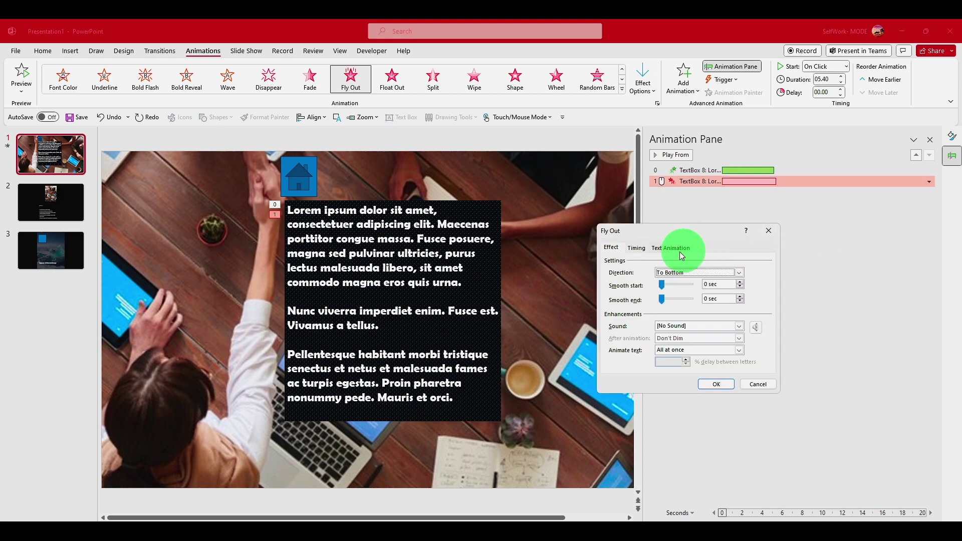
{"action": "left_click", "coordinate": [715, 383]}
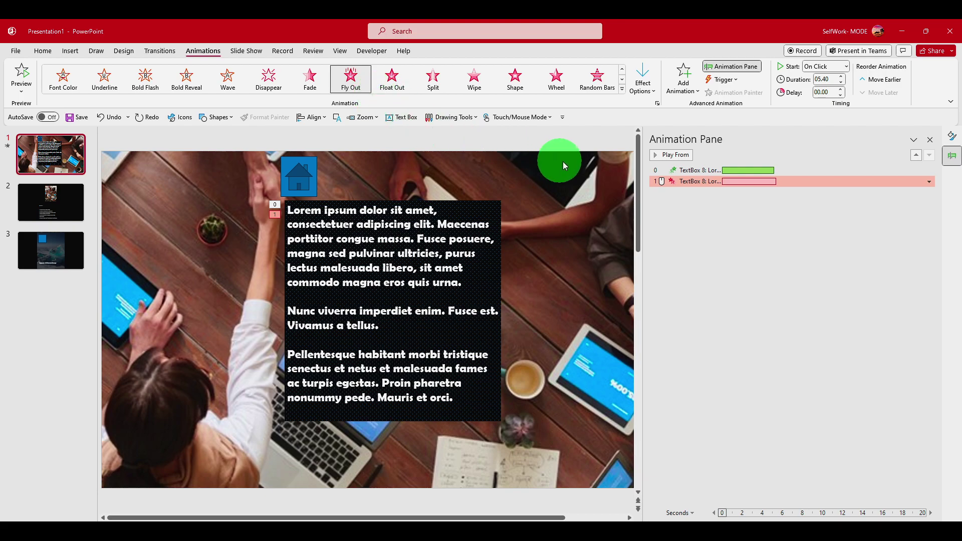
{"action": "left_click", "coordinate": [671, 155]}
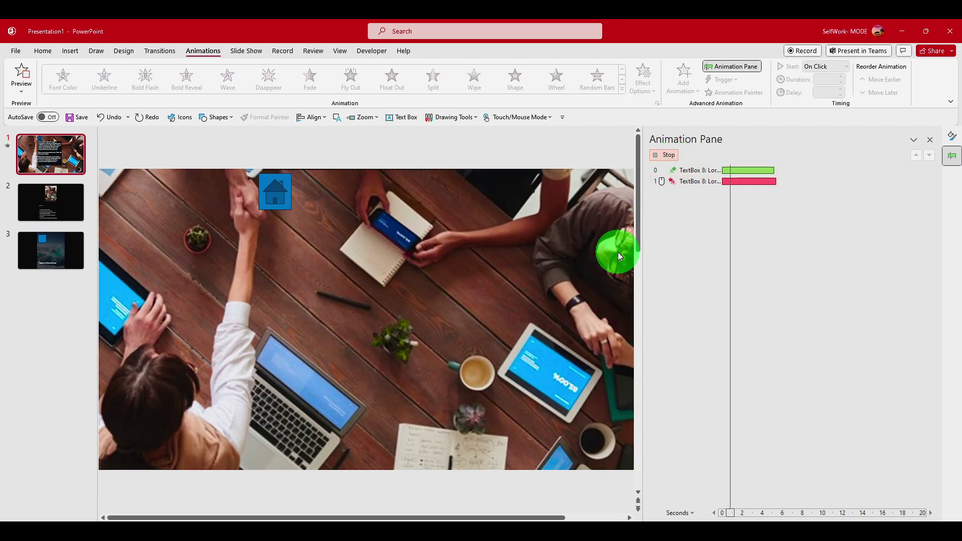
{"action": "left_click", "coordinate": [666, 155]}
Shorten the Fly In further, set the Fly Out to 2.5 seconds, and preview.
{"action": "left_click_drag", "start_coordinate": [774, 170], "coordinate": [746, 182]}
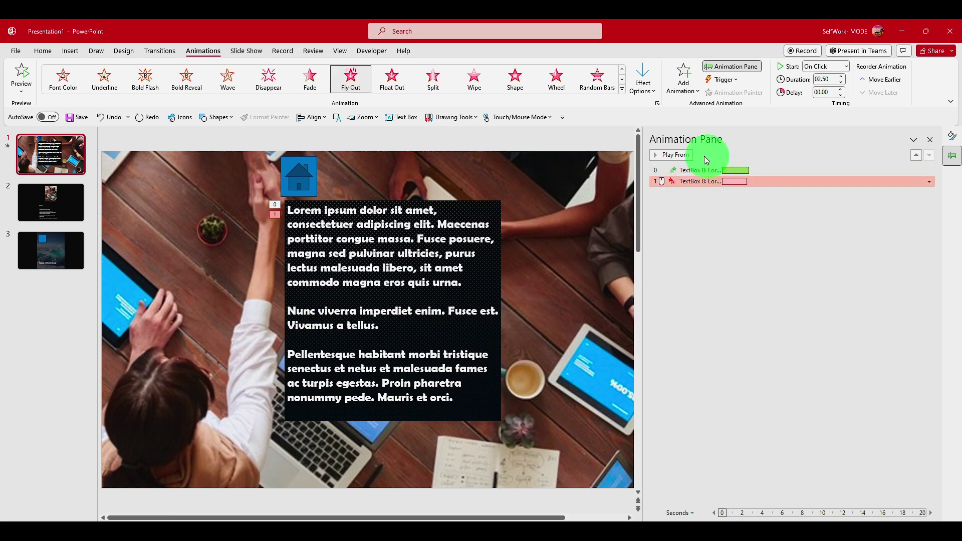
{"action": "left_click", "coordinate": [689, 153]}
{"action": "left_click", "coordinate": [677, 155]}
{"action": "left_click", "coordinate": [678, 156]}
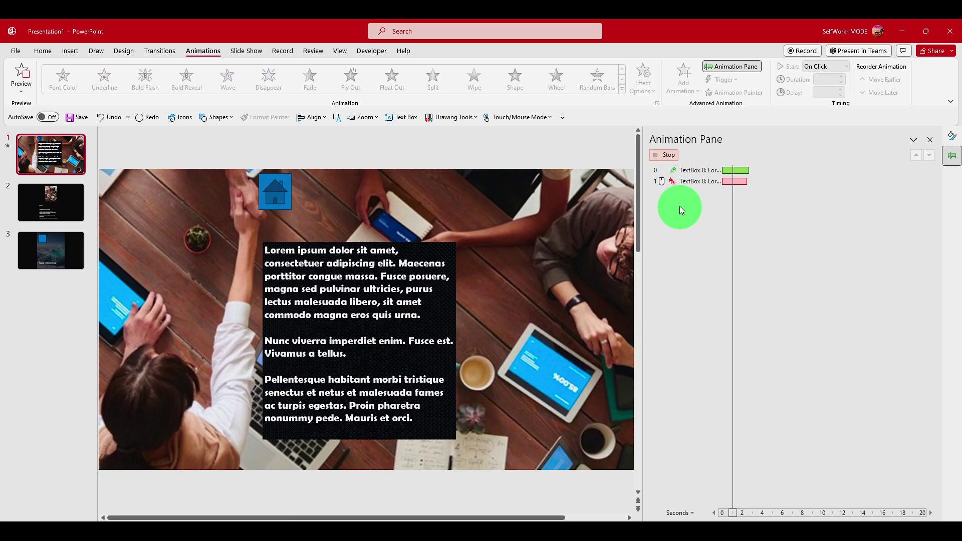
{"action": "left_click", "coordinate": [672, 159]}
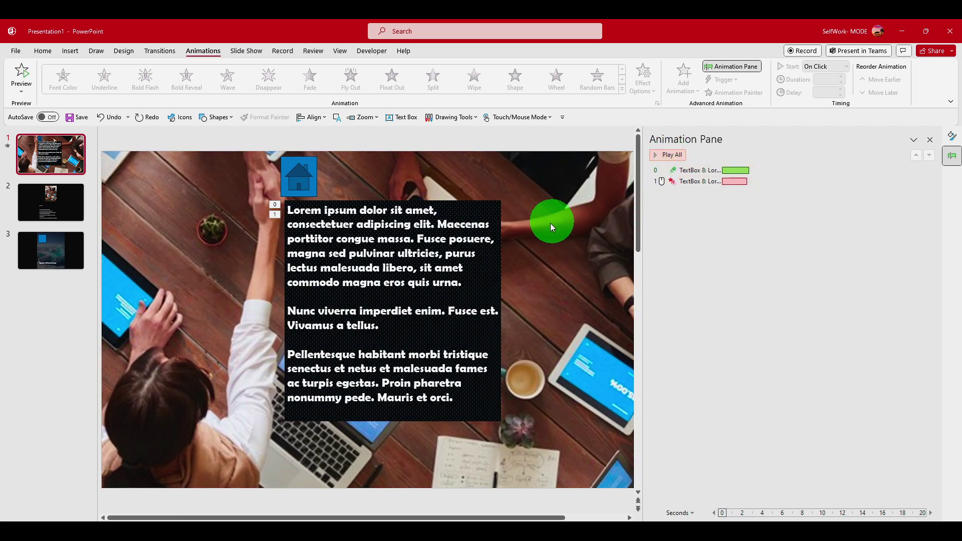
{"action": "key", "text": "alt+Tab"}
{"action": "left_click_drag", "start_coordinate": [244, 249], "coordinate": [425, 252]}
Back in the presentation, select the whole Lorem ipsum text box.
{"action": "key", "text": "alt+Tab"}
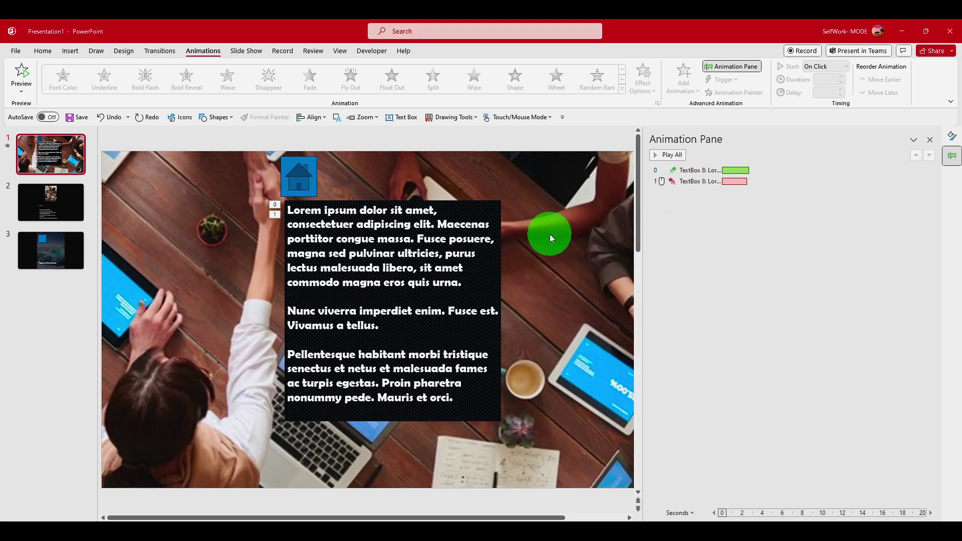
{"action": "left_click", "coordinate": [416, 228]}
{"action": "left_click", "coordinate": [419, 227]}
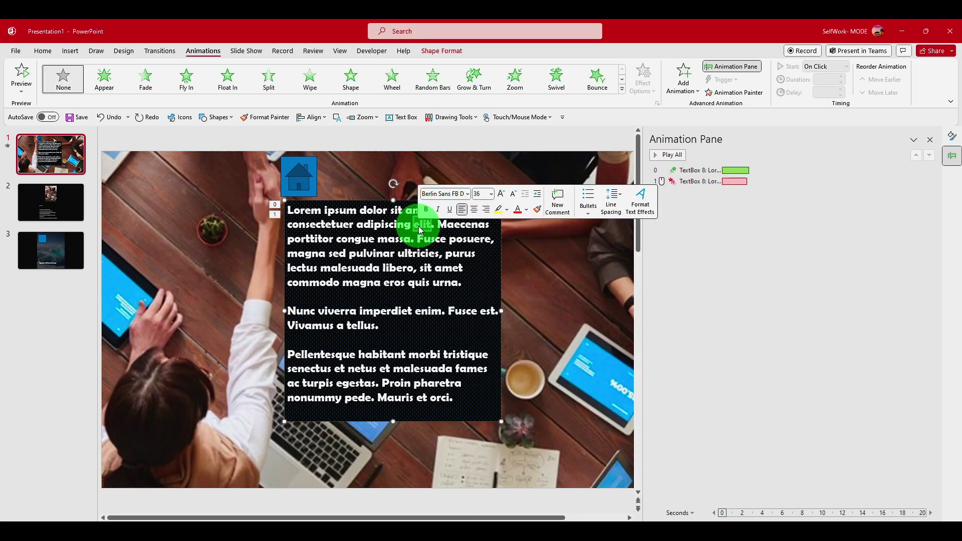
{"action": "triple_click", "coordinate": [419, 228]}
{"action": "left_click", "coordinate": [408, 218]}
{"action": "double_click", "coordinate": [411, 239]}
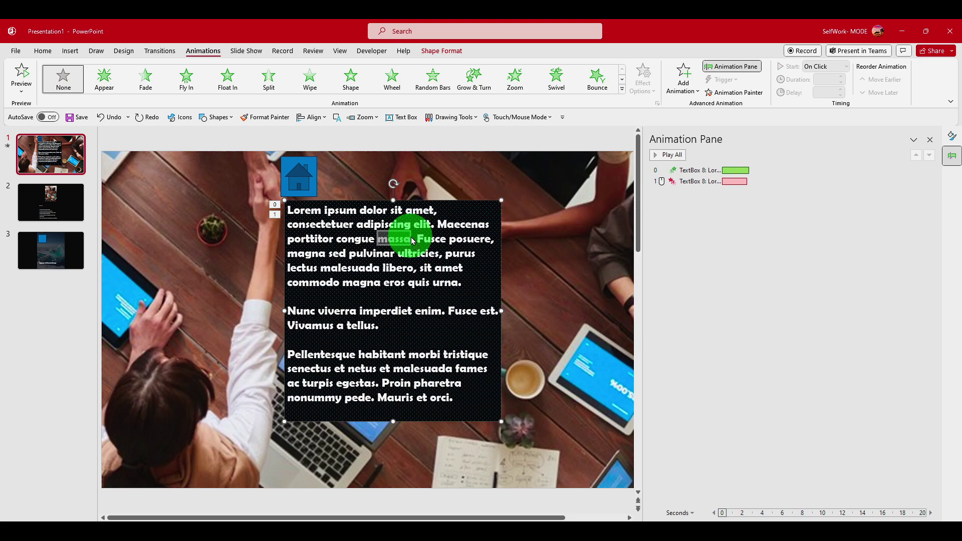
{"action": "key", "text": "Escape"}
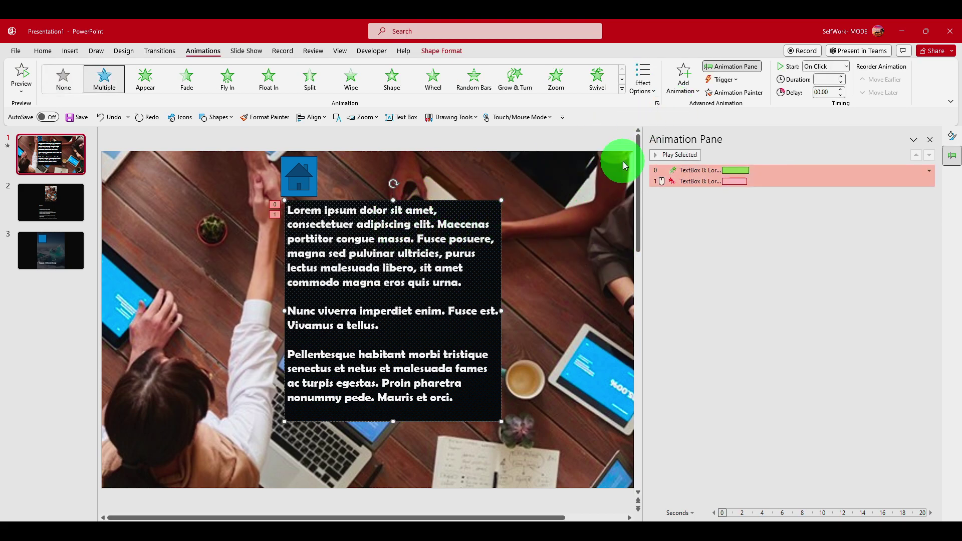
Add a Shapes circle motion path to the text box and preview all animations.
{"action": "left_click", "coordinate": [682, 84]}
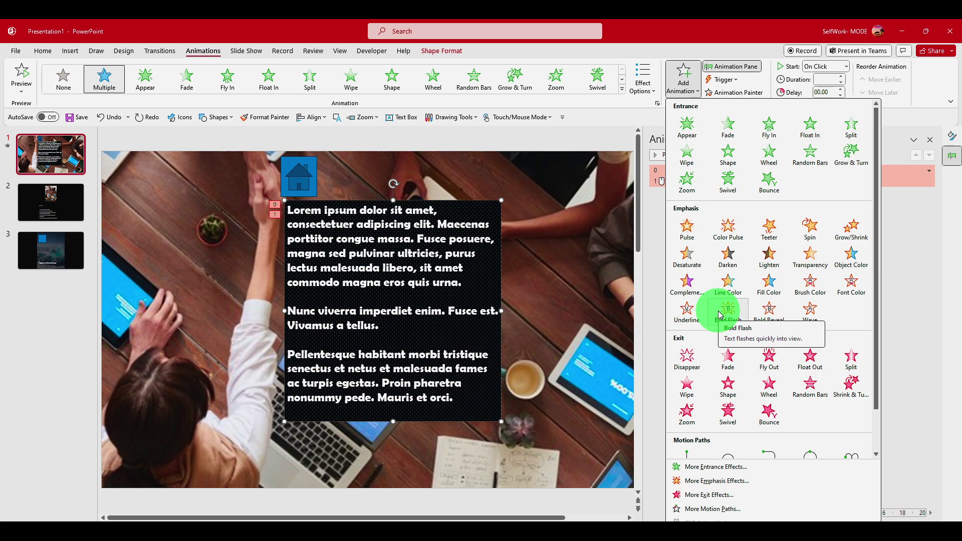
{"action": "scroll", "coordinate": [729, 399], "scroll_direction": "down", "scroll_amount": 2}
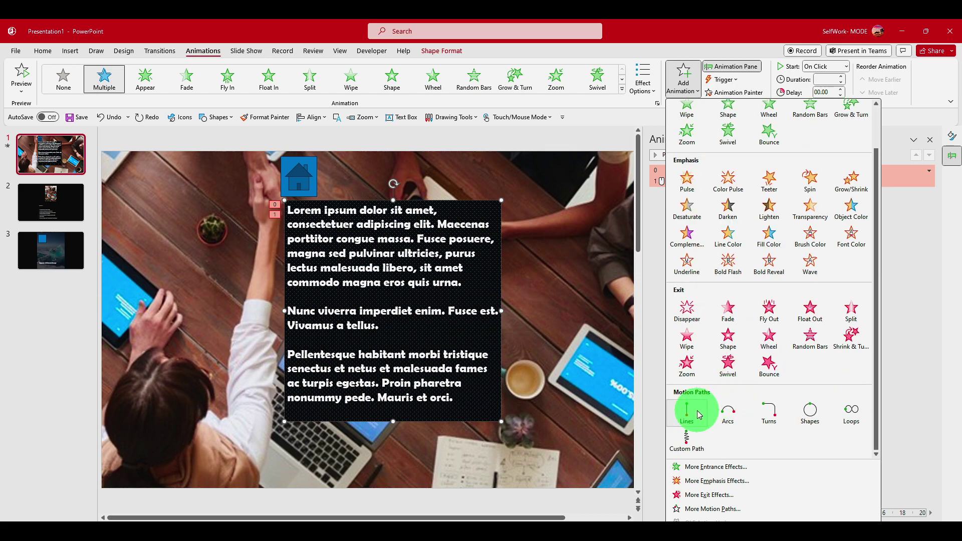
{"action": "left_click", "coordinate": [808, 408]}
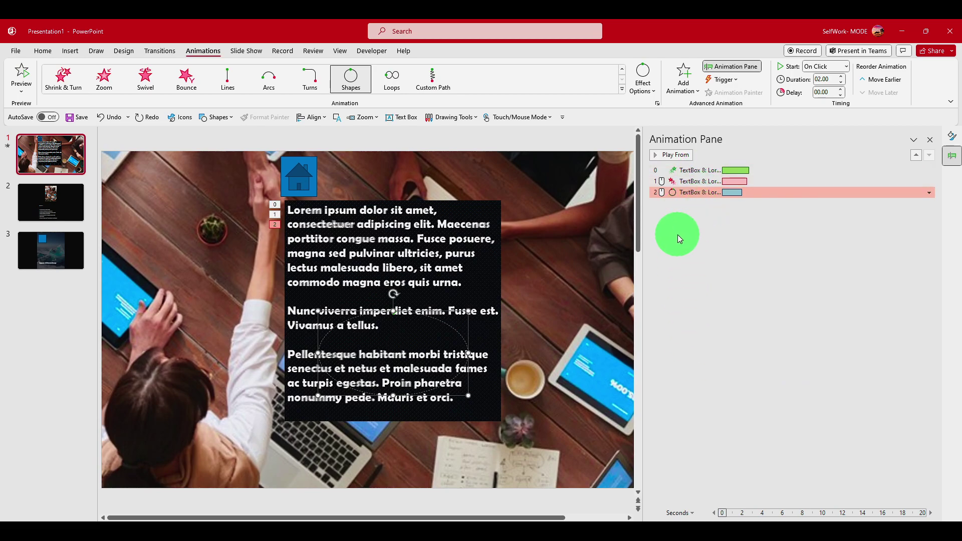
{"action": "left_click", "coordinate": [701, 298]}
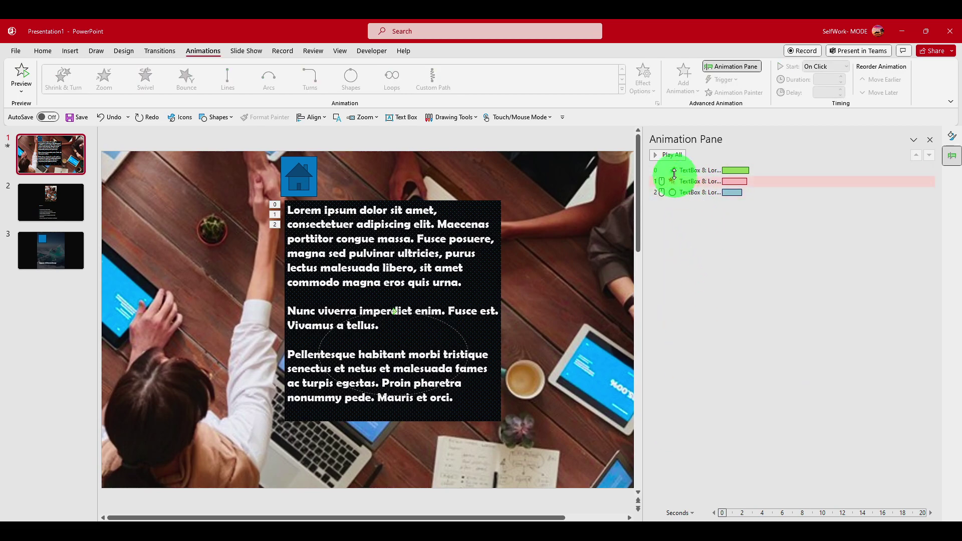
{"action": "left_click", "coordinate": [672, 157]}
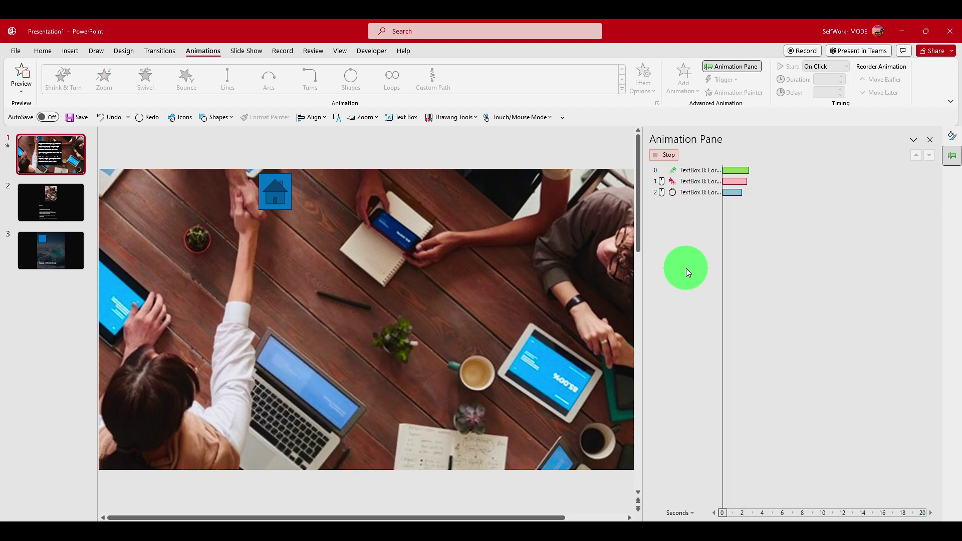
Move the circle animation between the Fly In and Fly Out in the Animation Pane.
{"action": "left_click", "coordinate": [731, 195]}
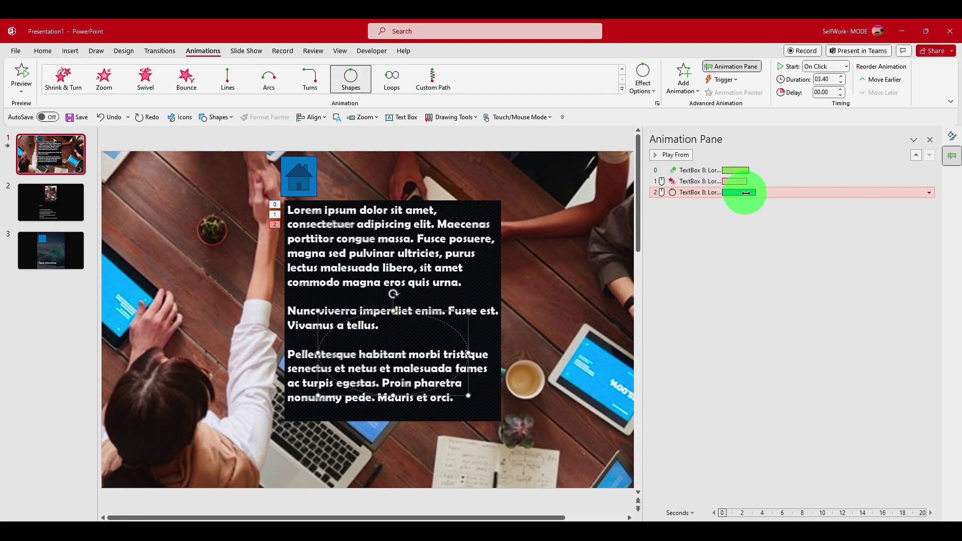
{"action": "double_click", "coordinate": [735, 193]}
{"action": "left_click", "coordinate": [769, 219]}
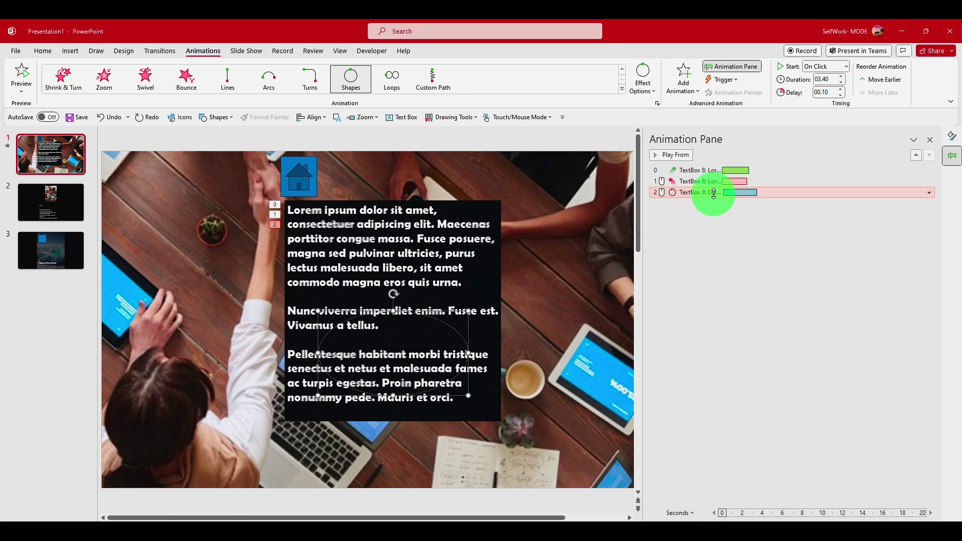
{"action": "left_click_drag", "start_coordinate": [720, 181], "coordinate": [721, 181]}
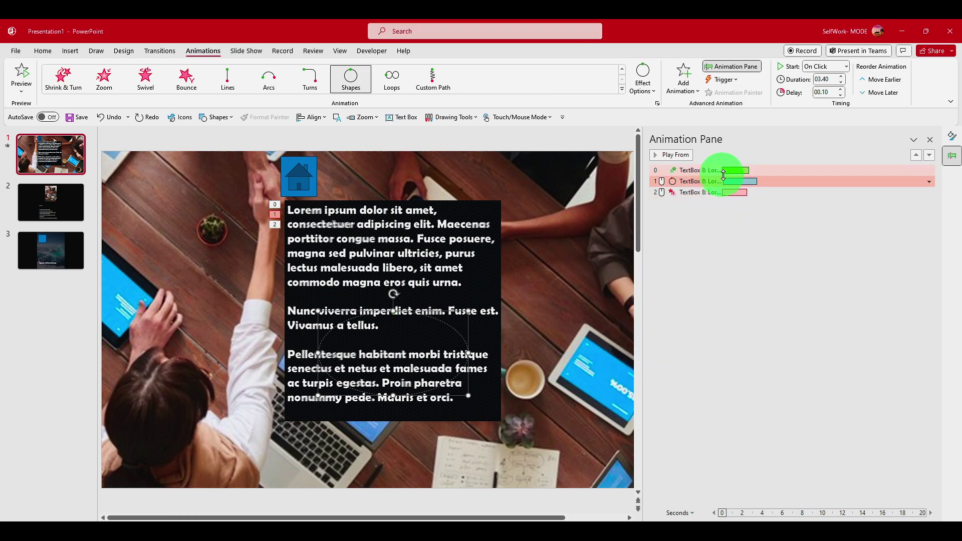
Push the Fly Out bar later in the Animation Pane so it follows the circle path, and preview it.
{"action": "left_click", "coordinate": [681, 158]}
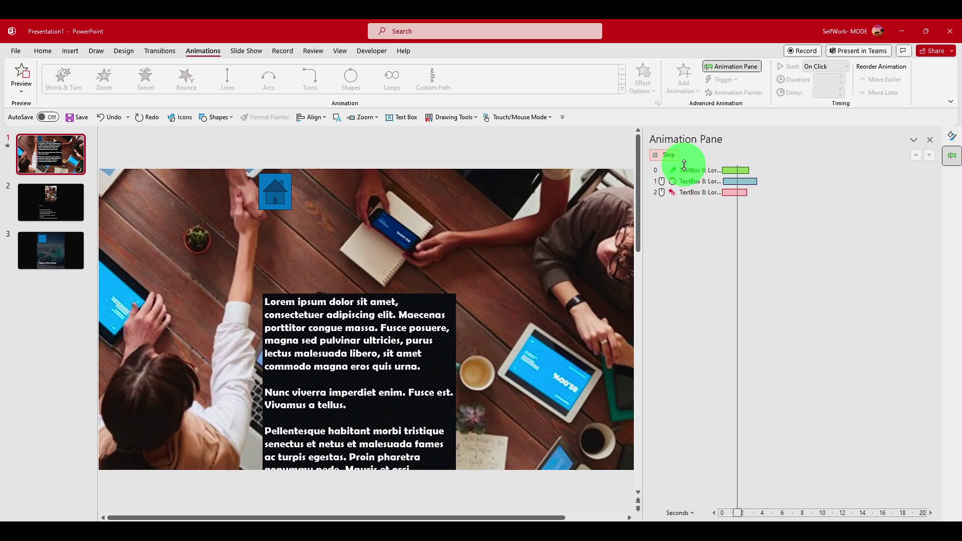
{"action": "left_click_drag", "start_coordinate": [732, 193], "coordinate": [772, 191]}
{"action": "left_click", "coordinate": [739, 182]}
{"action": "left_click", "coordinate": [673, 155]}
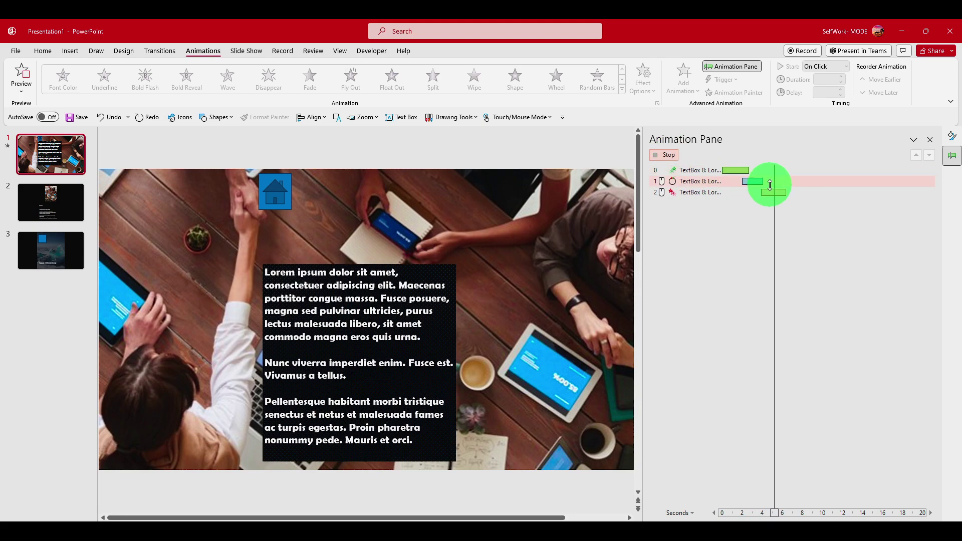
Set the circle motion path's Start to With Previous in its Timing options.
{"action": "right_click", "coordinate": [747, 180]}
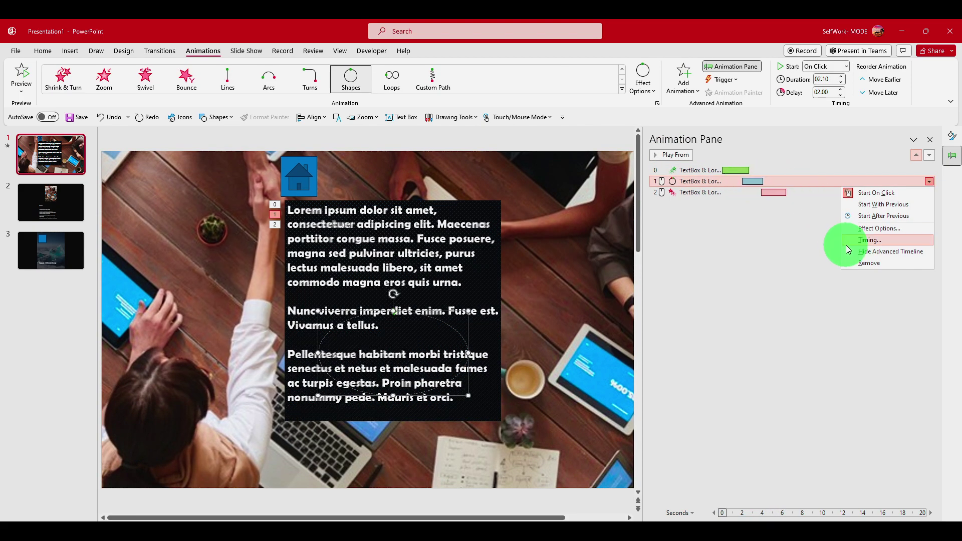
{"action": "left_click", "coordinate": [857, 226]}
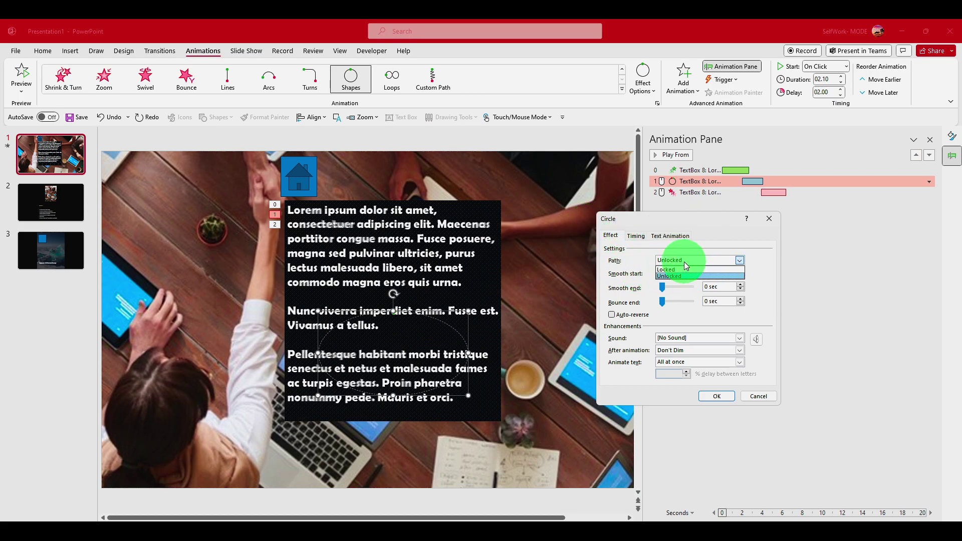
{"action": "left_click", "coordinate": [636, 236]}
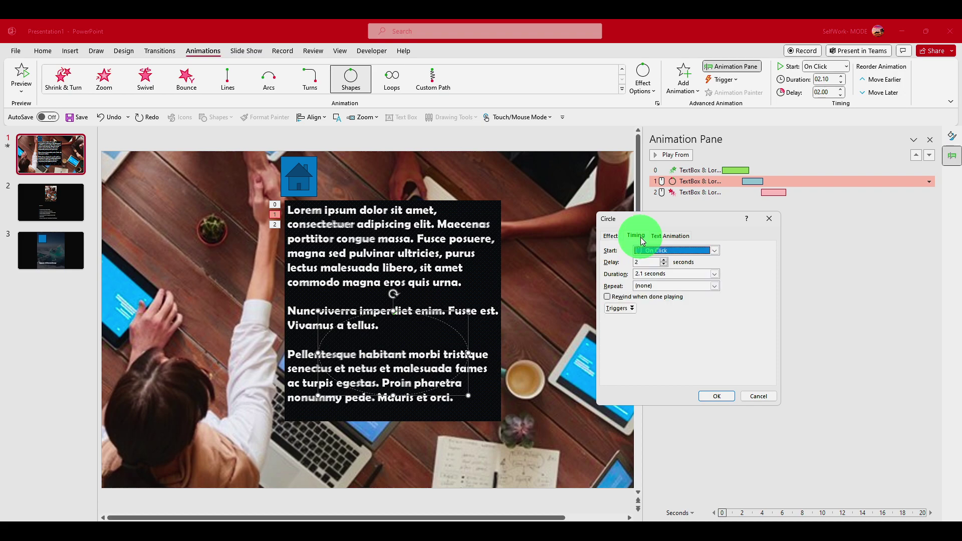
{"action": "left_click", "coordinate": [669, 252]}
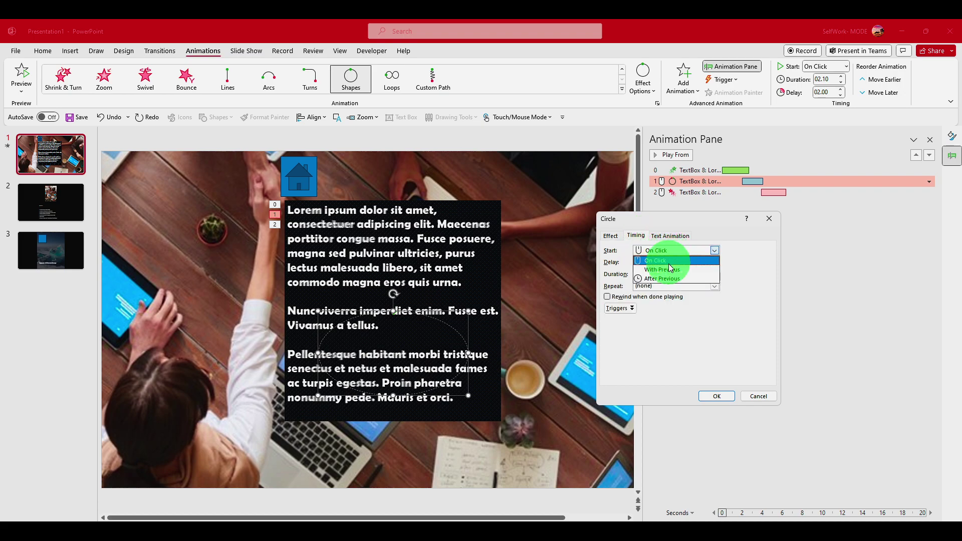
{"action": "left_click", "coordinate": [713, 396]}
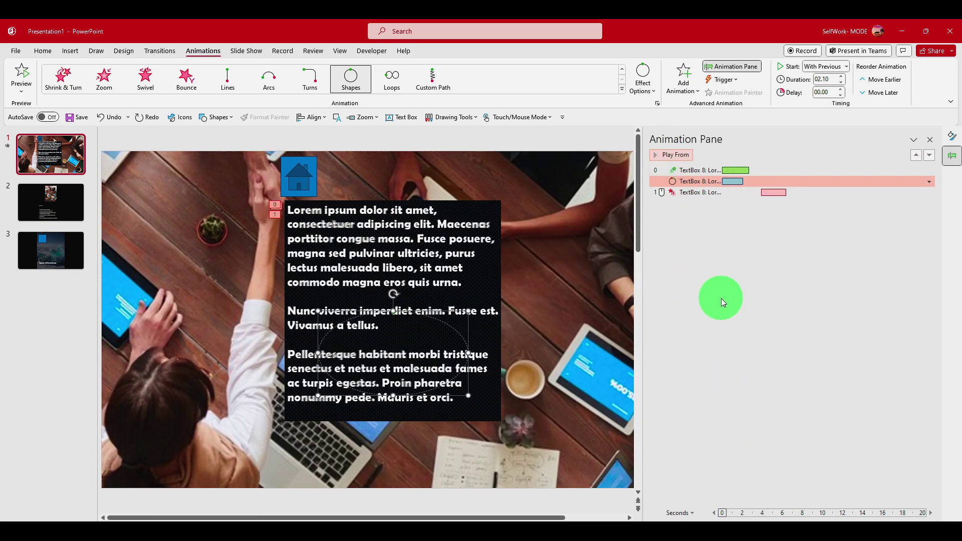
Preview the retimed animations, then replay them from the Fly Out exit.
{"action": "left_click", "coordinate": [671, 155]}
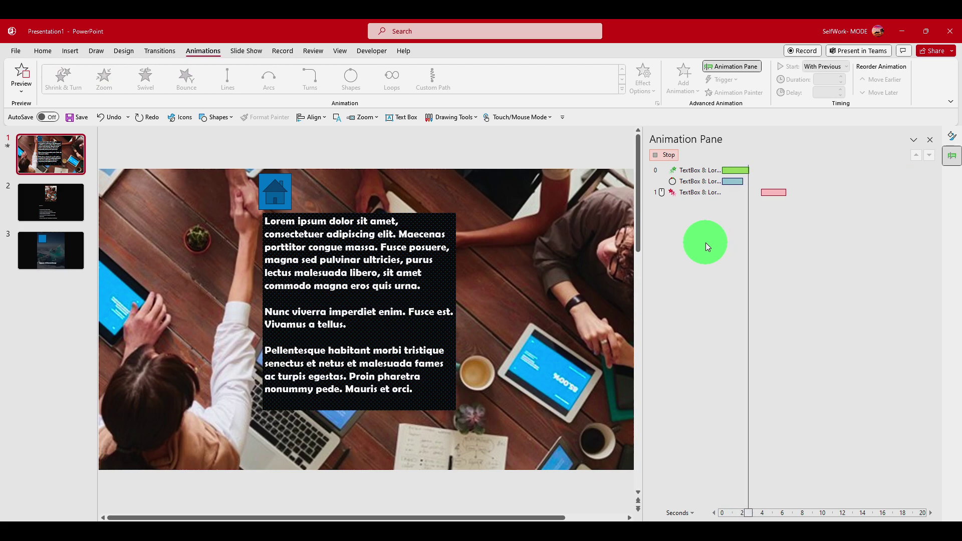
{"action": "left_click", "coordinate": [764, 191]}
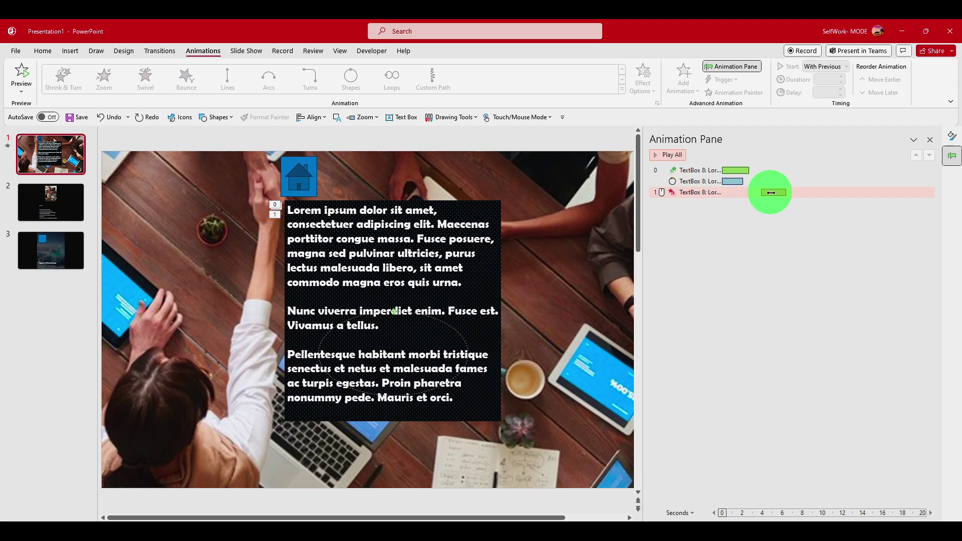
{"action": "left_click", "coordinate": [673, 155]}
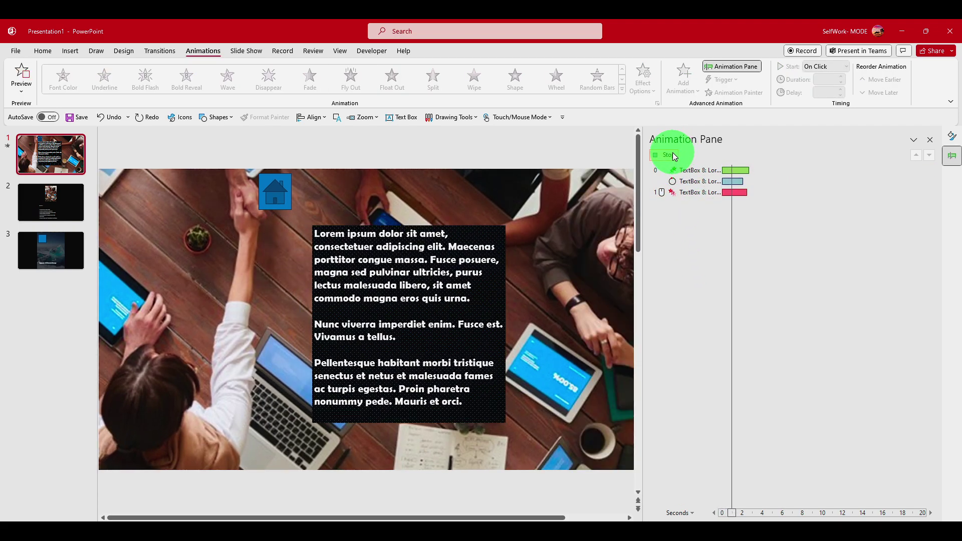